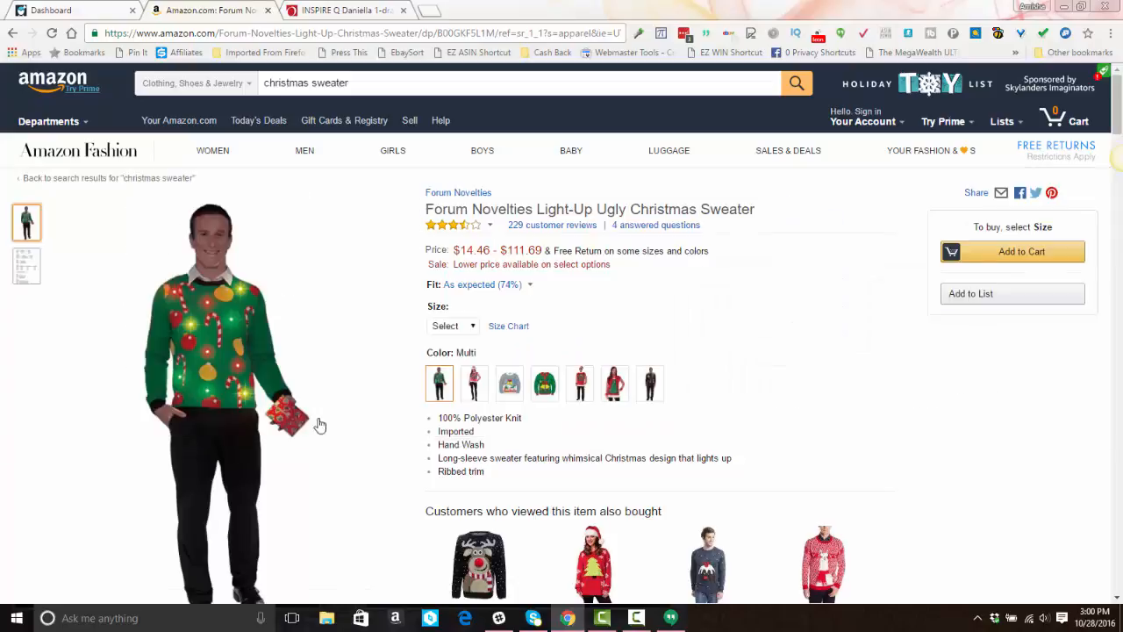
Choose the Medium size of the light-up Christmas sweater and open the list of new offers from other sellers.
left_click(461, 328)
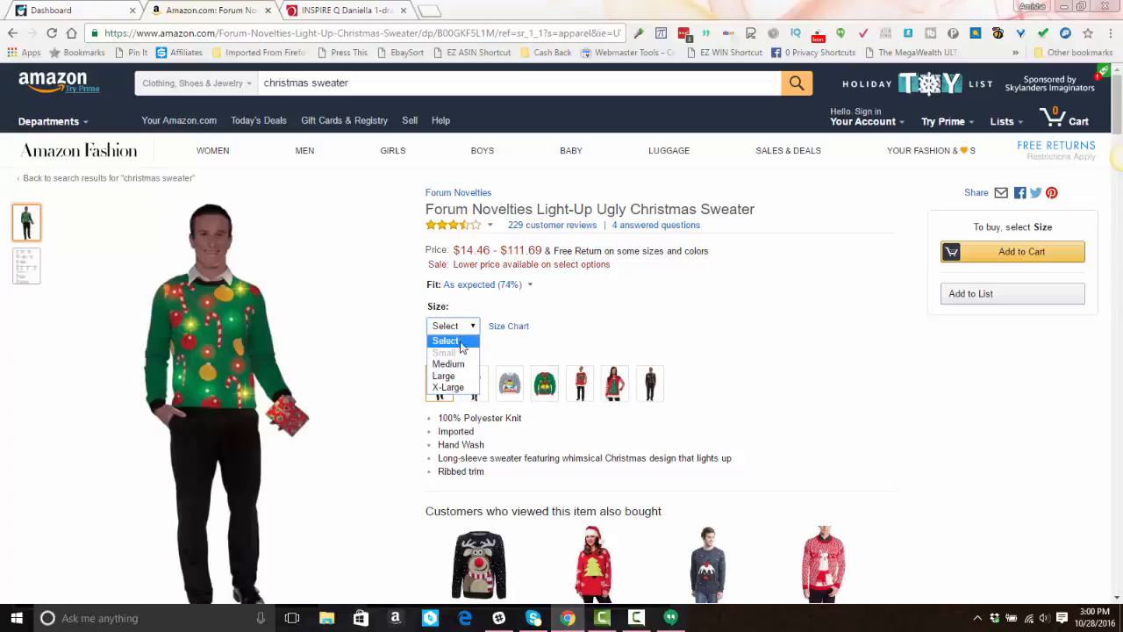
left_click(450, 364)
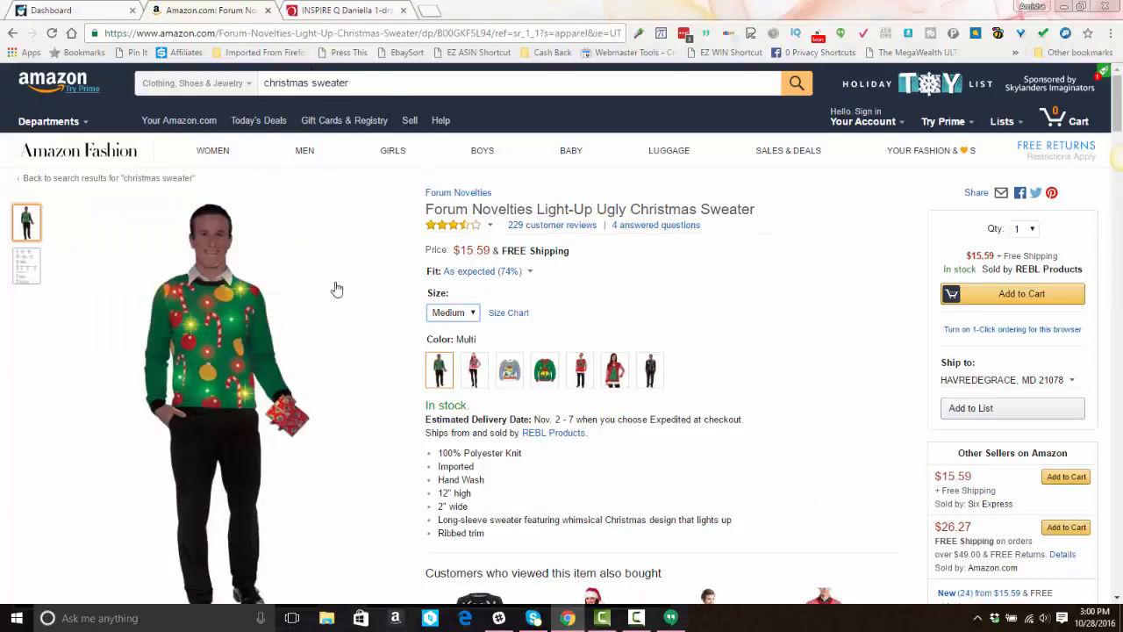
scroll(714, 327, "down", 1)
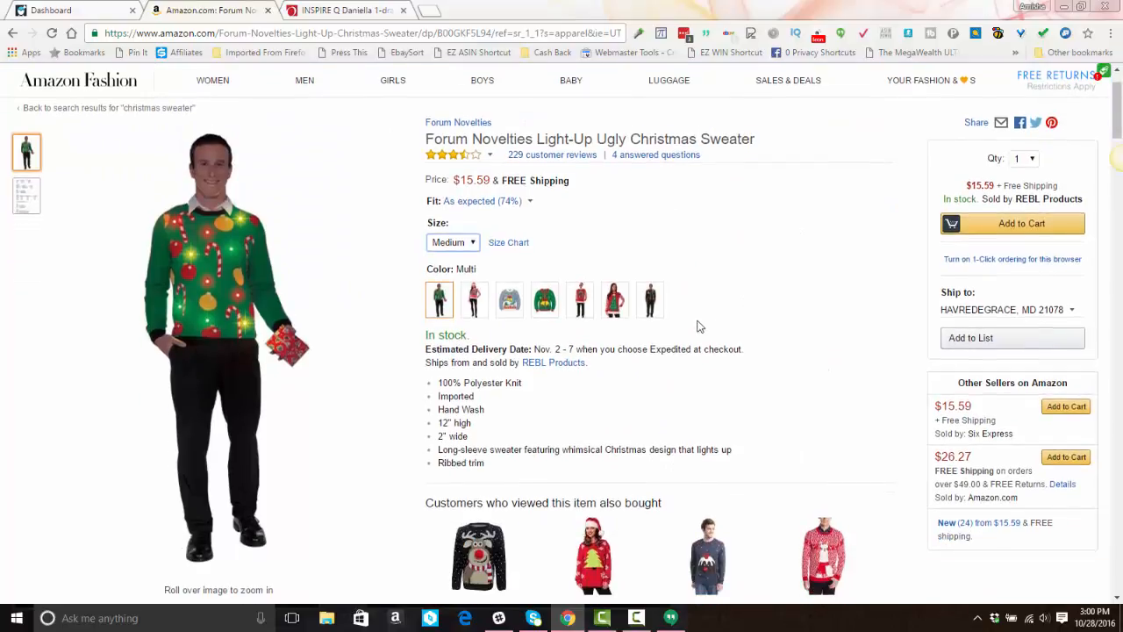
scroll(740, 301, "down", 1)
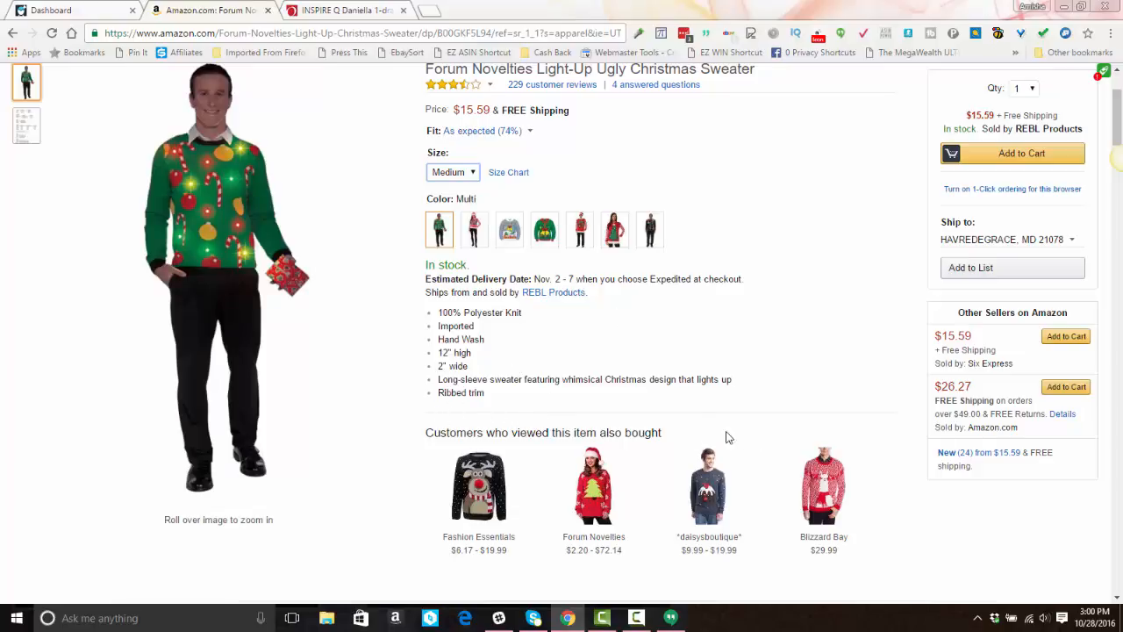
left_click(960, 462)
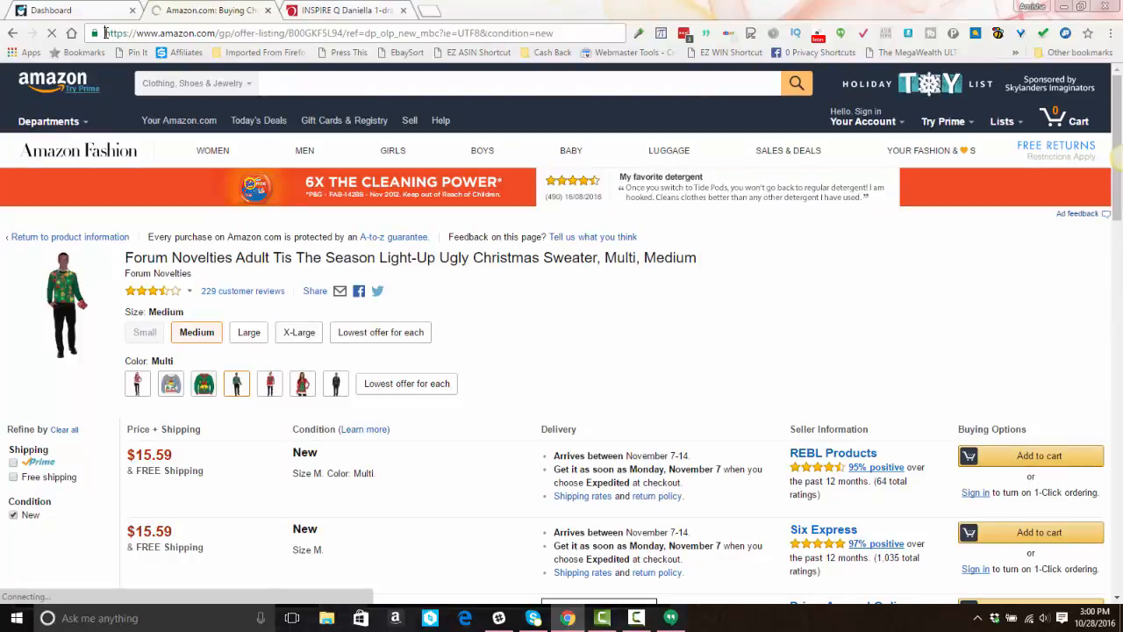
Examine the offer listing's web address to locate the product's ASIN after "offer-listing/".
left_click_drag(104, 33, 159, 33)
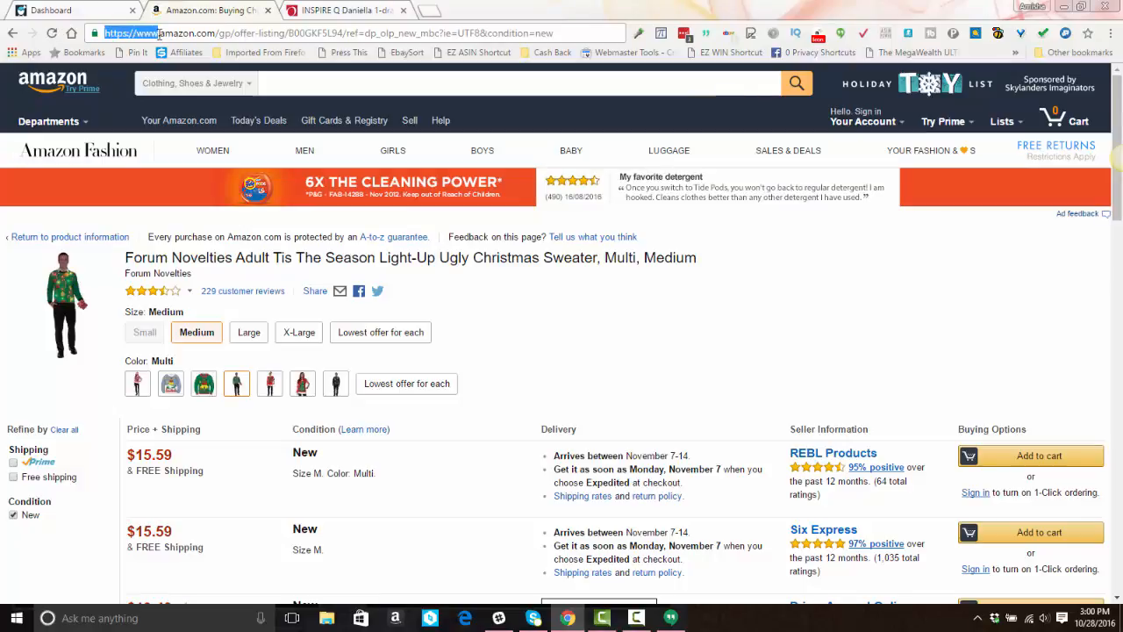
left_click(159, 33)
triple_click(293, 33)
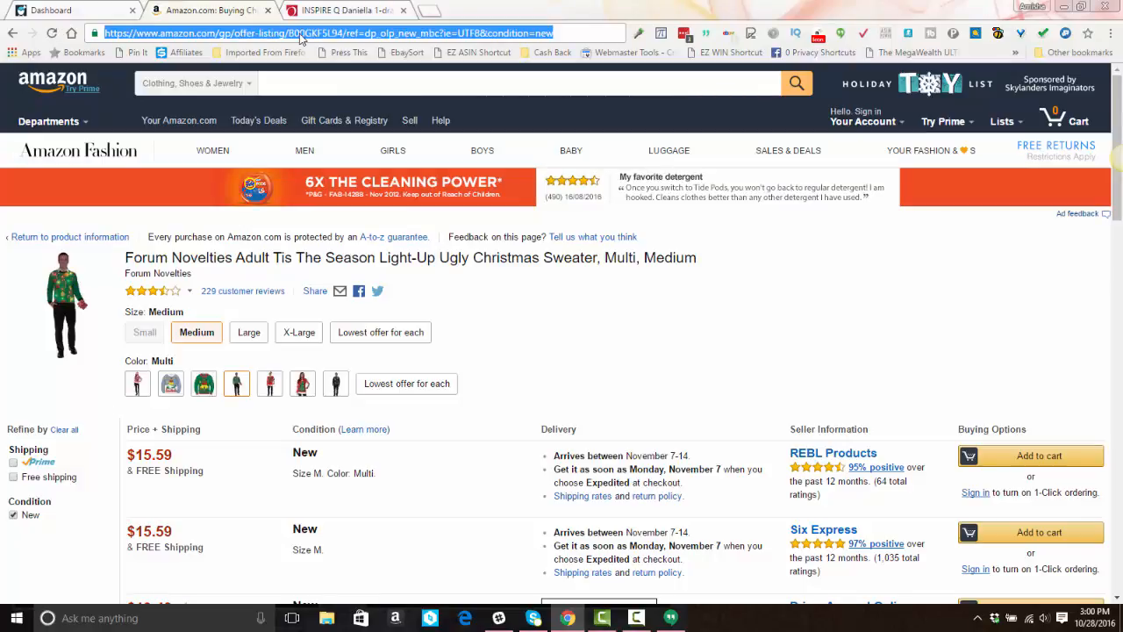
double_click(300, 34)
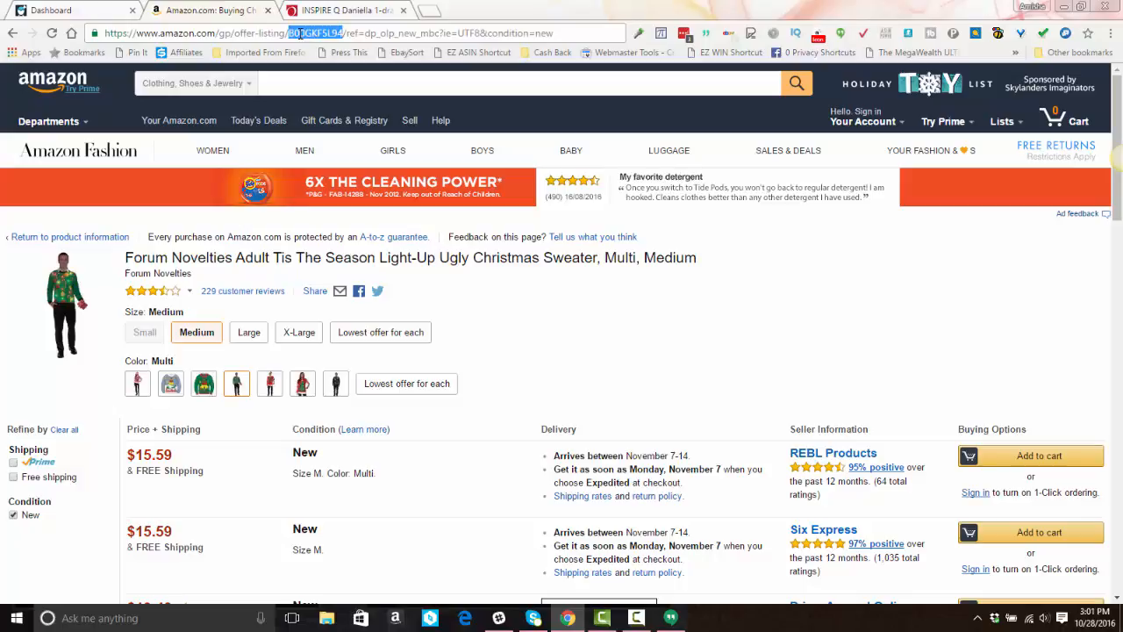
left_click(105, 32)
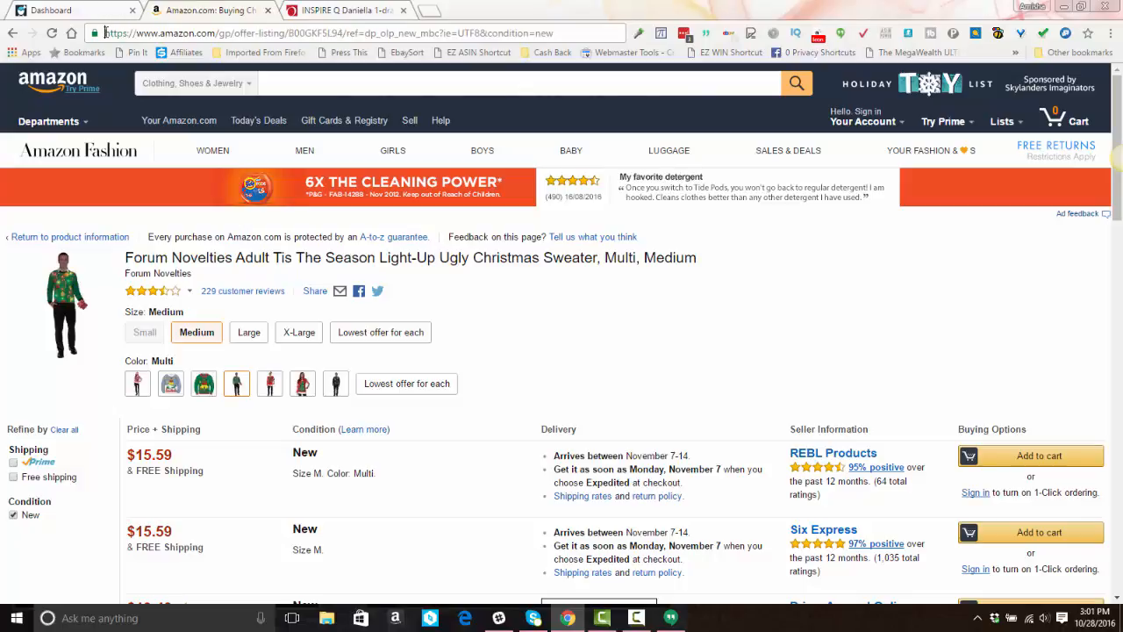
left_click_drag(118, 33, 226, 34)
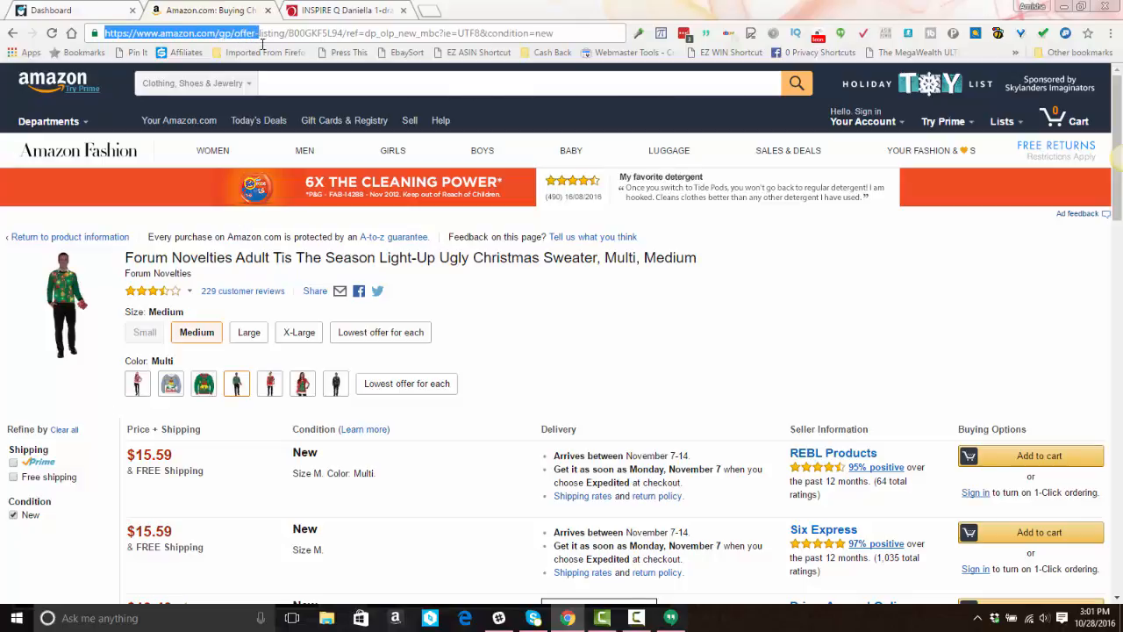
left_click_drag(262, 43, 286, 48)
double_click(306, 35)
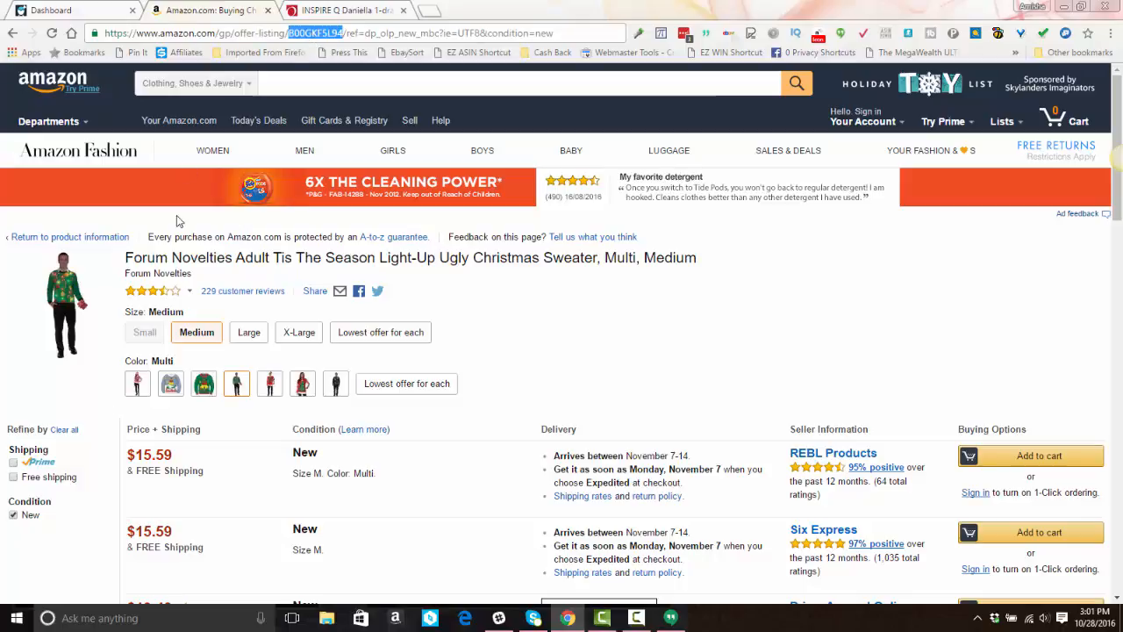
Select the Medium variation on the offer listing and copy its ASIN from the web address.
scroll(290, 428, "down", 1)
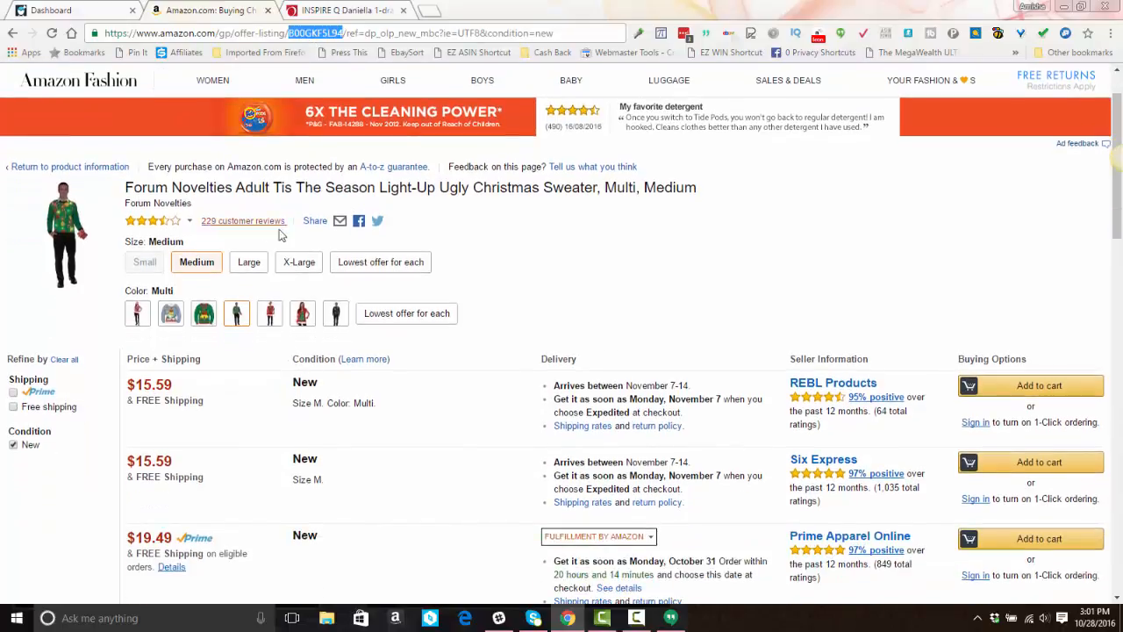
left_click(197, 263)
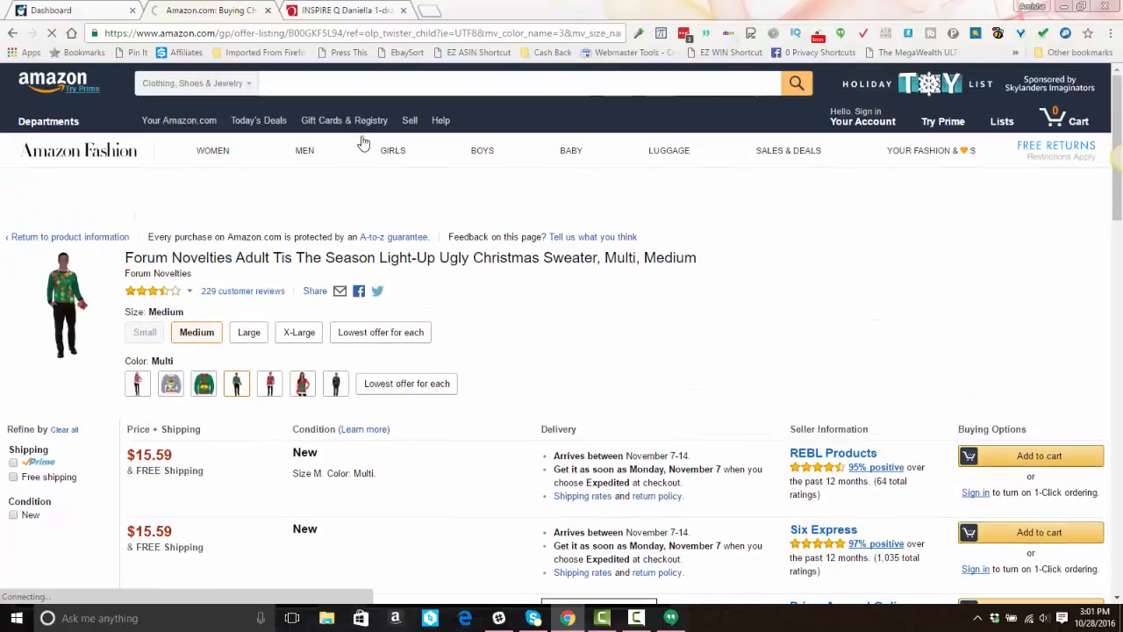
double_click(313, 33)
right_click(314, 33)
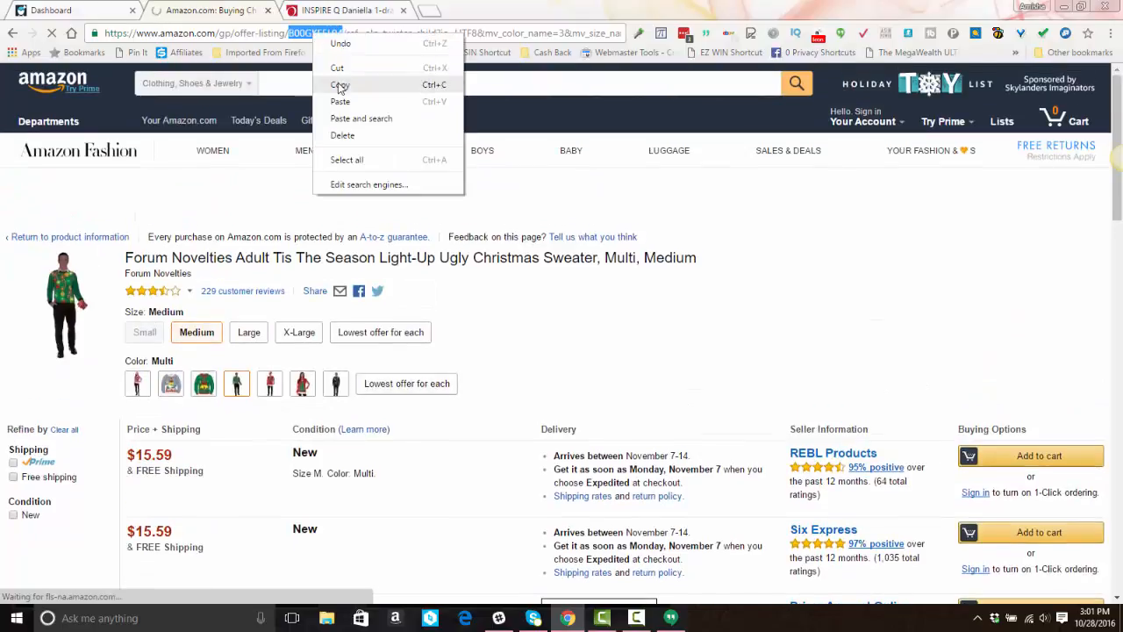
left_click(343, 86)
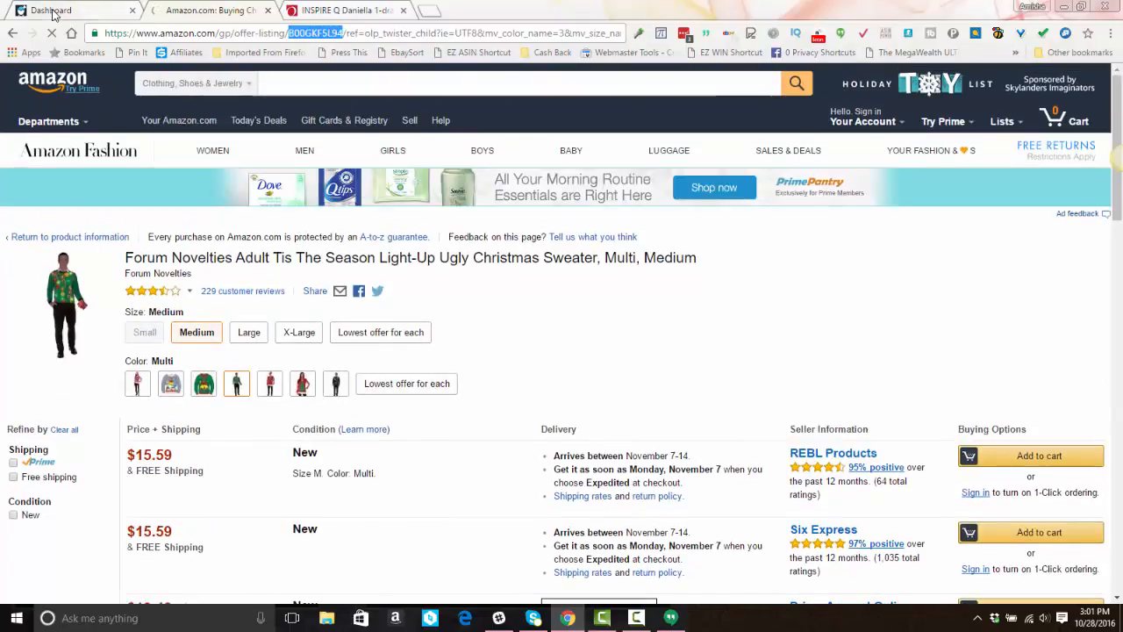
Switch to Hydra and submit the copied ASIN B00GKF5L94 in Thunder Lister with US as the country.
left_click(22, 11)
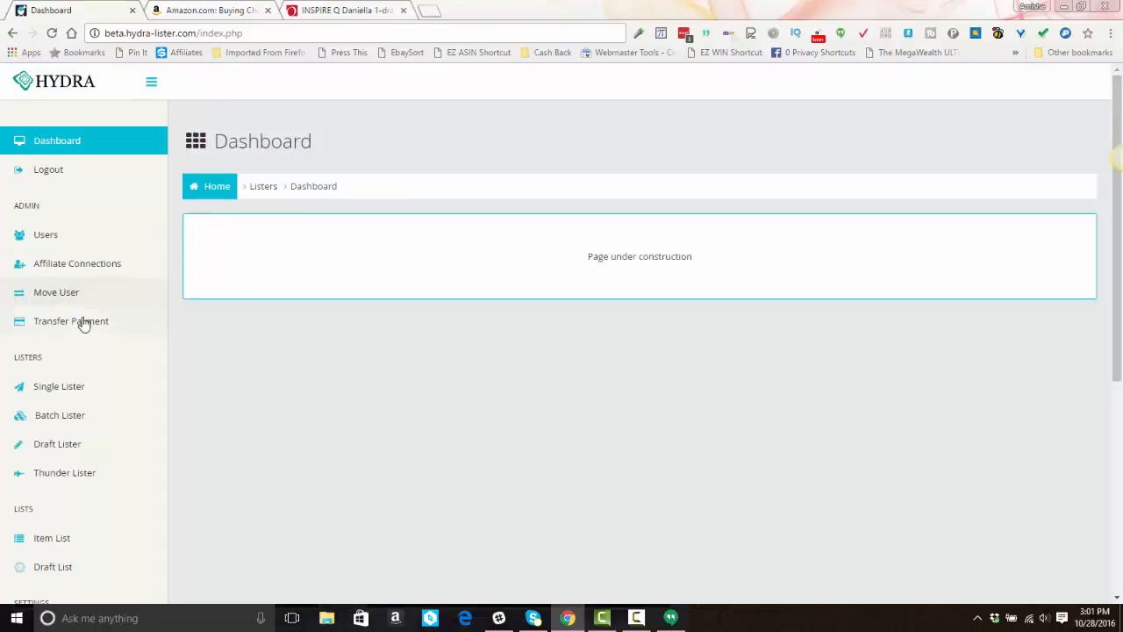
left_click(60, 475)
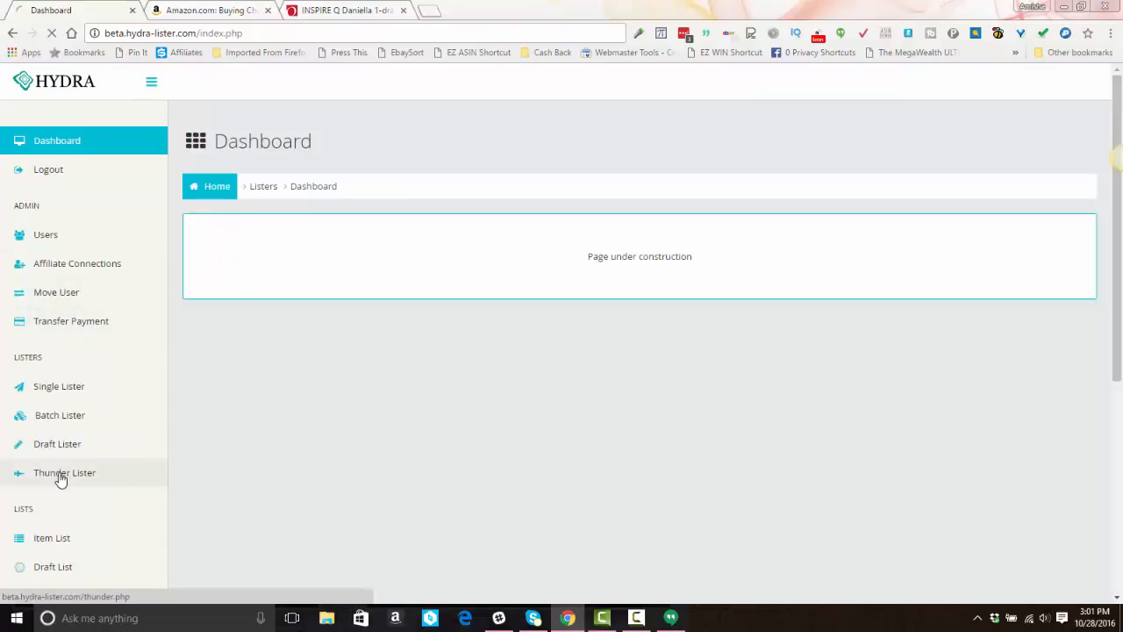
left_click(296, 272)
right_click(297, 277)
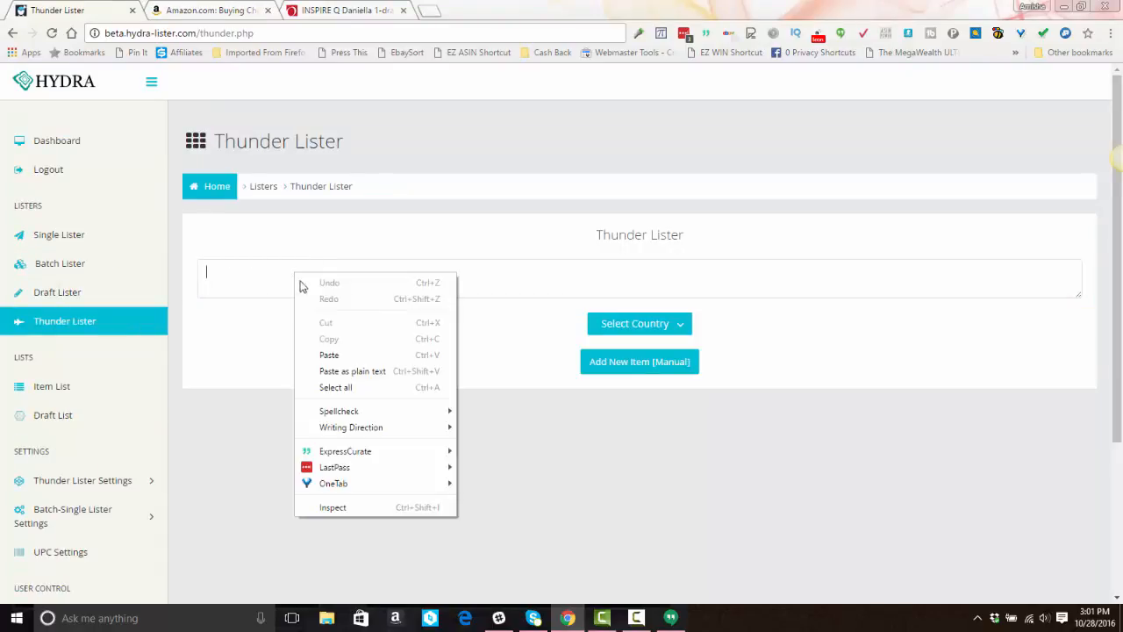
left_click(329, 355)
left_click(637, 330)
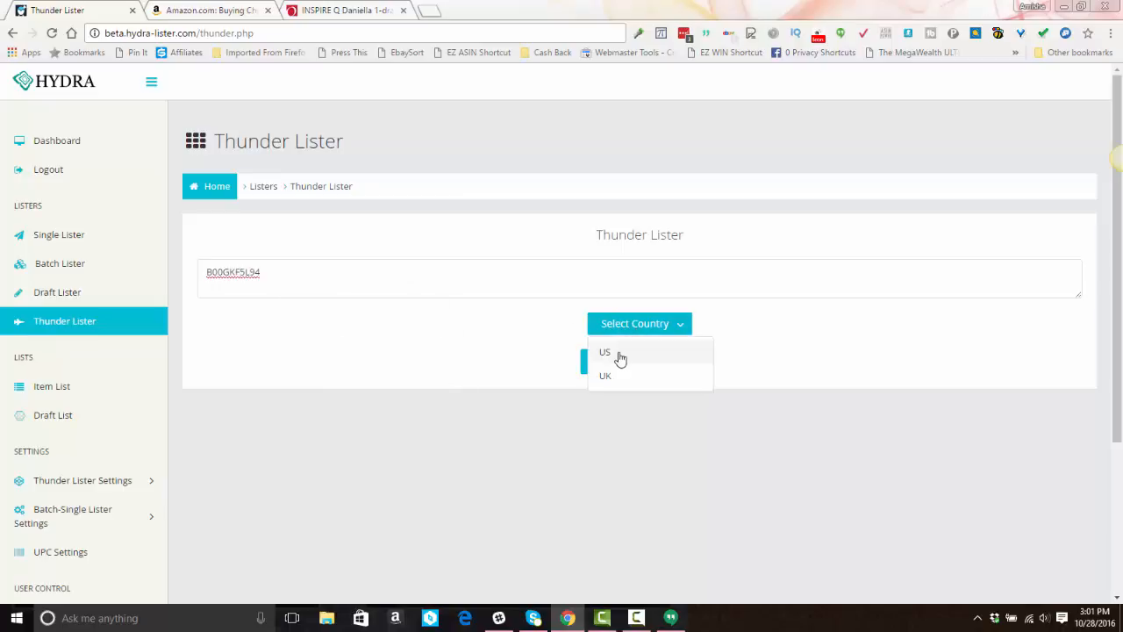
left_click(617, 354)
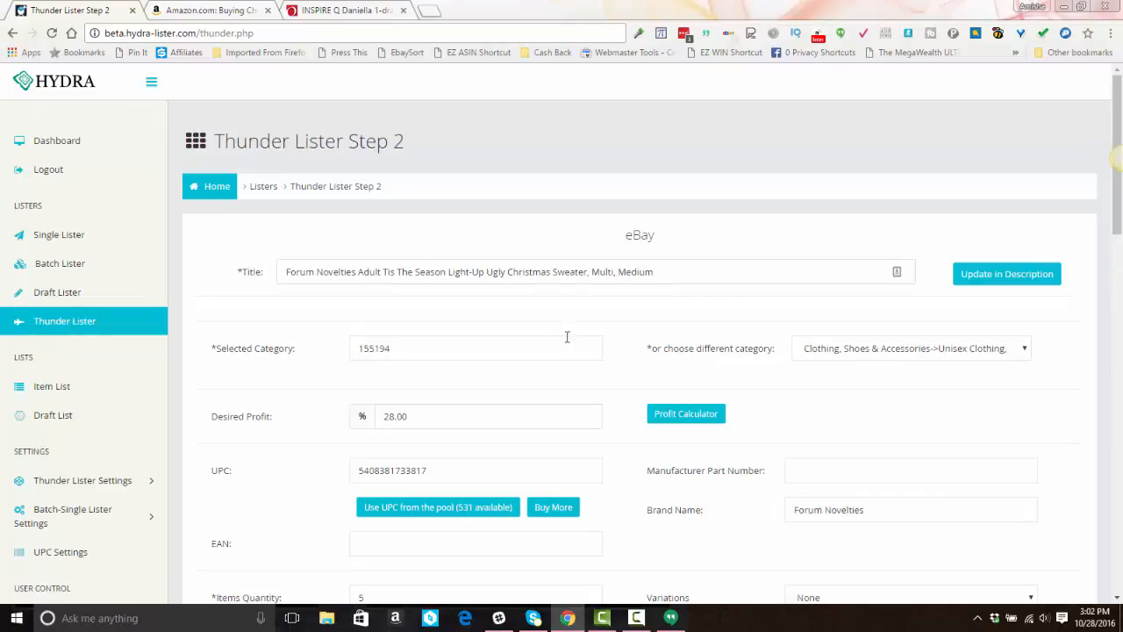
Remove the brand "Forum Novelties" from the eBay title and update the title in the description.
left_click(308, 277)
left_click(314, 273)
left_click_drag(355, 273, 291, 267)
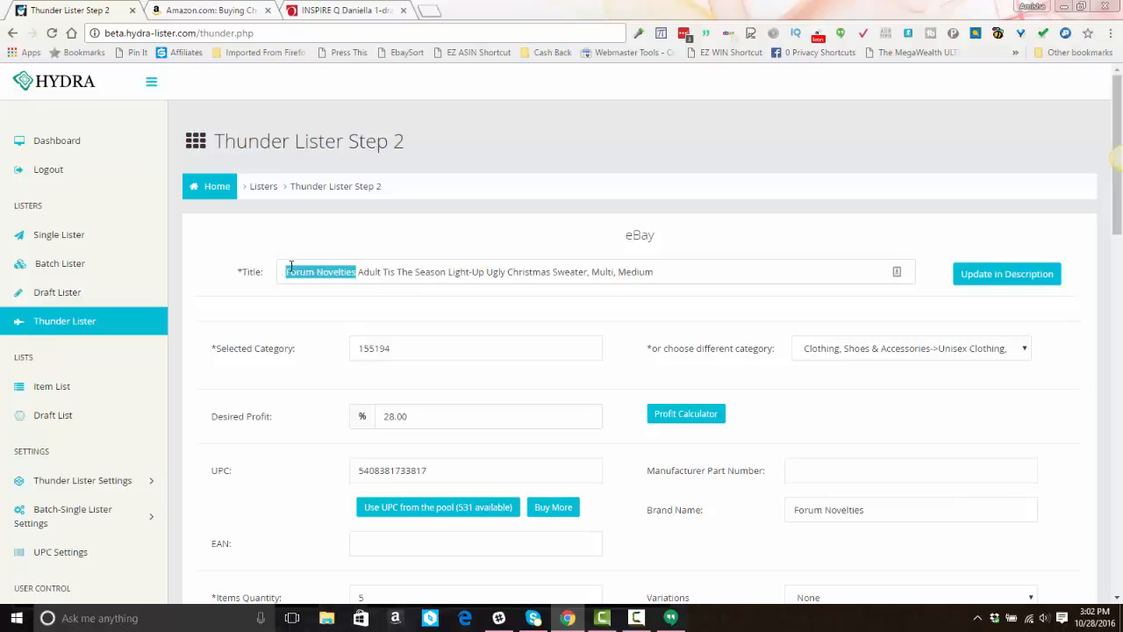
key("BackSpace")
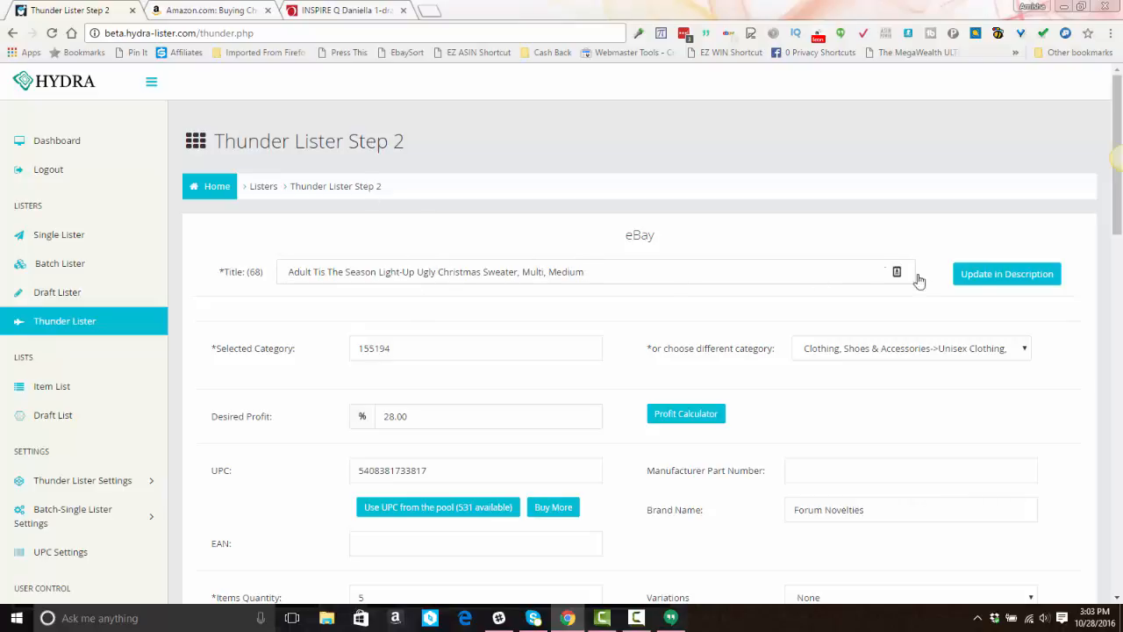
left_click(983, 276)
Open the profit calculator and apply 28.00% as the profit margin.
scroll(614, 294, "down", 2)
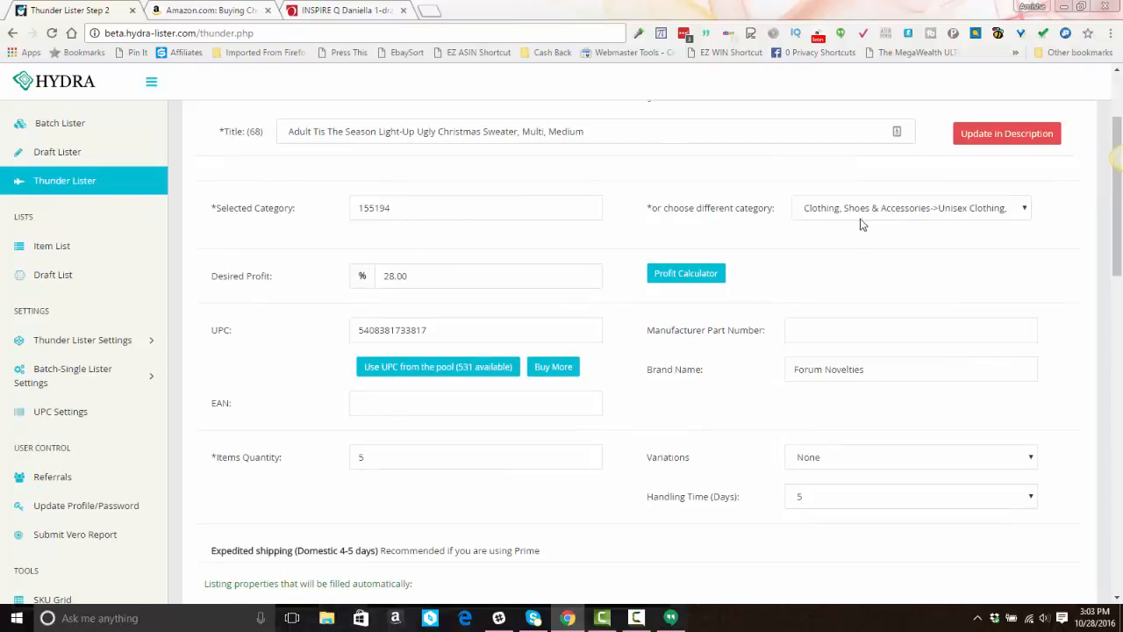
scroll(606, 245, "down", 1)
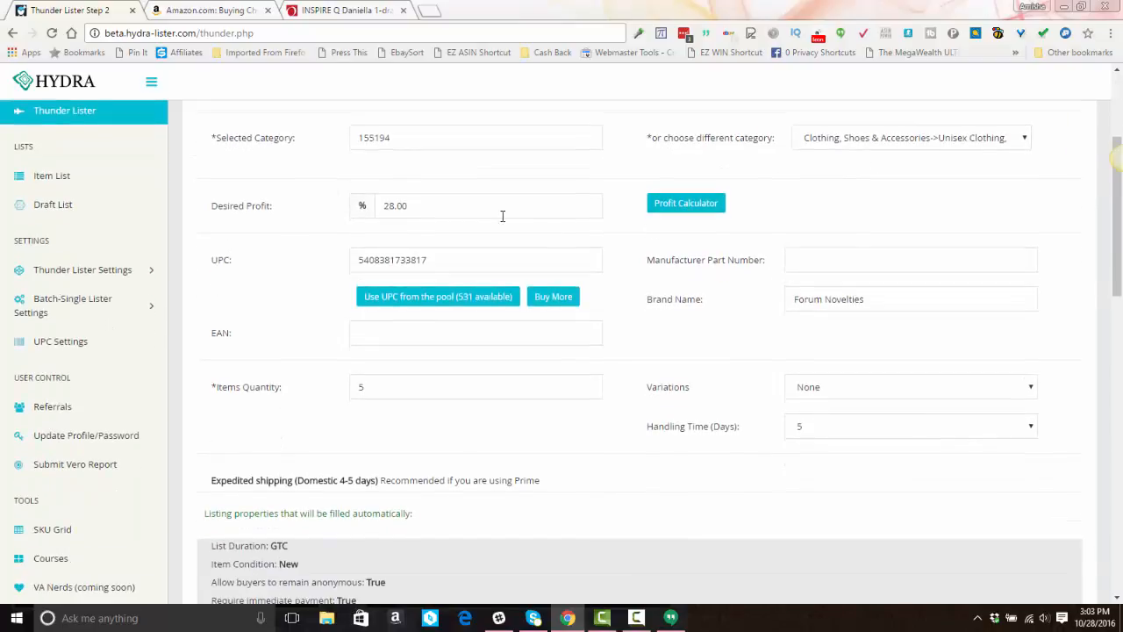
left_click(677, 208)
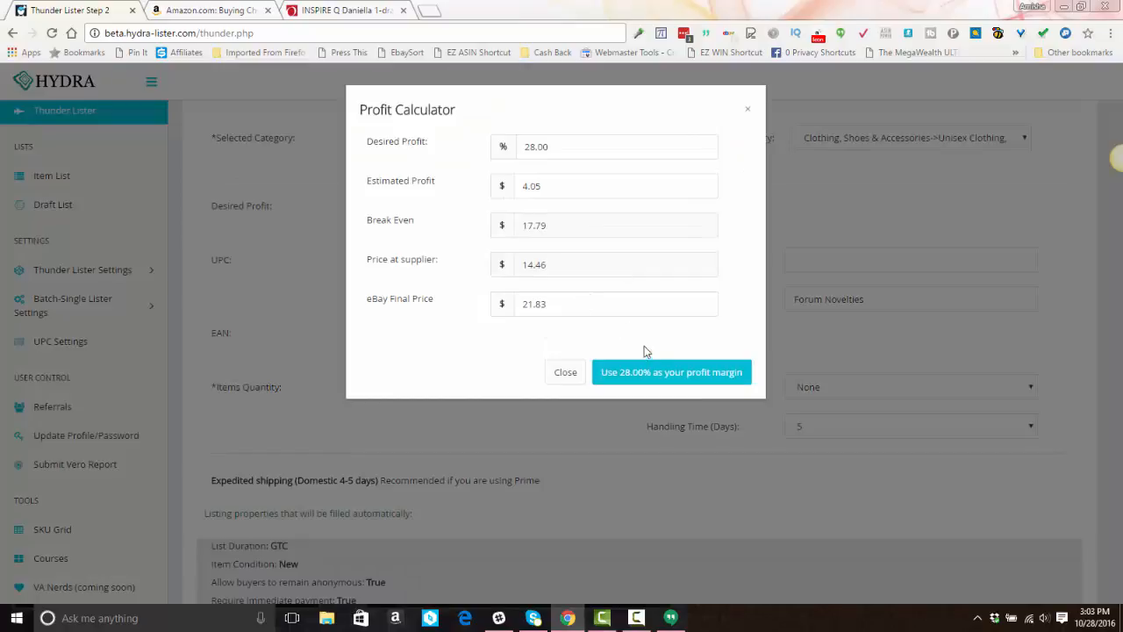
left_click(634, 370)
Assign a UPC from the pool and set the brand name and manufacturer part number to "Ugly Christmas Sweater".
scroll(399, 204, "down", 1)
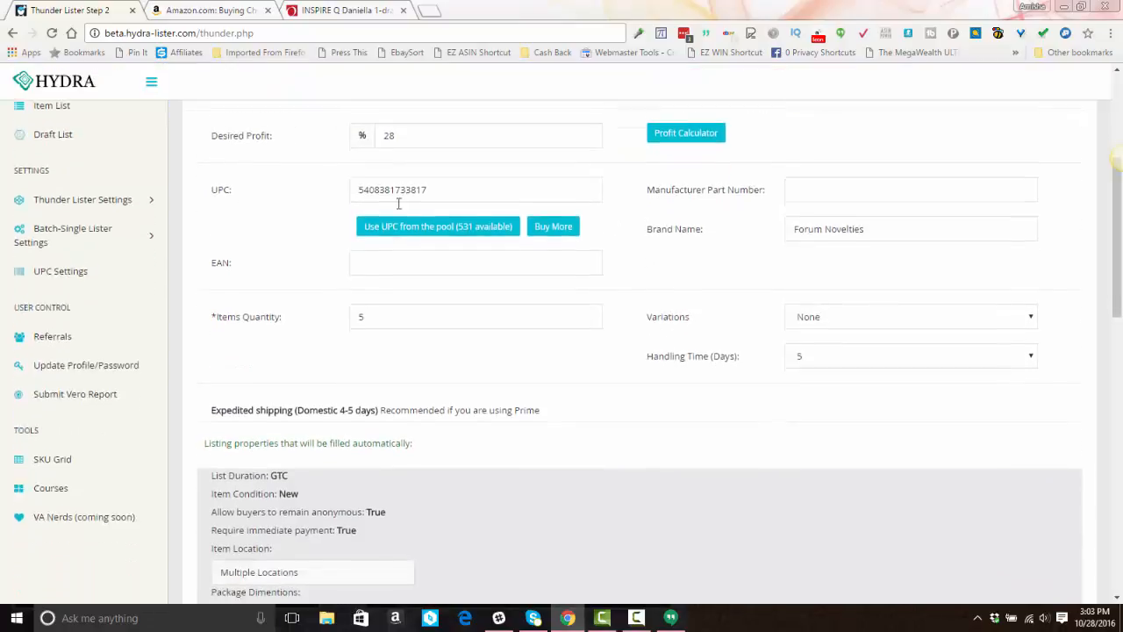
scroll(398, 204, "down", 1)
left_click(416, 158)
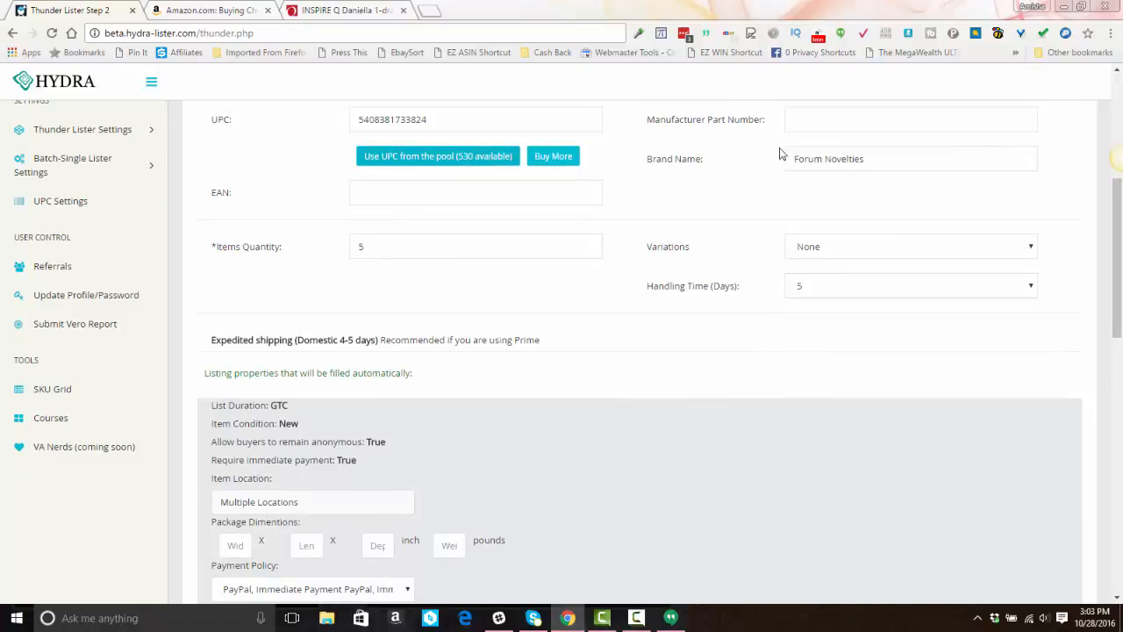
triple_click(833, 159)
type("Ugly Christmas Sweater")
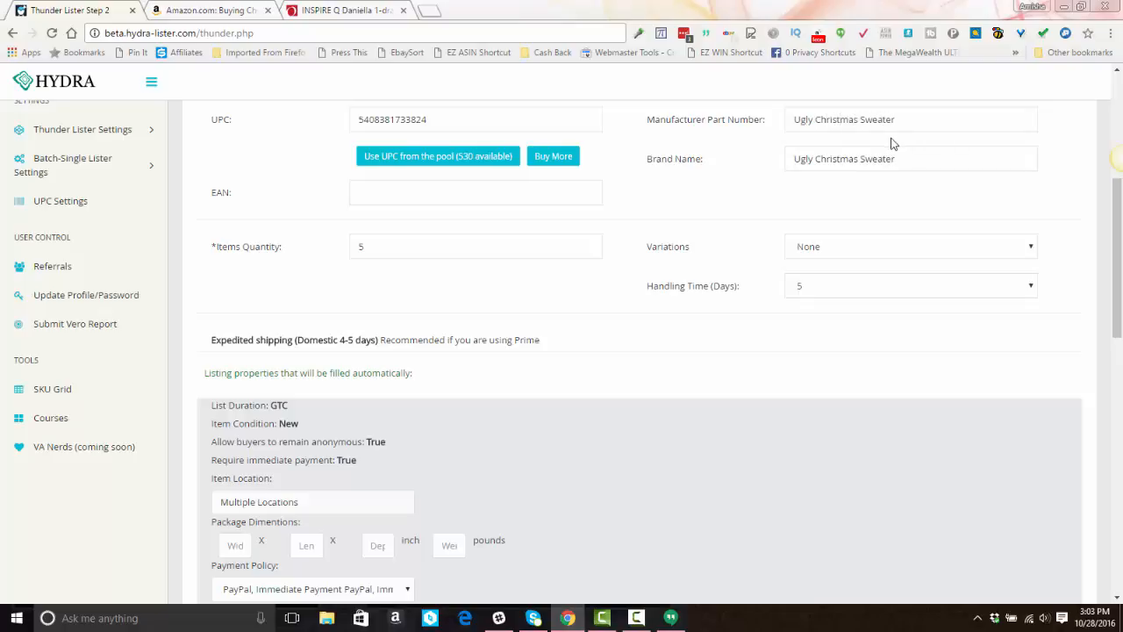
Exclude the size-chart image from the listing, then mirror the first sweater photo horizontally and save it.
scroll(672, 153, "down", 5)
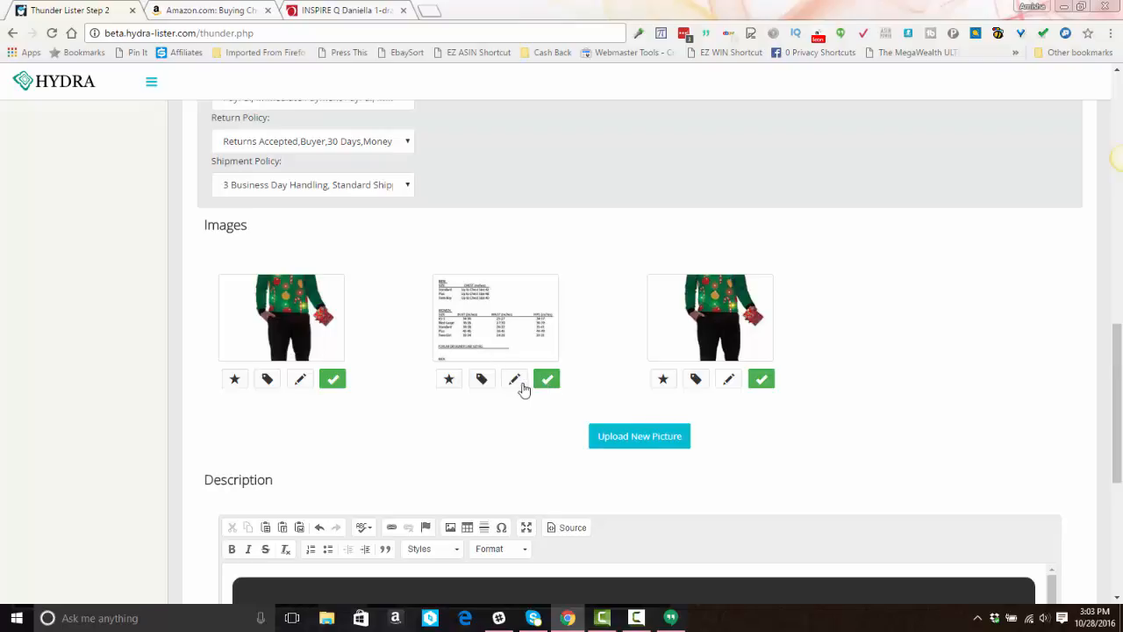
left_click(546, 382)
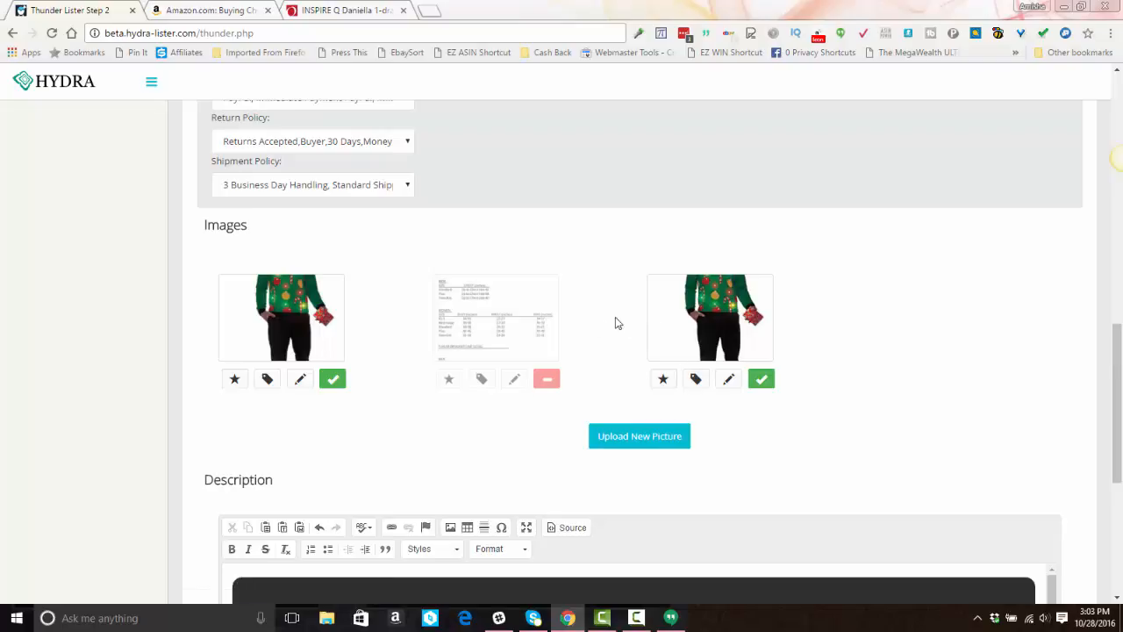
left_click(299, 379)
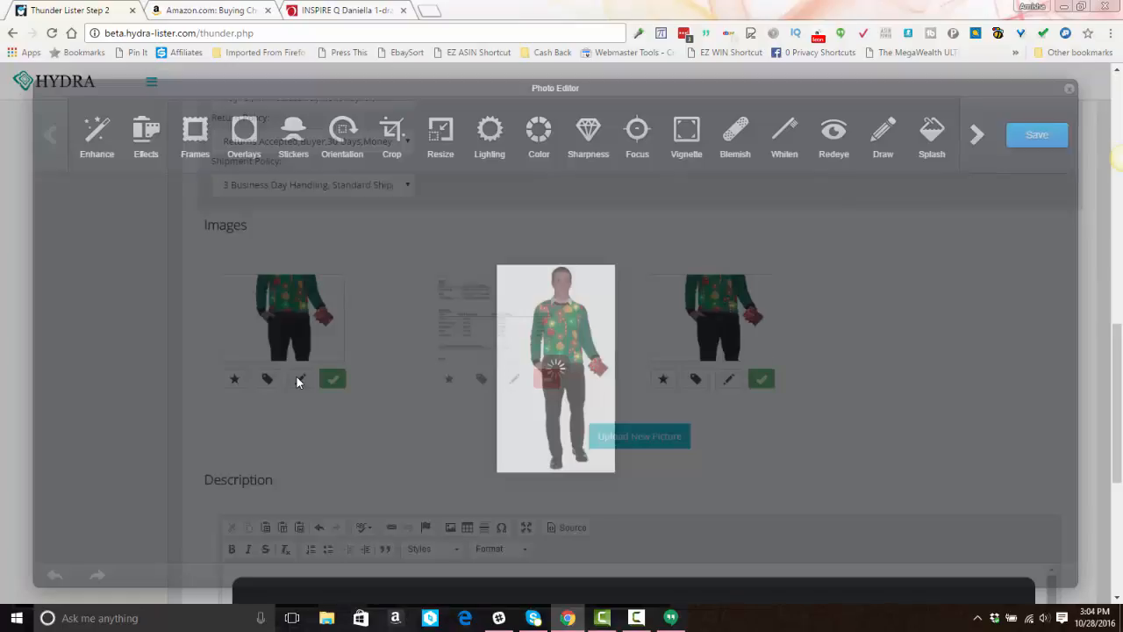
left_click(352, 146)
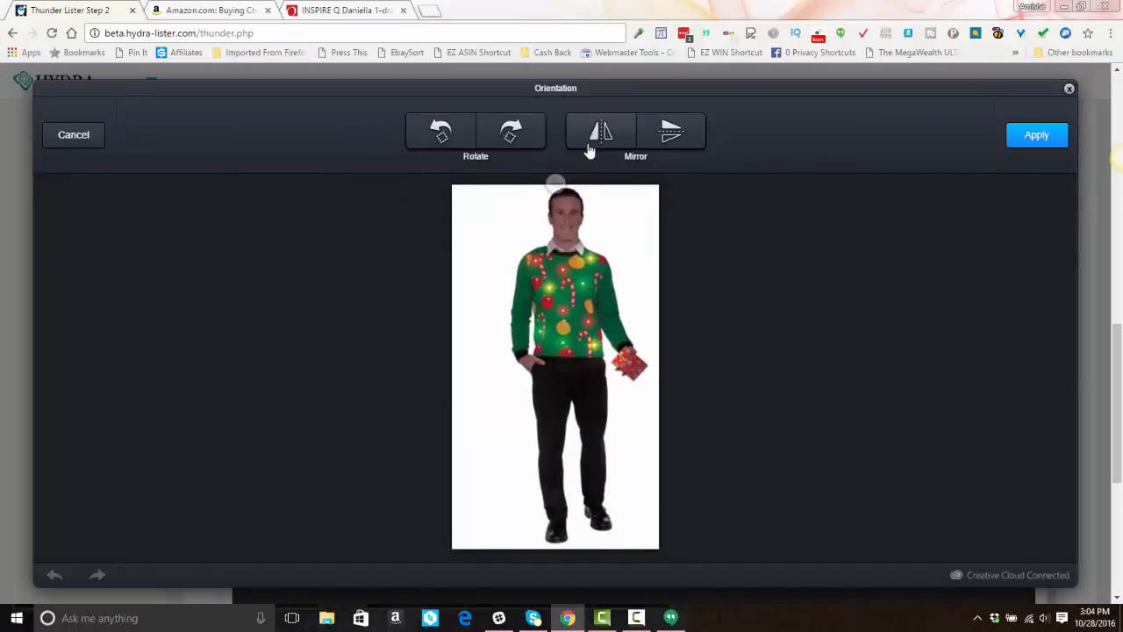
left_click(593, 144)
left_click(1029, 146)
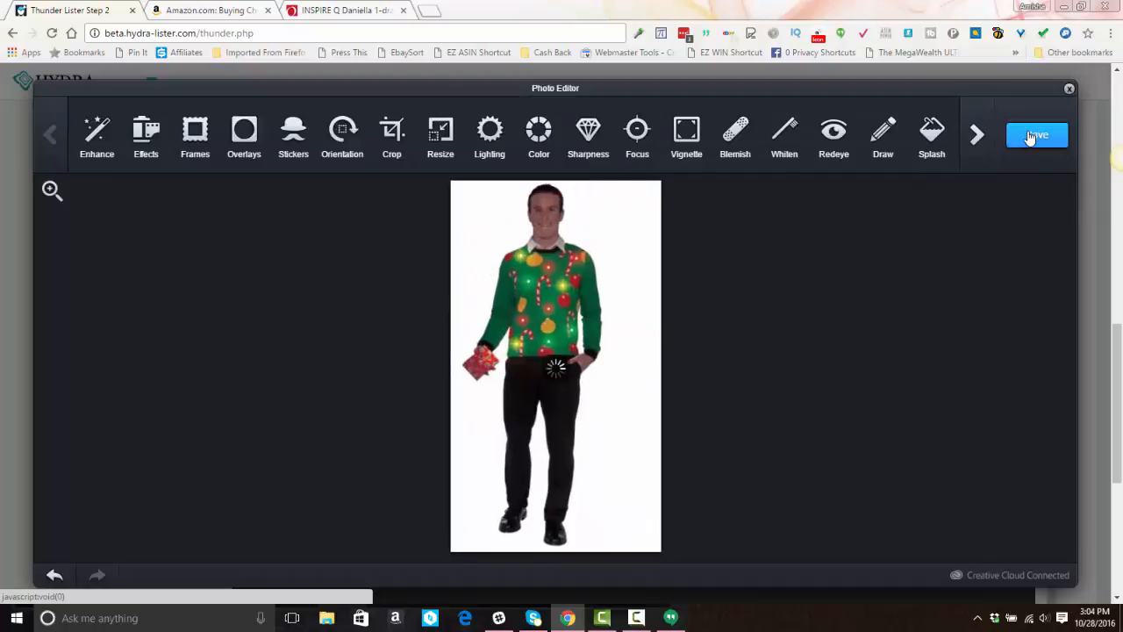
left_click(1036, 136)
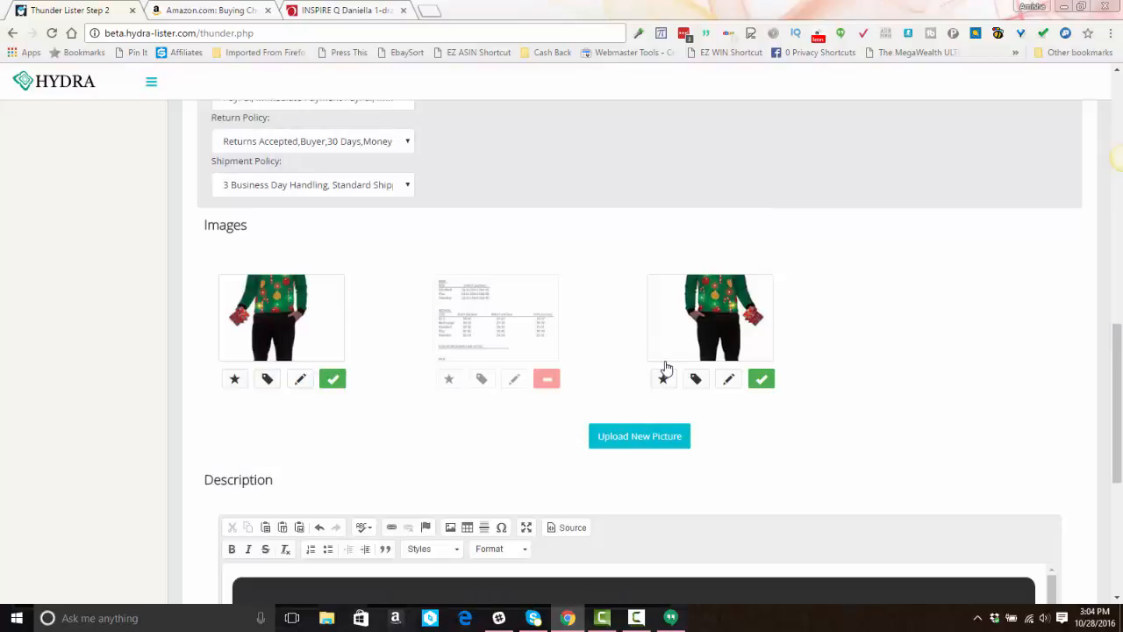
Review the title and picture in the listing's description.
scroll(662, 373, "down", 3)
scroll(659, 374, "down", 2)
scroll(663, 373, "up", 2)
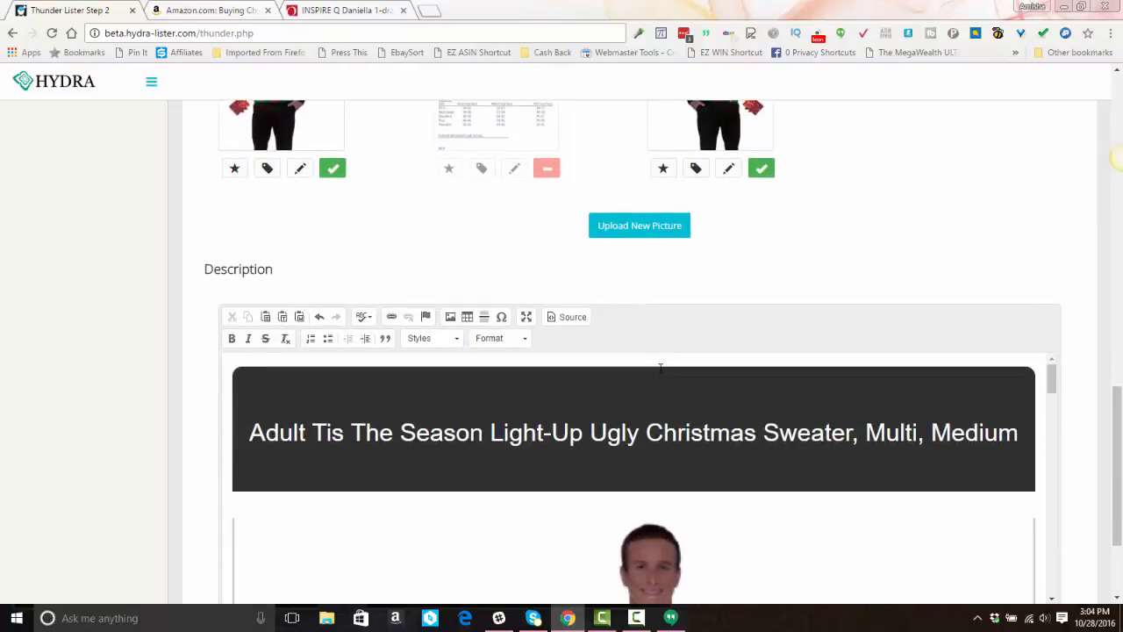
Review the rest of the green sweater's description down to the store footer and submit the item for listing.
scroll(666, 377, "down", 3)
scroll(665, 402, "down", 5)
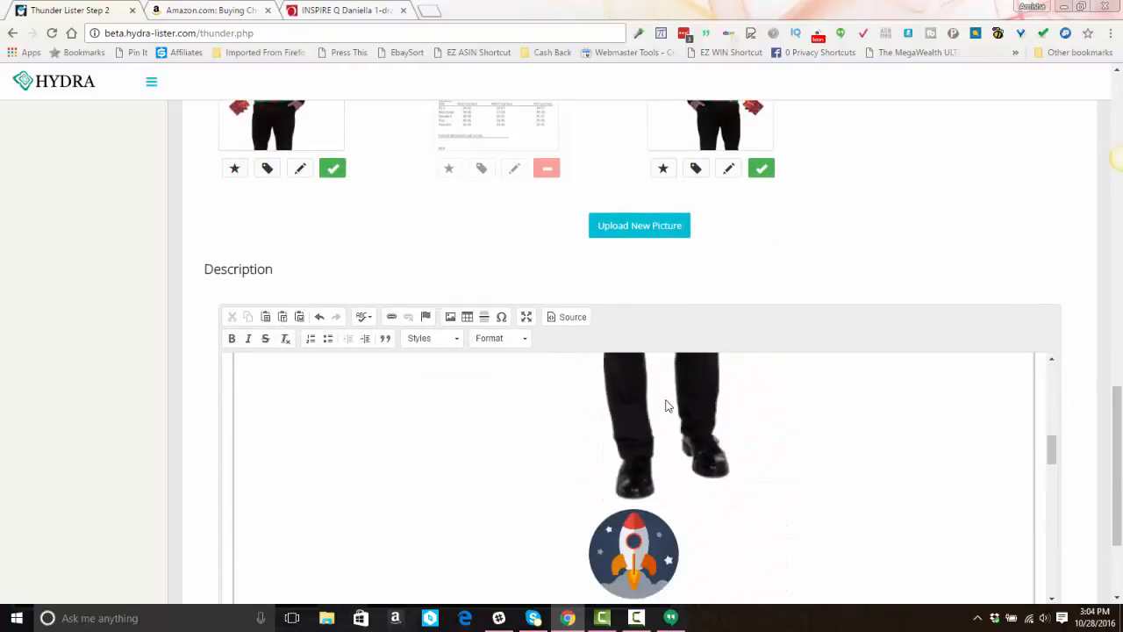
scroll(666, 404, "down", 8)
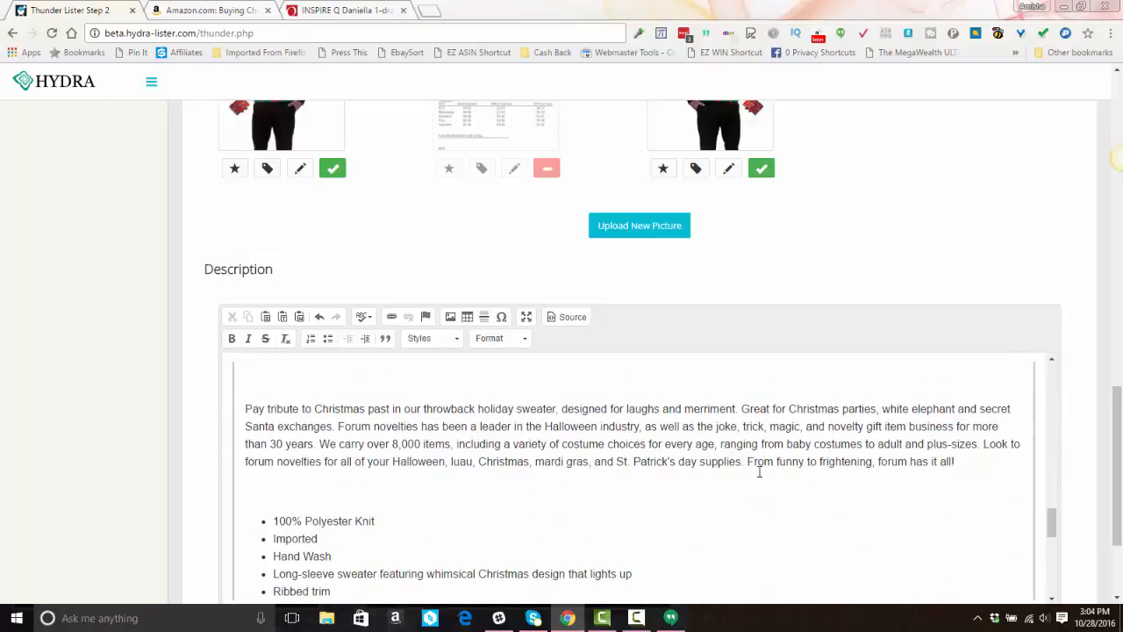
scroll(741, 469, "down", 3)
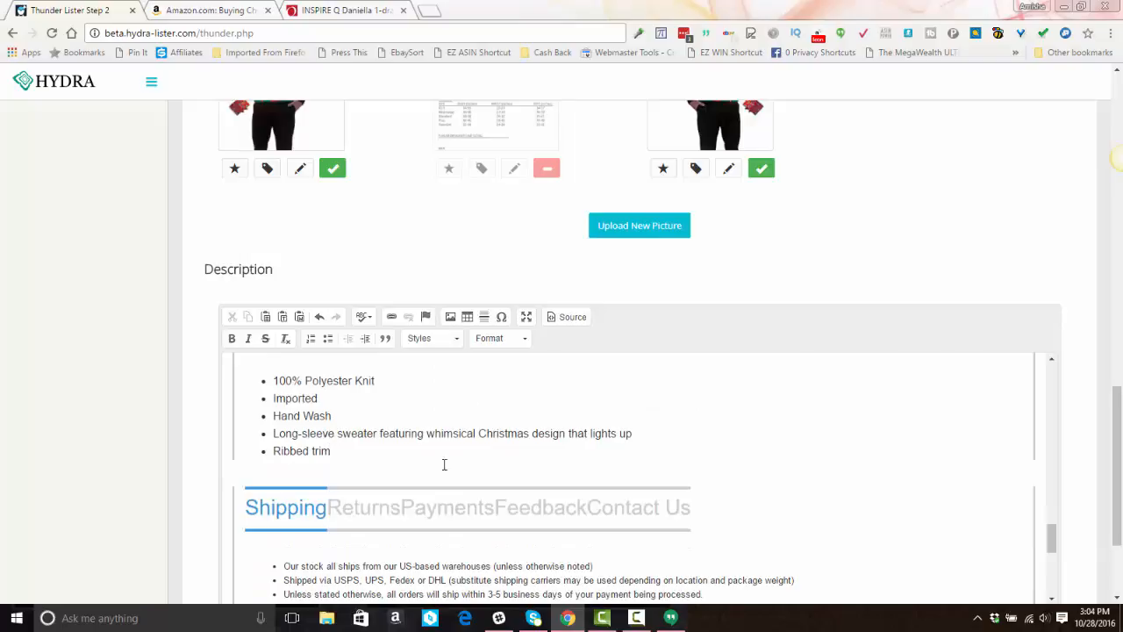
scroll(699, 424, "down", 10)
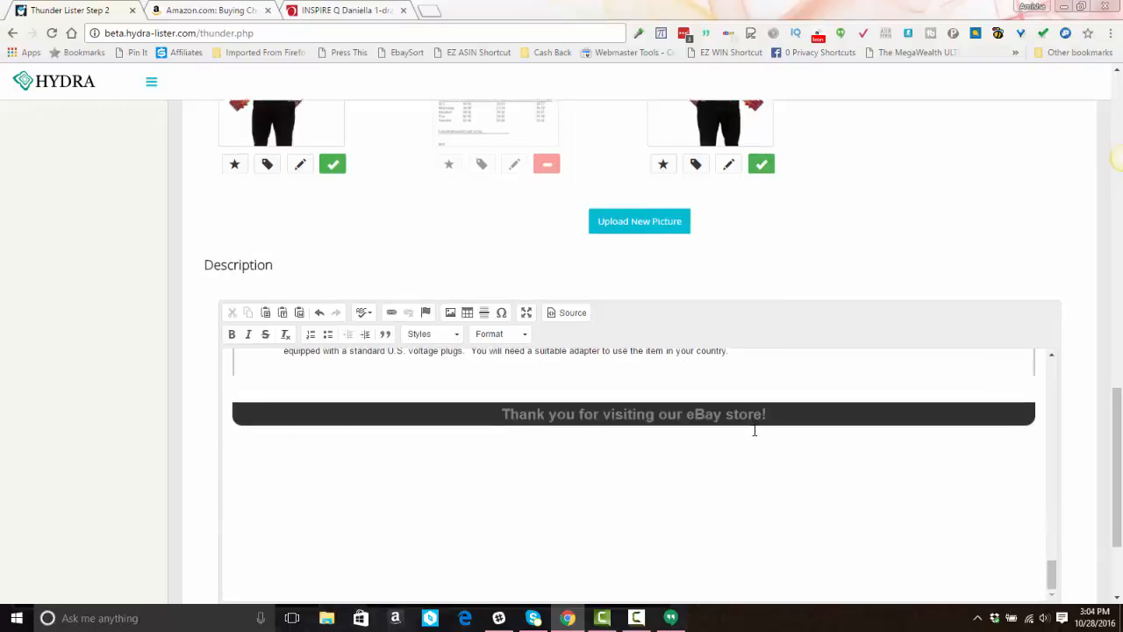
left_click(1044, 525)
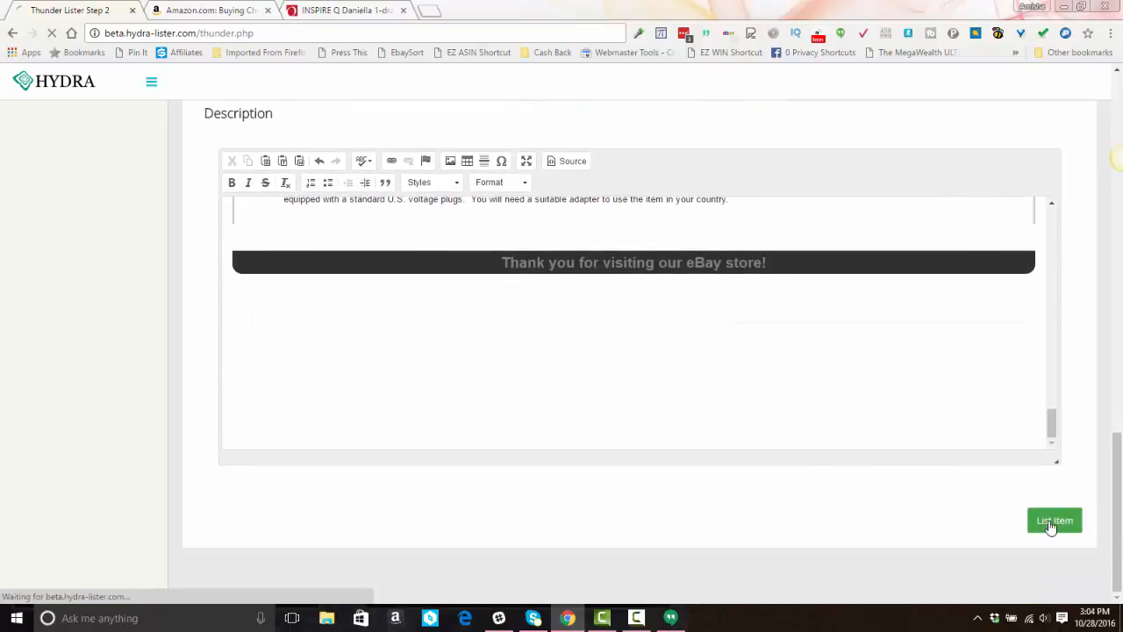
On the Amazon offers page, switch to the pink women's wreath sweater in medium and copy its ASIN from the page address.
left_click(193, 10)
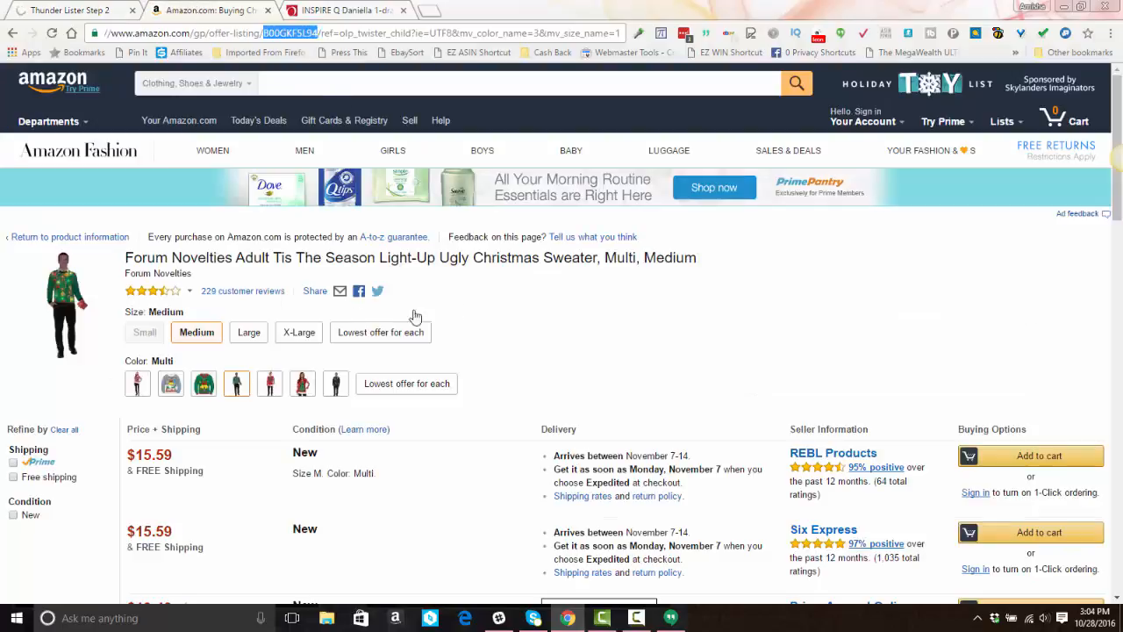
scroll(307, 367, "down", 2)
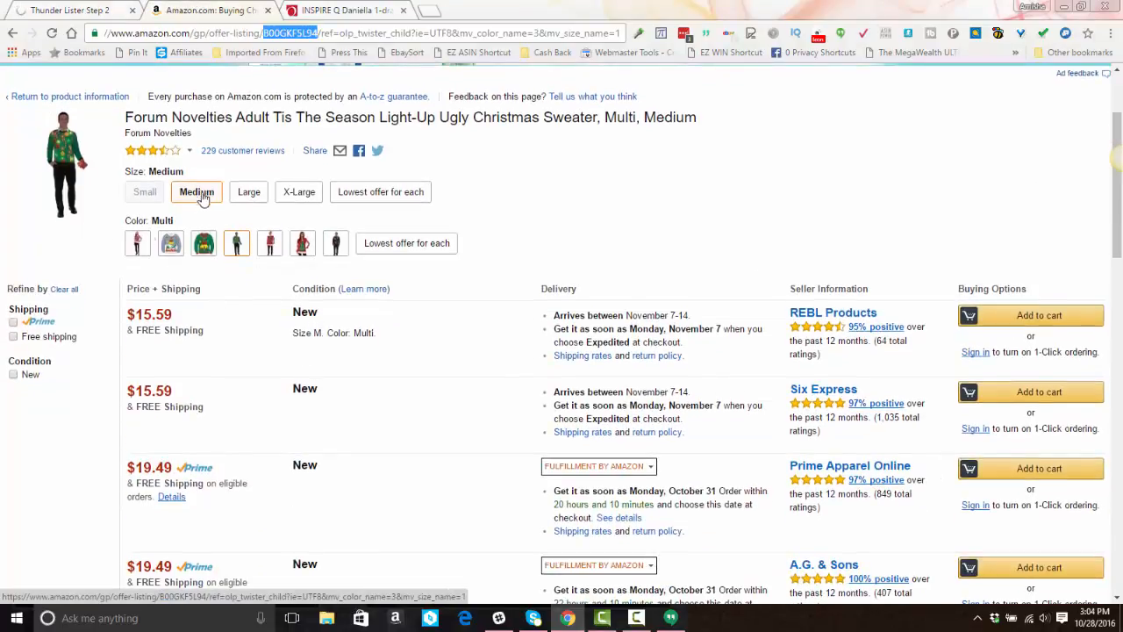
left_click(133, 247)
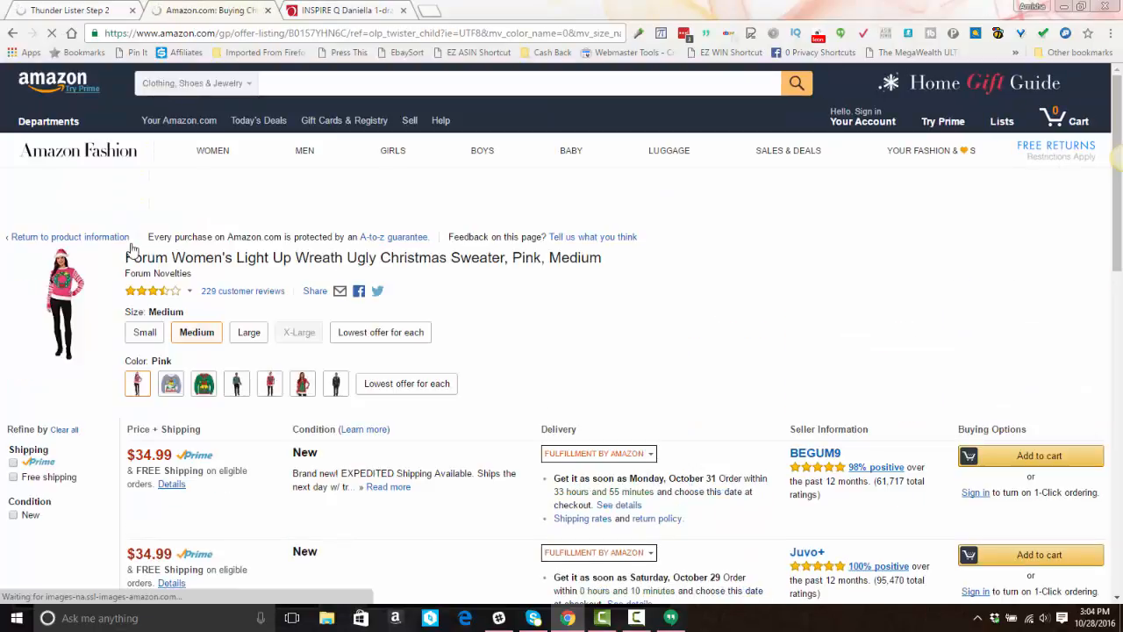
double_click(317, 34)
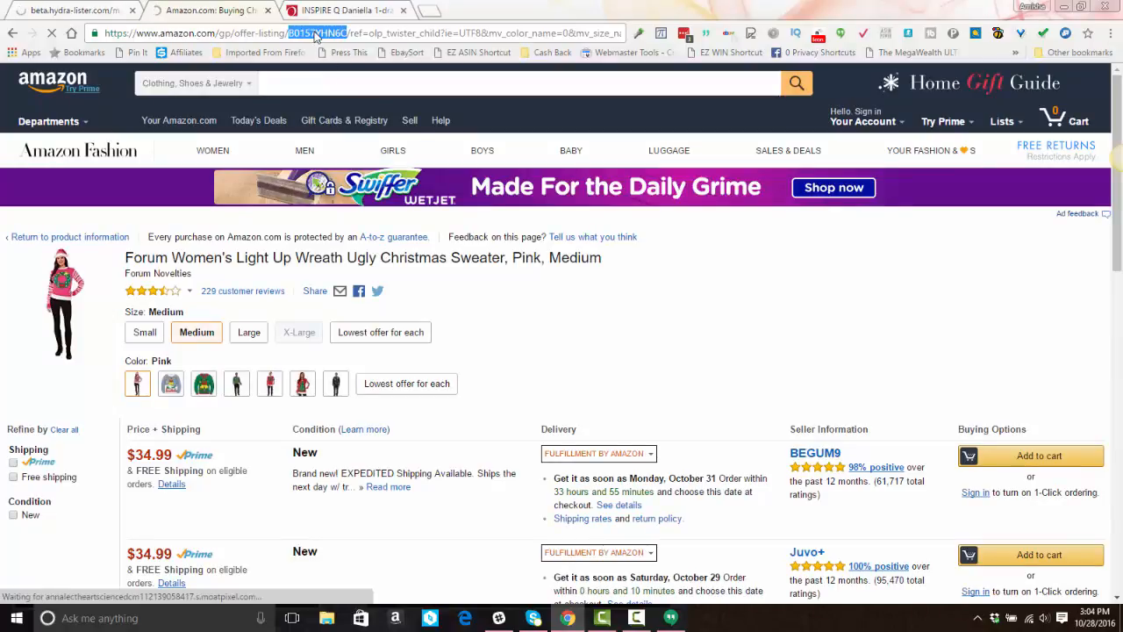
right_click(317, 34)
left_click(360, 84)
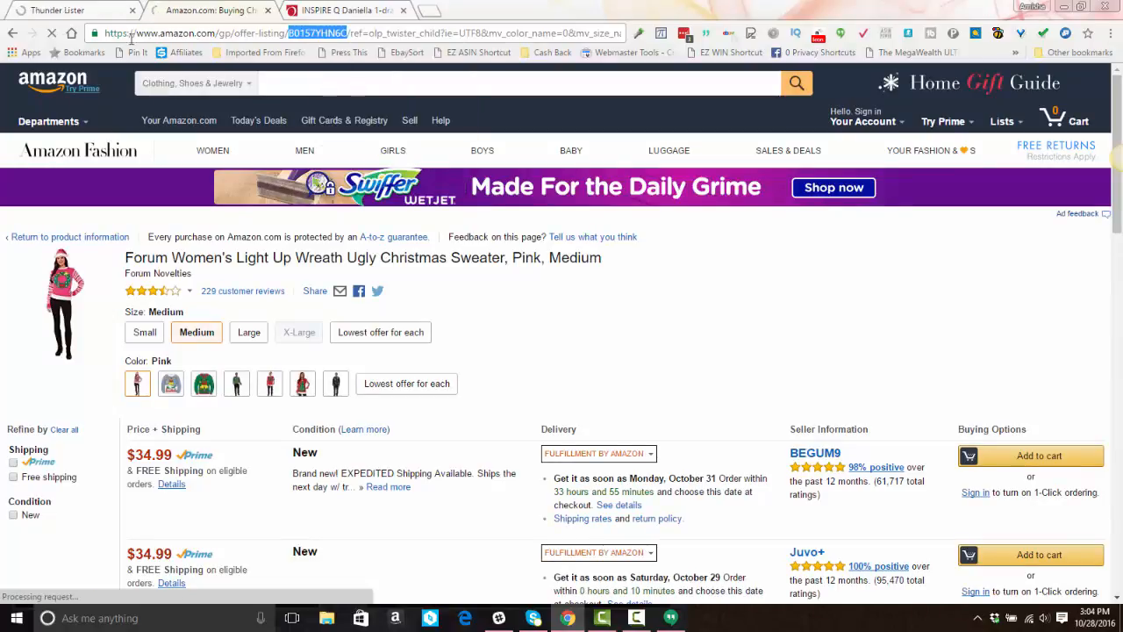
Back in Hydra, start a new Thunder Lister entry with ASIN B0157YHN6C and choose the source country to load the product.
left_click(95, 12)
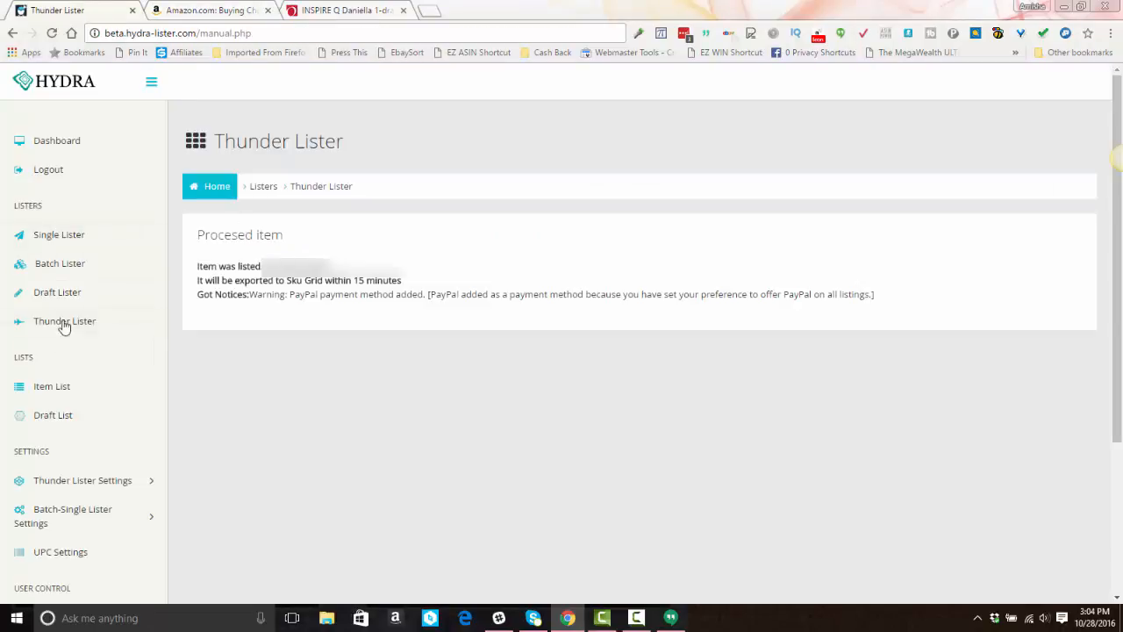
left_click(63, 323)
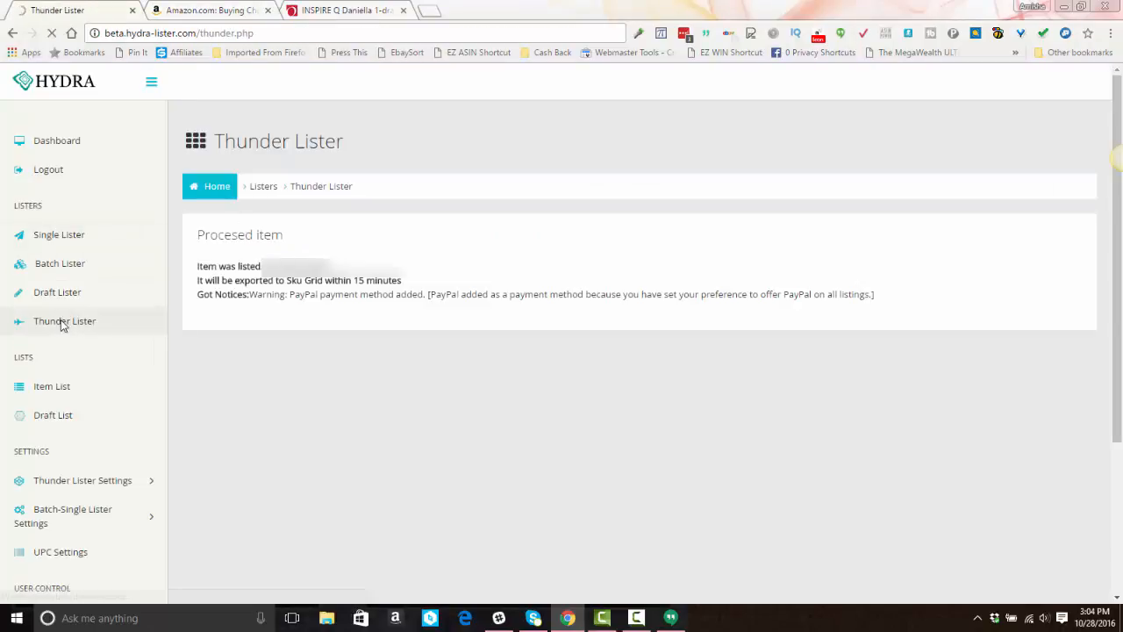
left_click(239, 276)
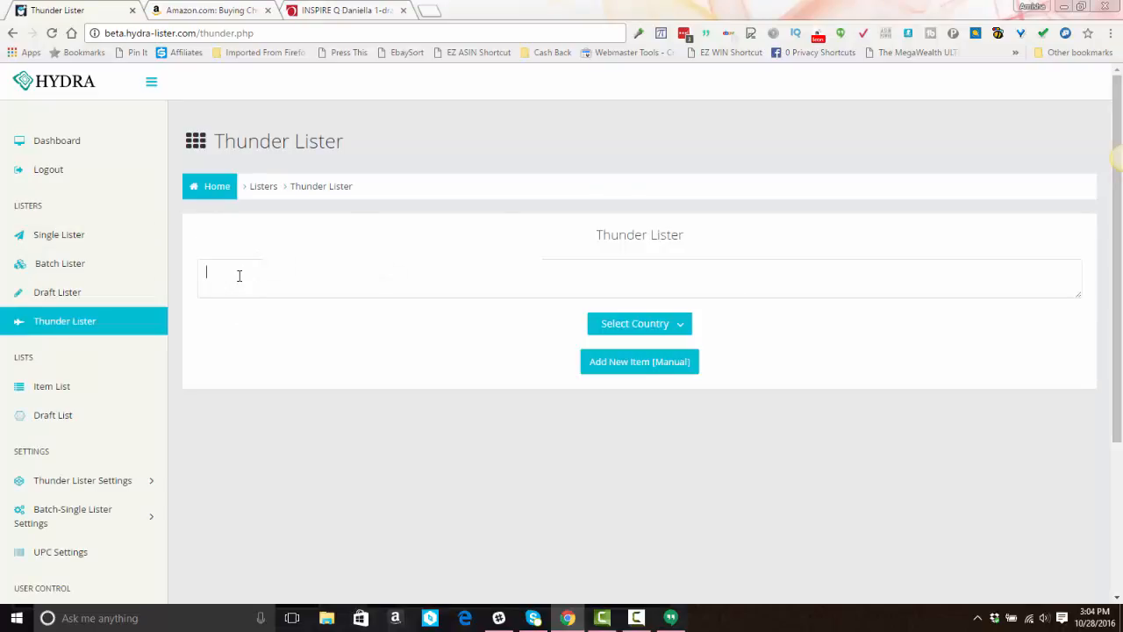
right_click(239, 276)
left_click(264, 359)
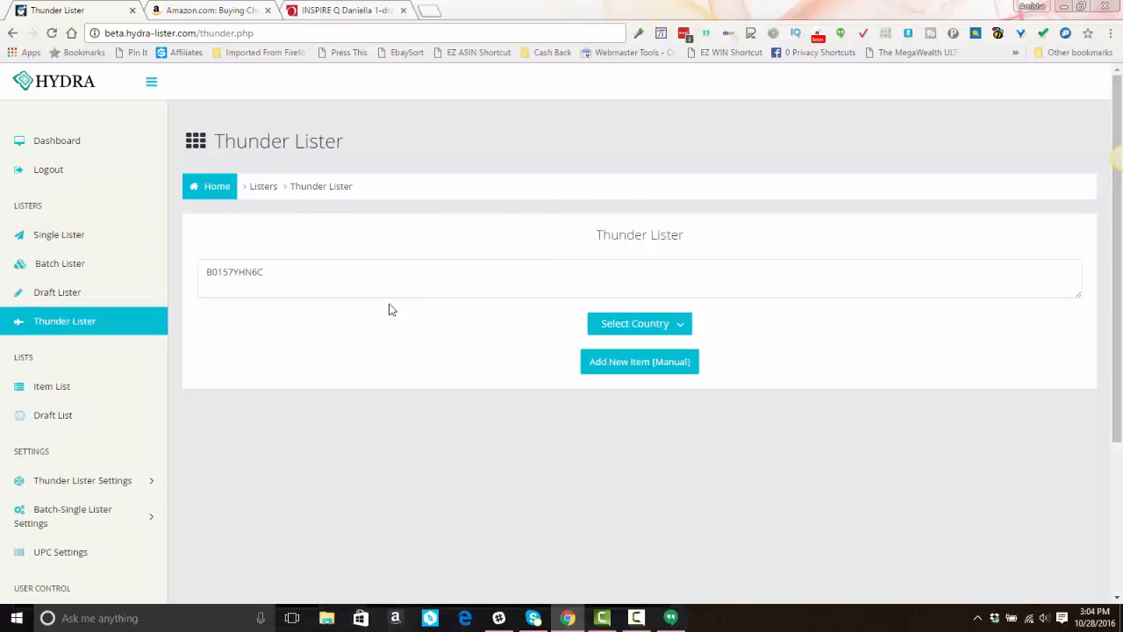
left_click(650, 332)
left_click(611, 351)
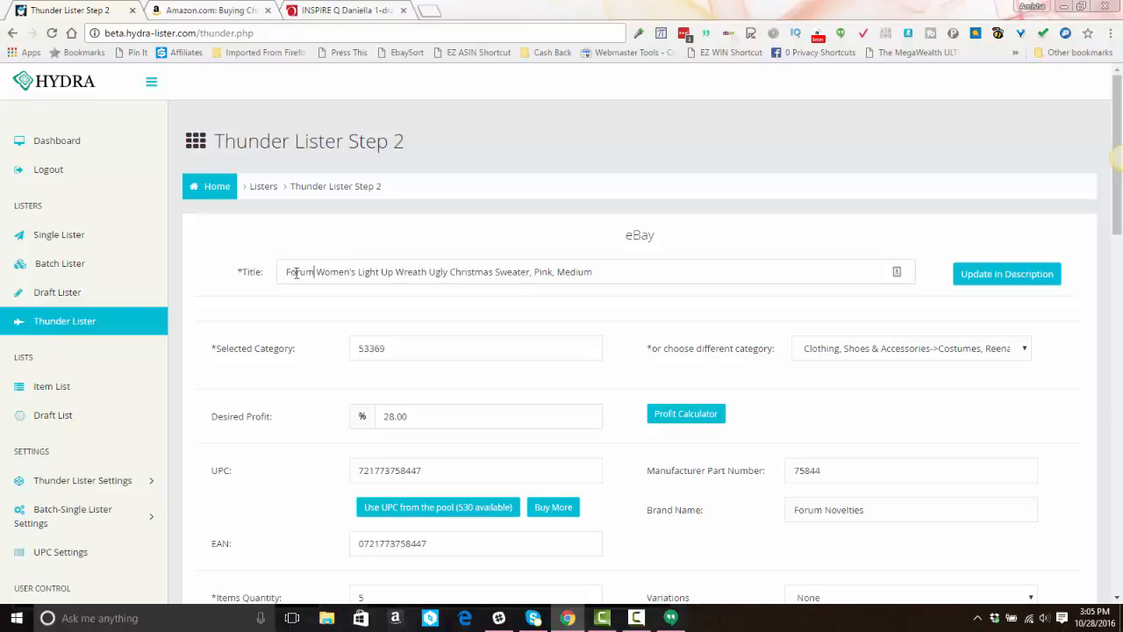
Remove the word "Forum" from the listing title and update the title in the description.
double_click(311, 273)
key("BackSpace")
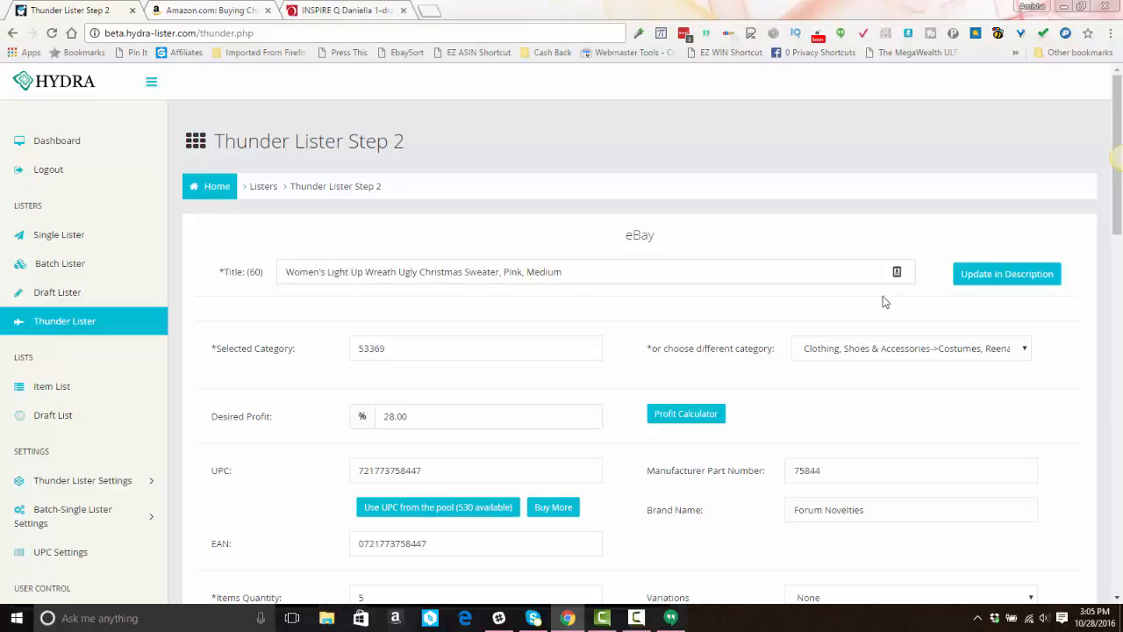
left_click(990, 277)
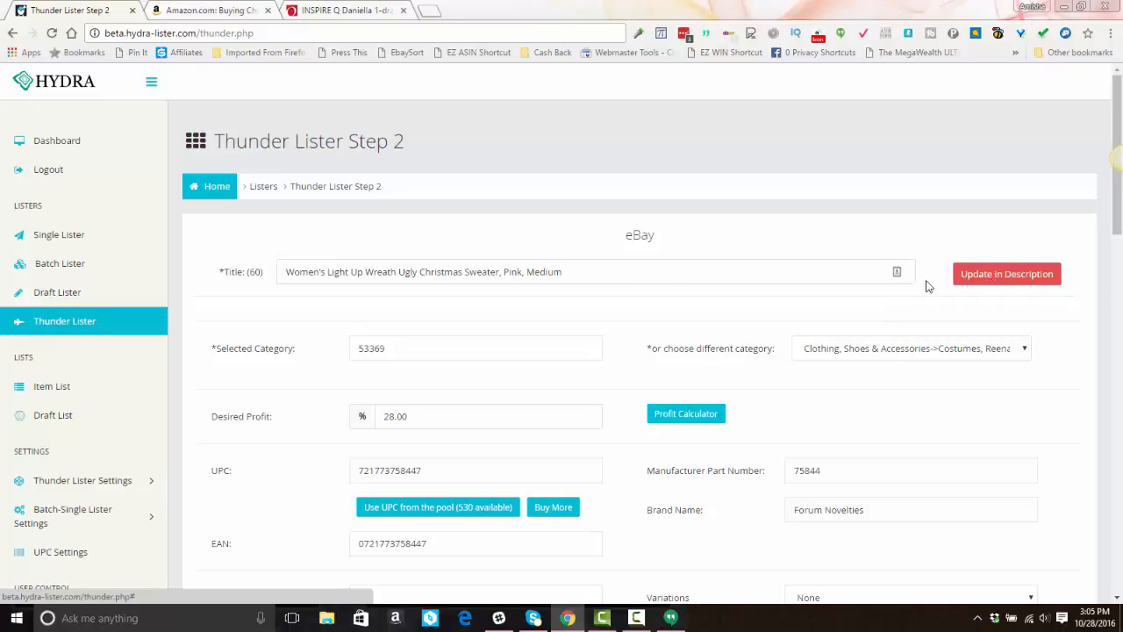
scroll(577, 278, "down", 2)
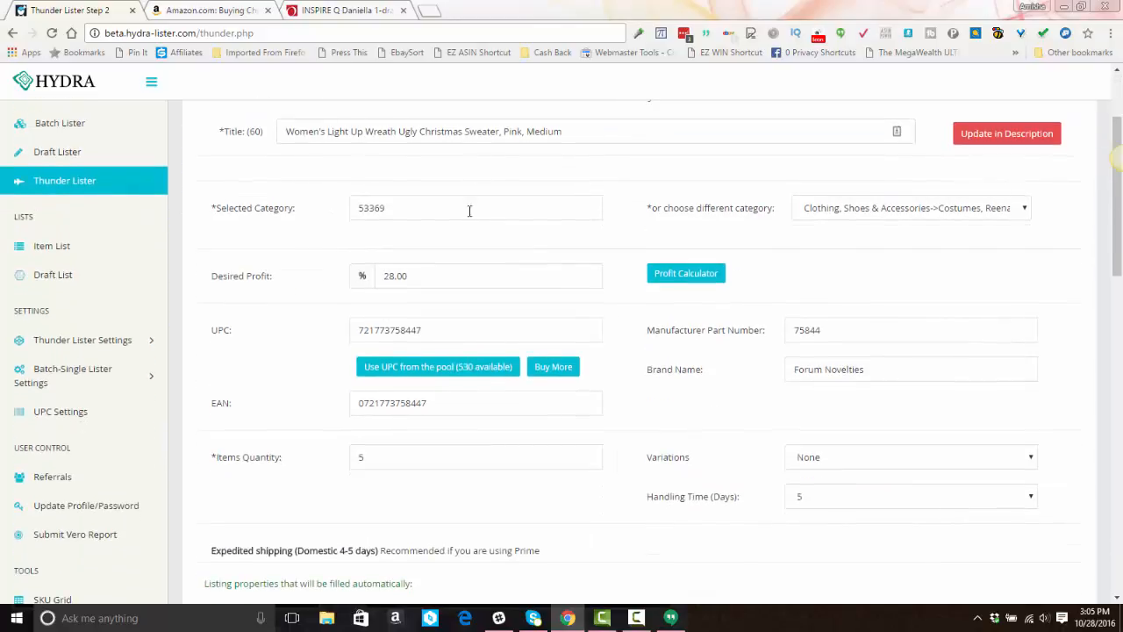
scroll(473, 220, "down", 1)
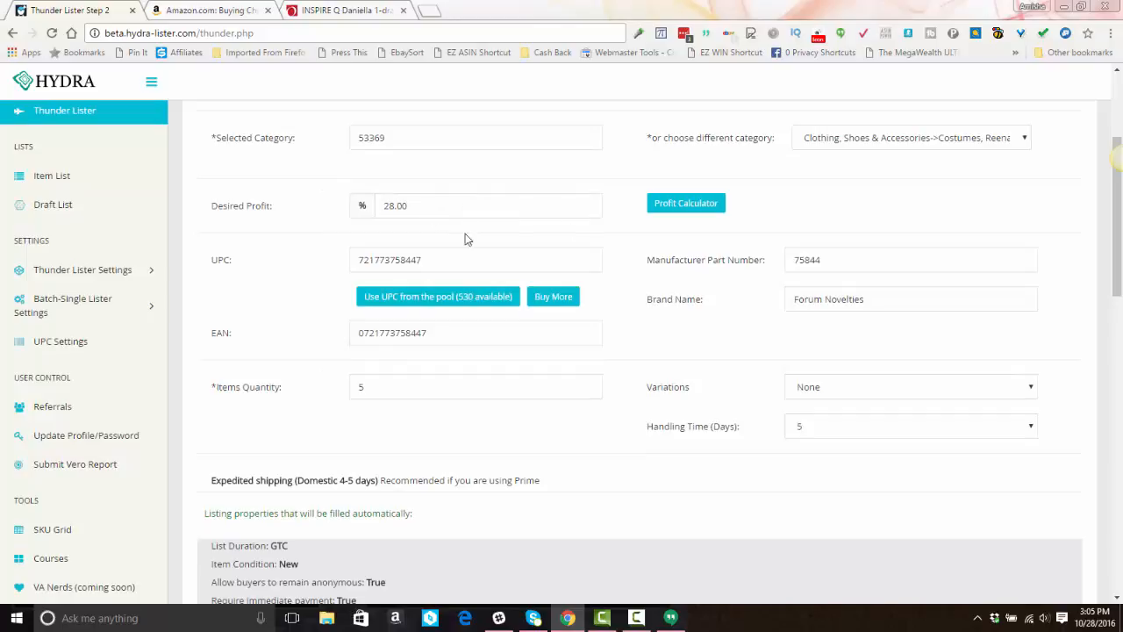
left_click(419, 299)
double_click(406, 257)
left_click(372, 330)
double_click(372, 331)
type("0")
key("ctrl+v")
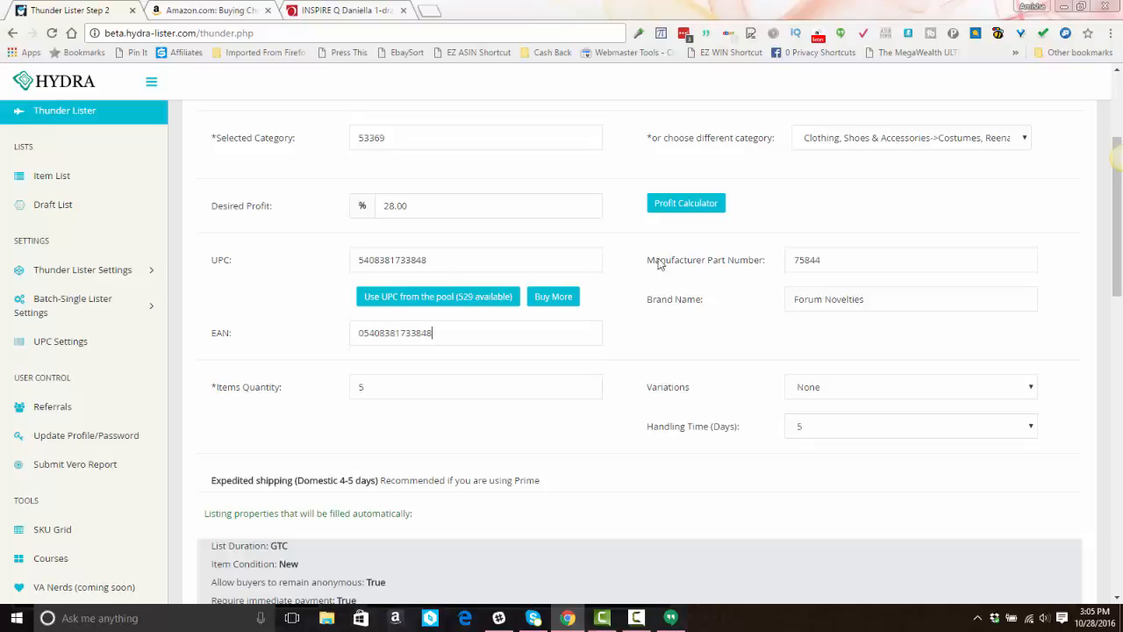
Set the brand name and manufacturer part number to "Pink Christmas Sweater".
double_click(804, 300)
left_click_drag(804, 299, 833, 346)
type("Pink Christmas Sweater")
double_click(856, 264)
type("Pink Christmas Sweater")
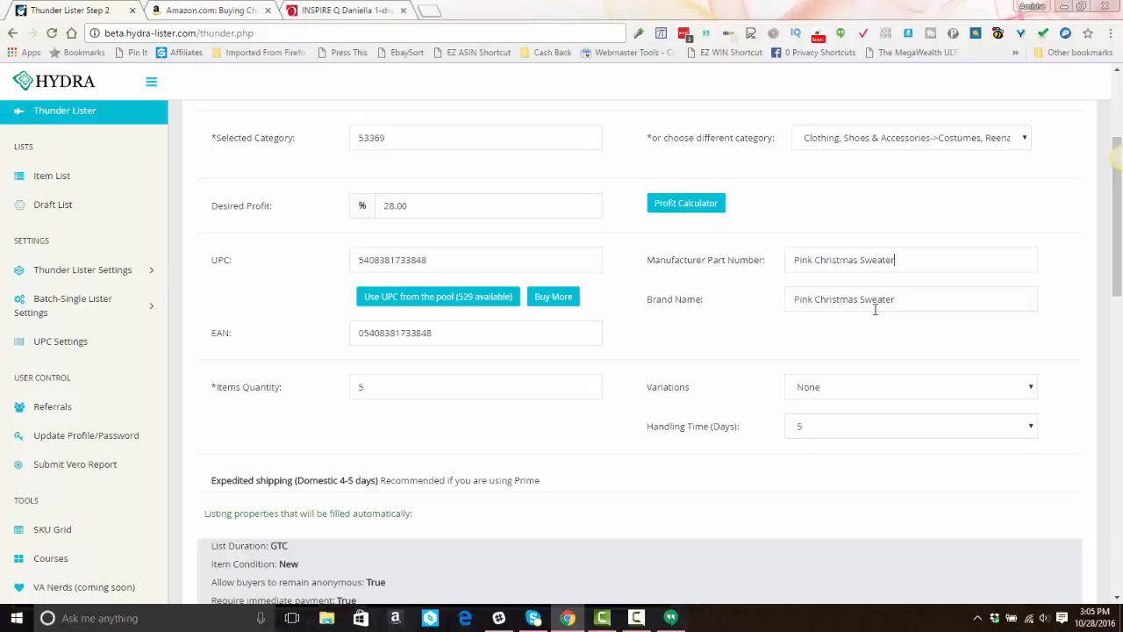
Mirror the first pink sweater photo horizontally, save it, and exclude the size-chart image from the listing.
scroll(667, 254, "down", 5)
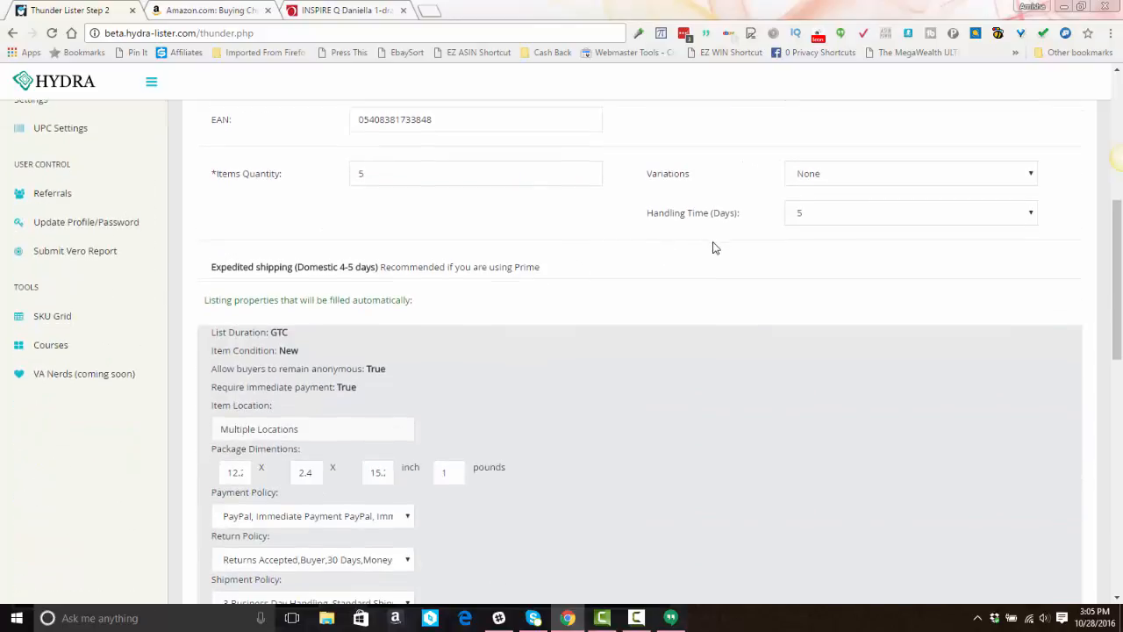
scroll(516, 215, "down", 1)
scroll(366, 354, "down", 2)
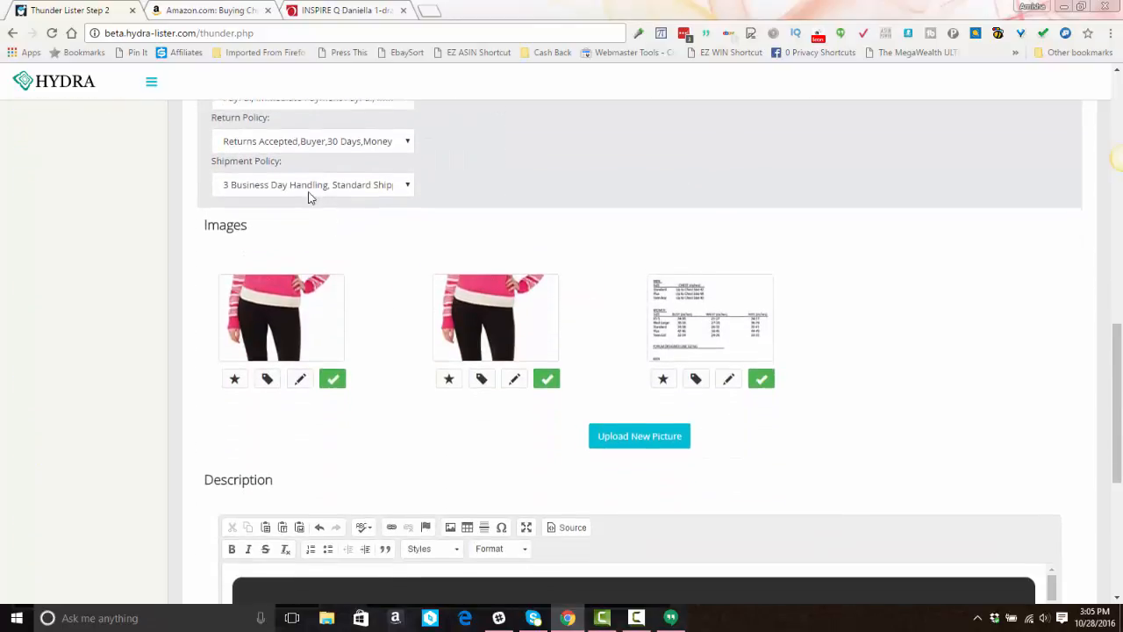
left_click(301, 380)
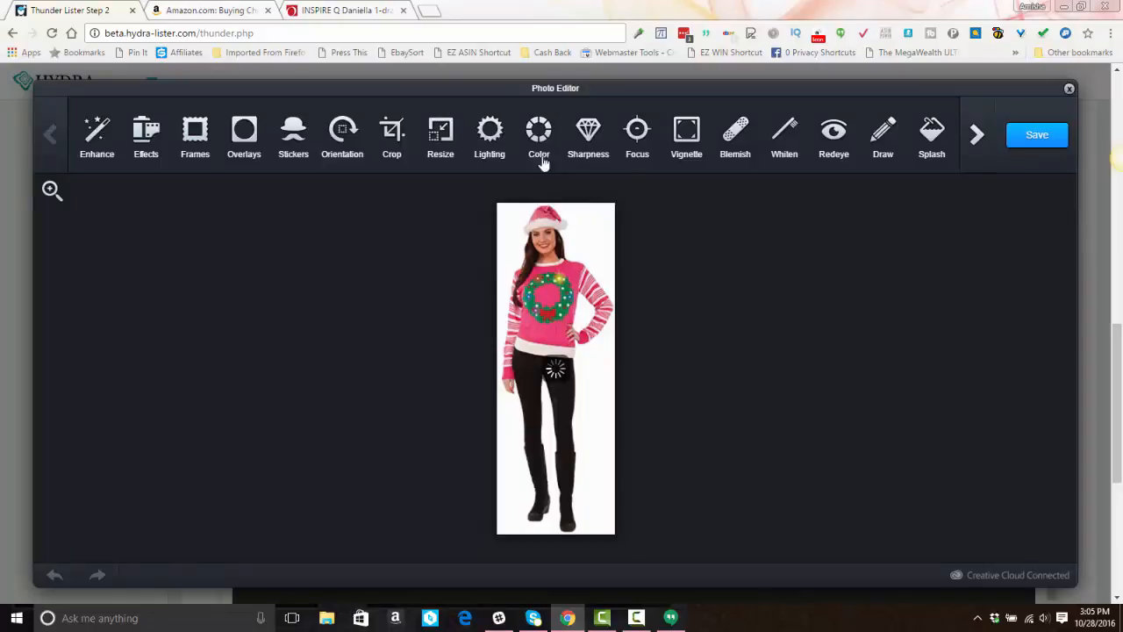
left_click(341, 130)
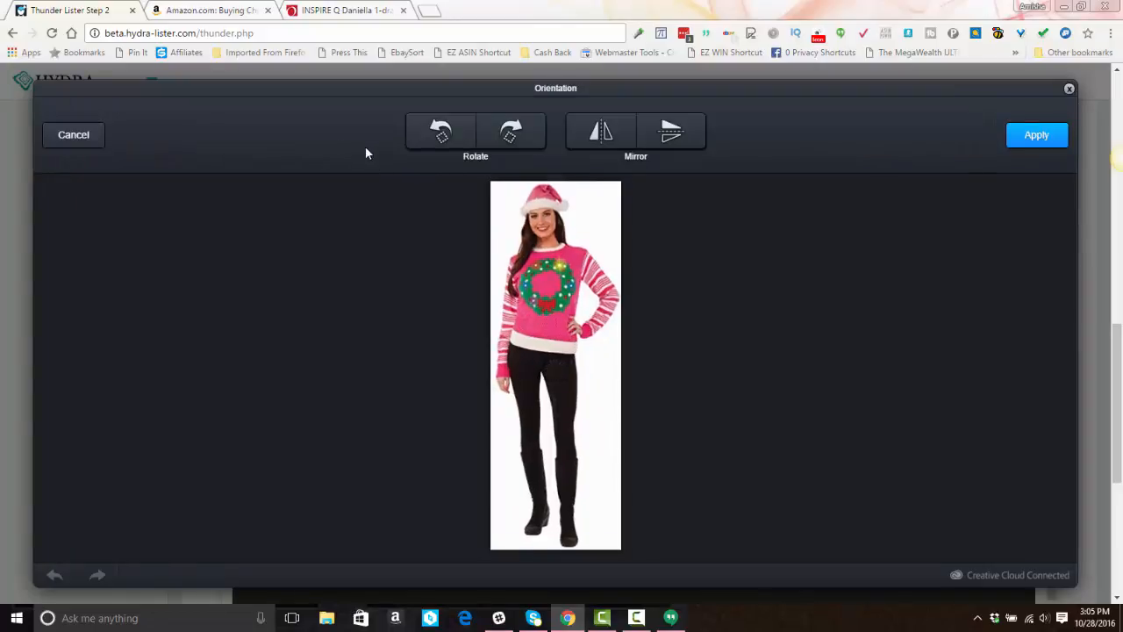
left_click(600, 133)
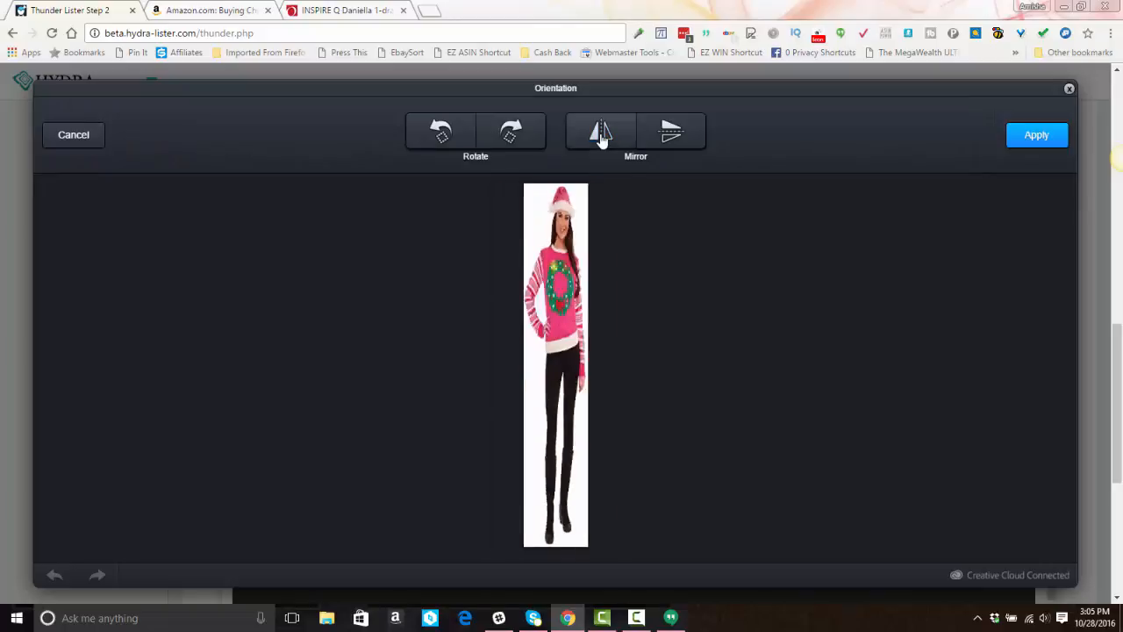
left_click(1036, 145)
left_click(1036, 142)
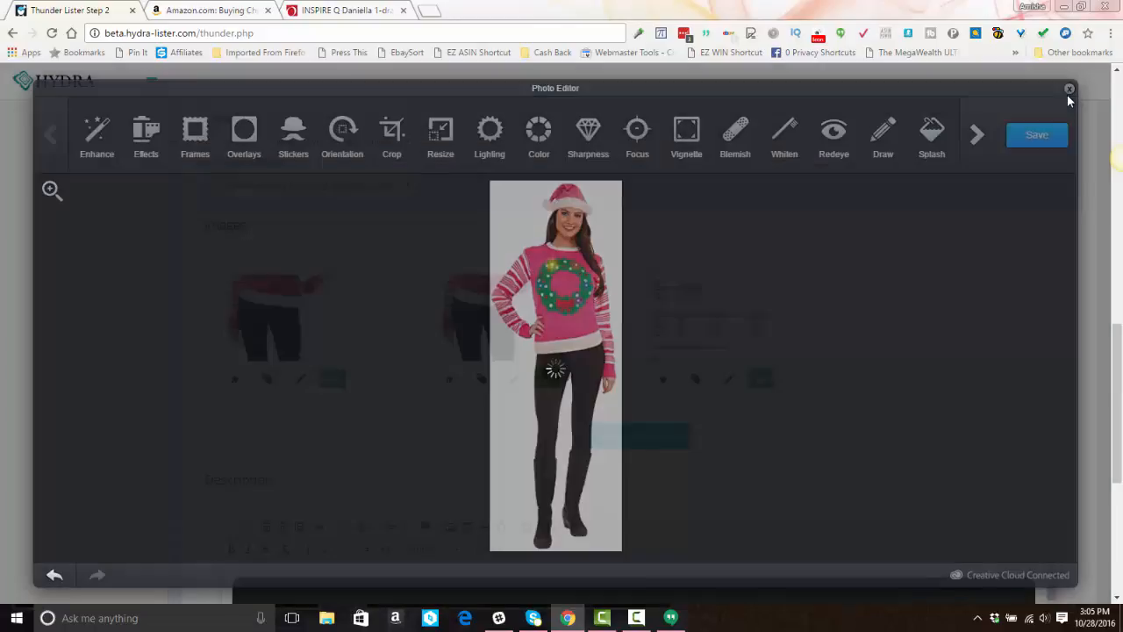
left_click(1068, 90)
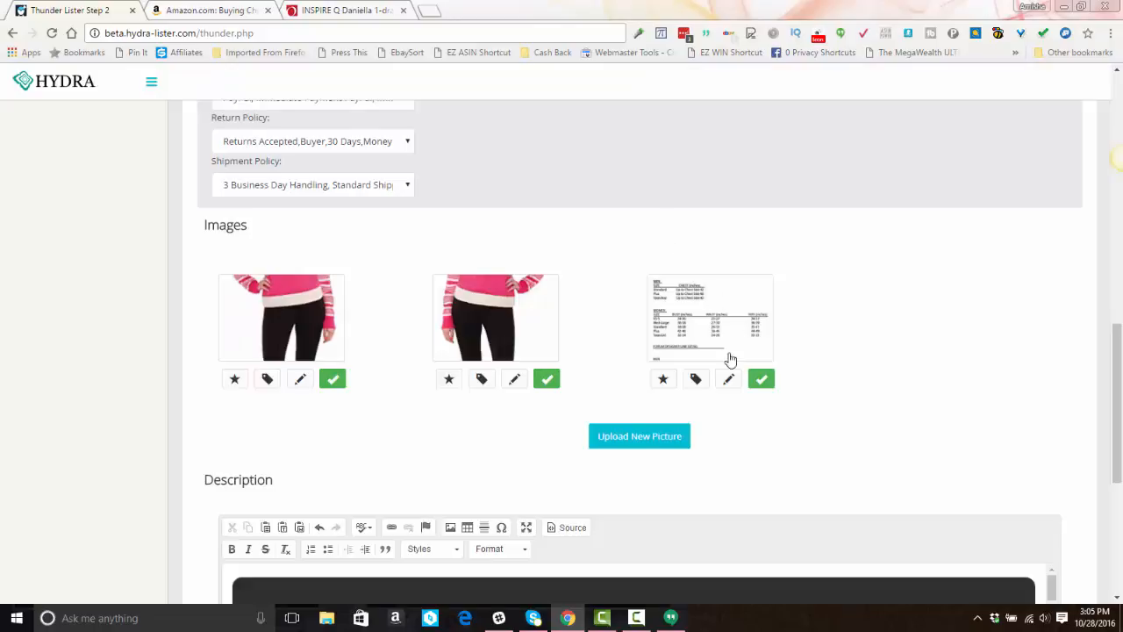
left_click(760, 380)
Review the pink sweater's description, including its features and shipping terms, and submit the item for listing.
scroll(610, 282, "down", 4)
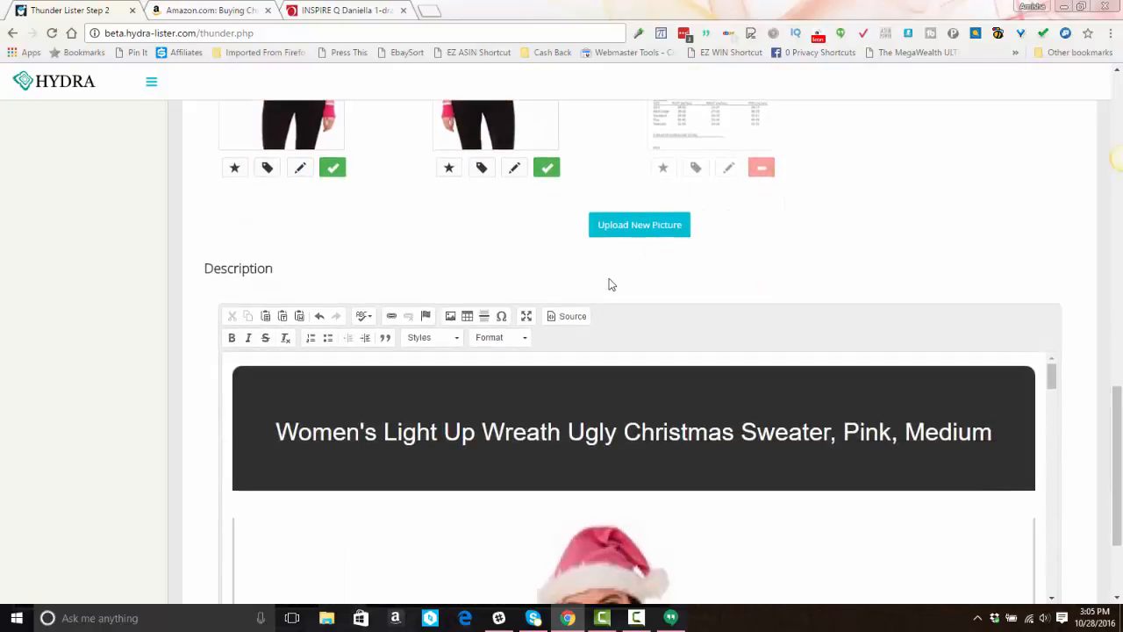
scroll(608, 277, "down", 8)
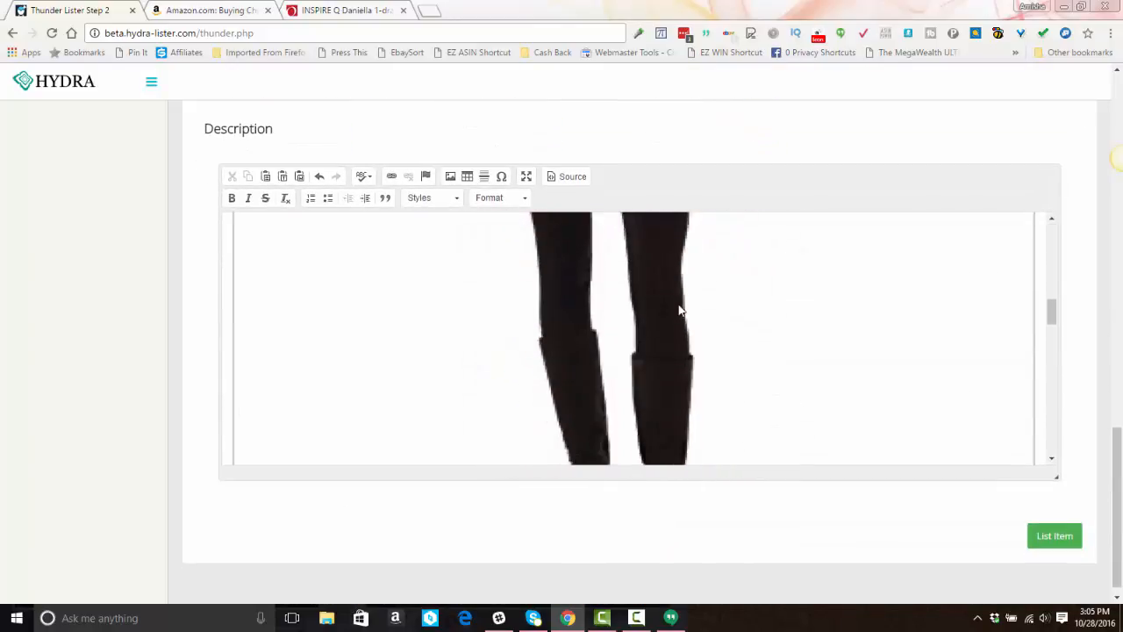
scroll(678, 307, "down", 8)
scroll(675, 305, "up", 2)
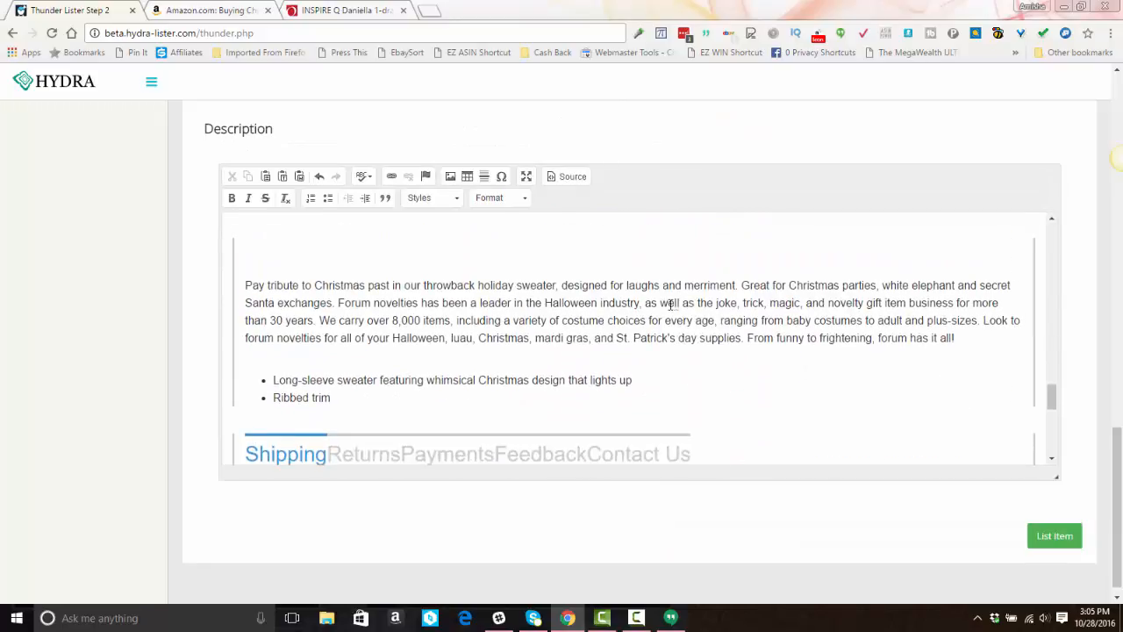
scroll(747, 351, "down", 3)
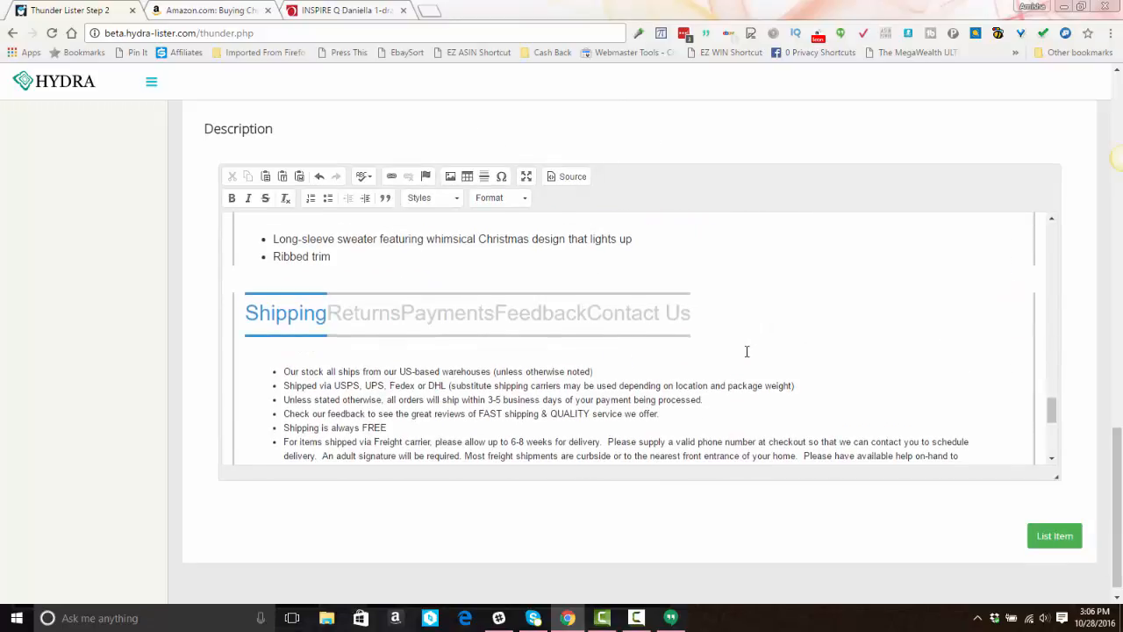
scroll(745, 354, "down", 6)
left_click(1047, 524)
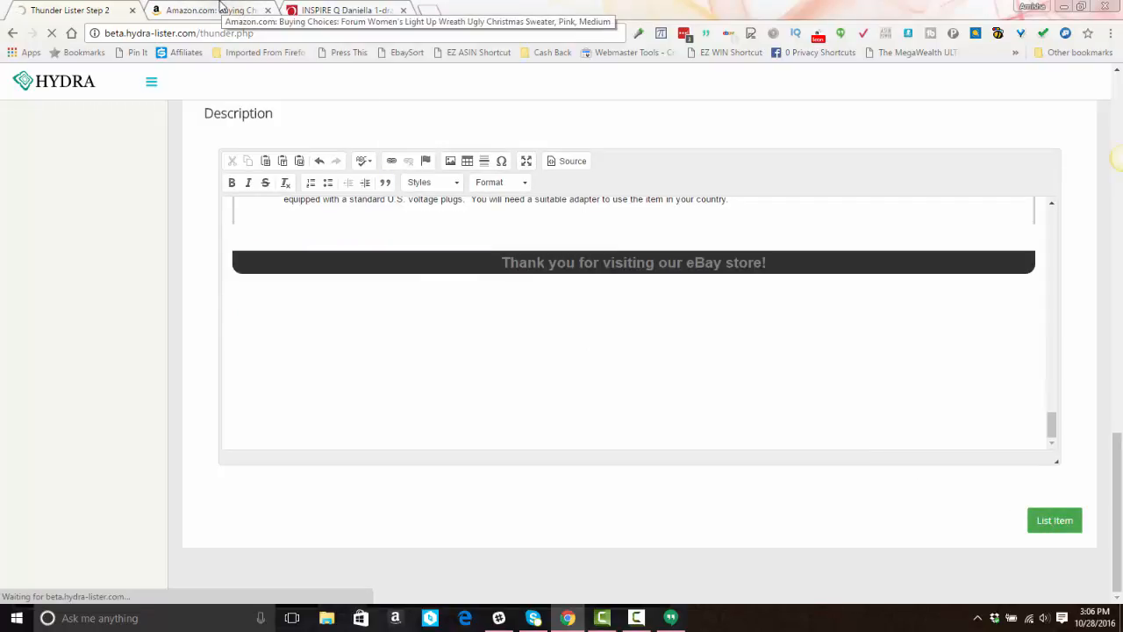
Switch to the Overstock side table page and view its Espresso, Grey and Midnight Black color options.
left_click(334, 11)
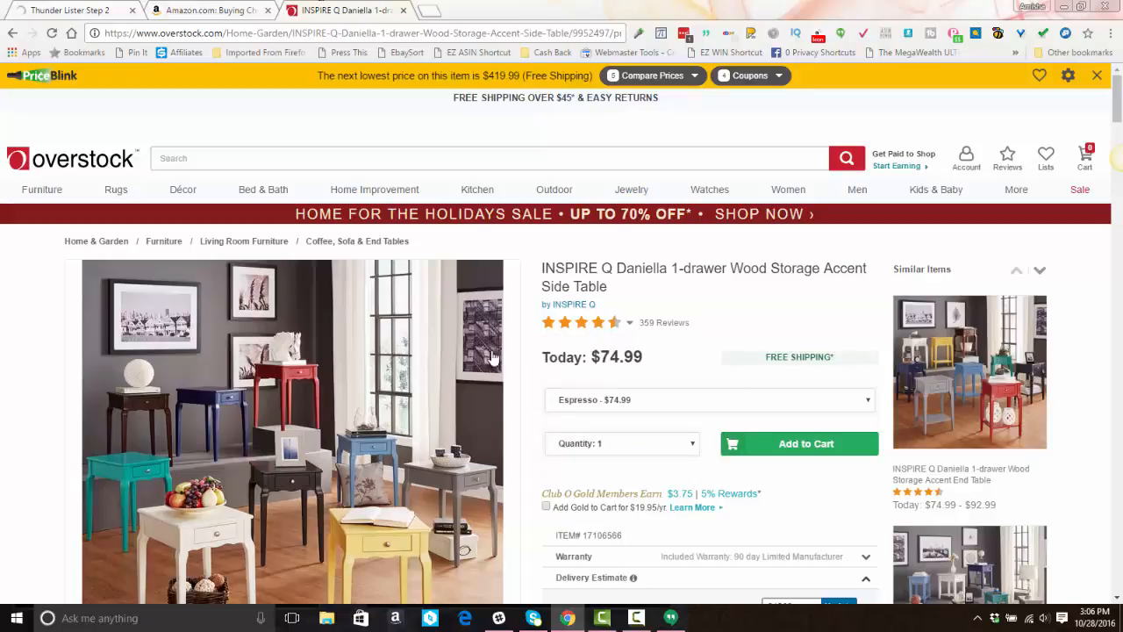
left_click(591, 406)
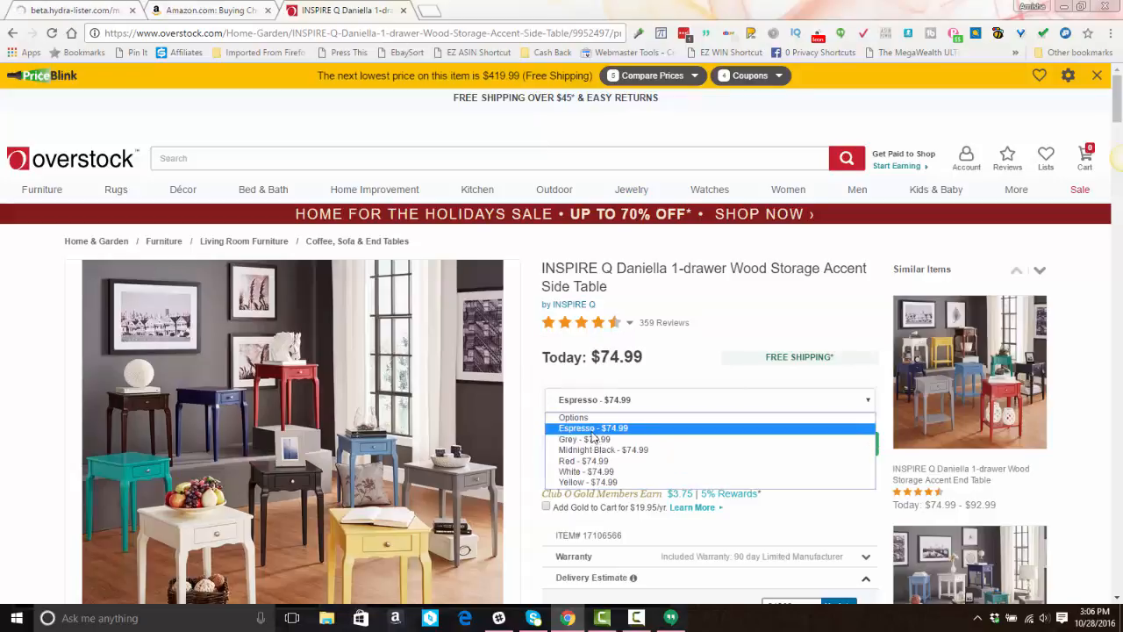
left_click(592, 429)
left_click(599, 406)
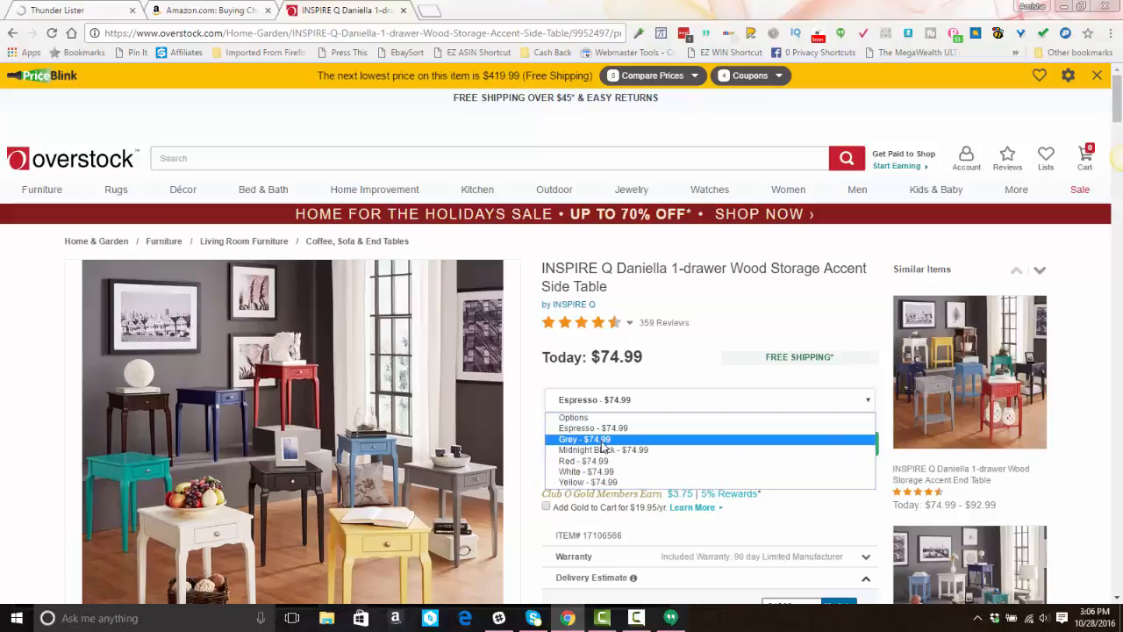
left_click(601, 439)
left_click(607, 402)
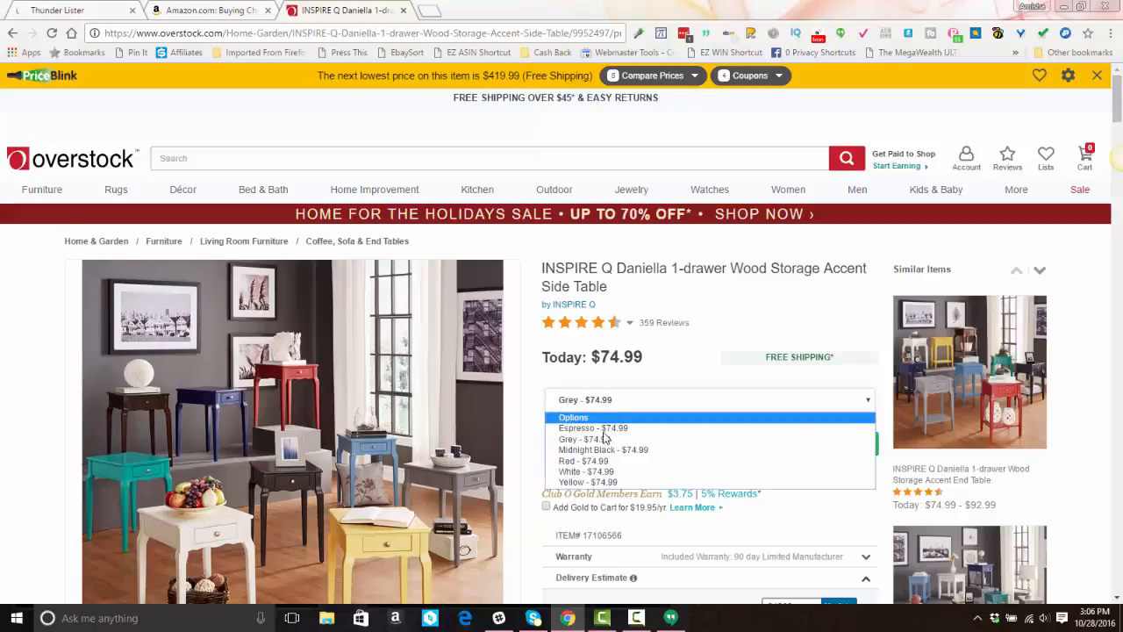
left_click(603, 447)
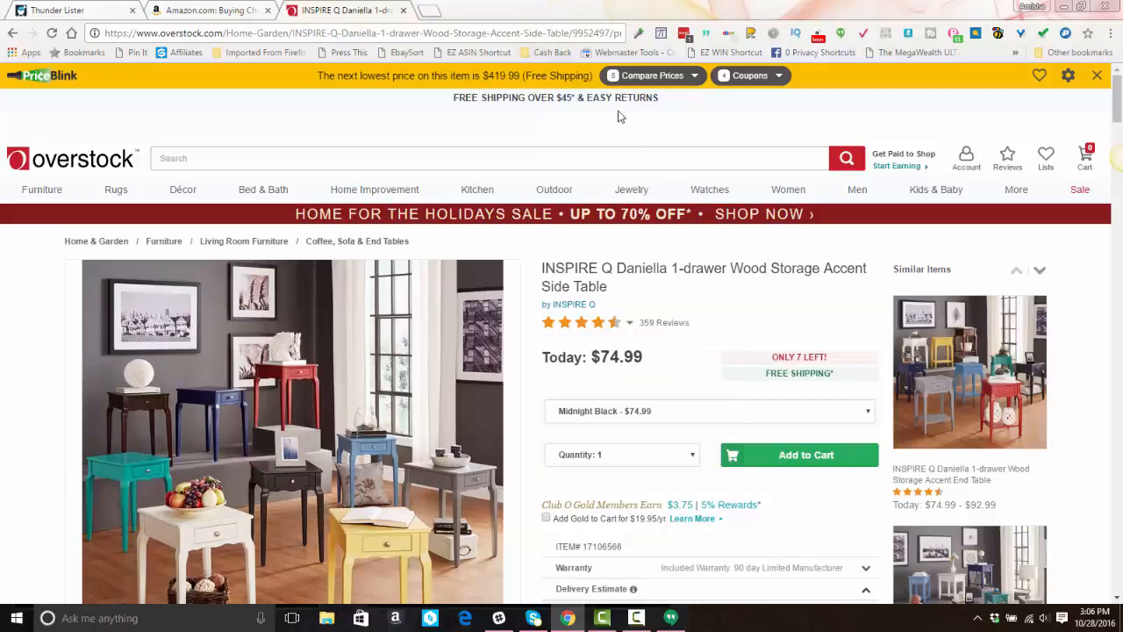
Check the product number in the page address and return the table's color option to Espresso.
double_click(588, 33)
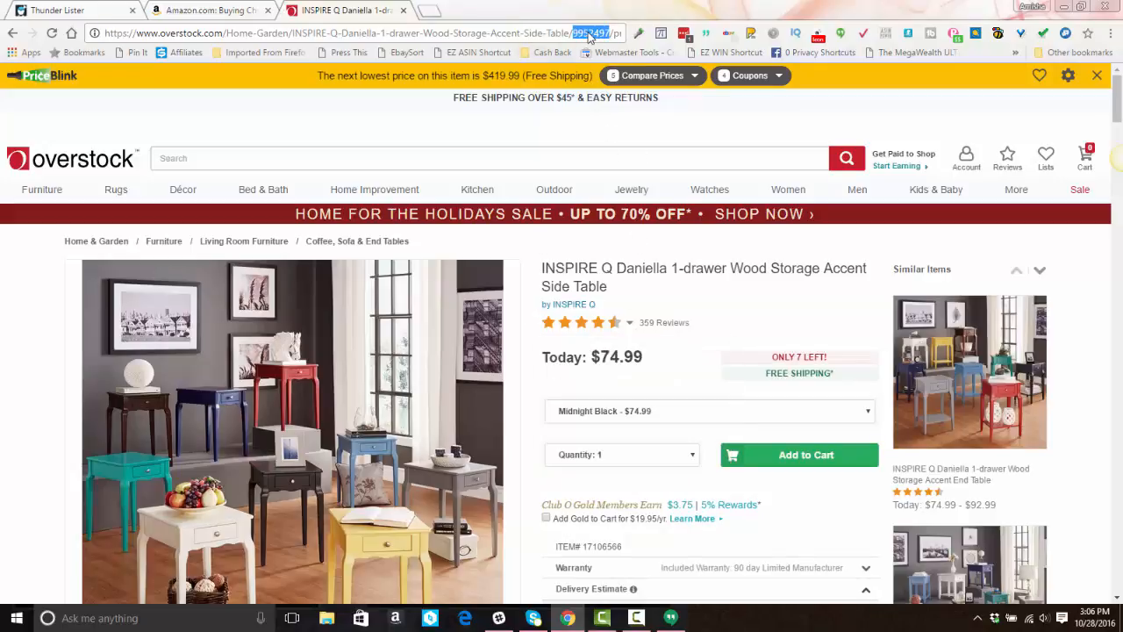
left_click(614, 426)
left_click(611, 439)
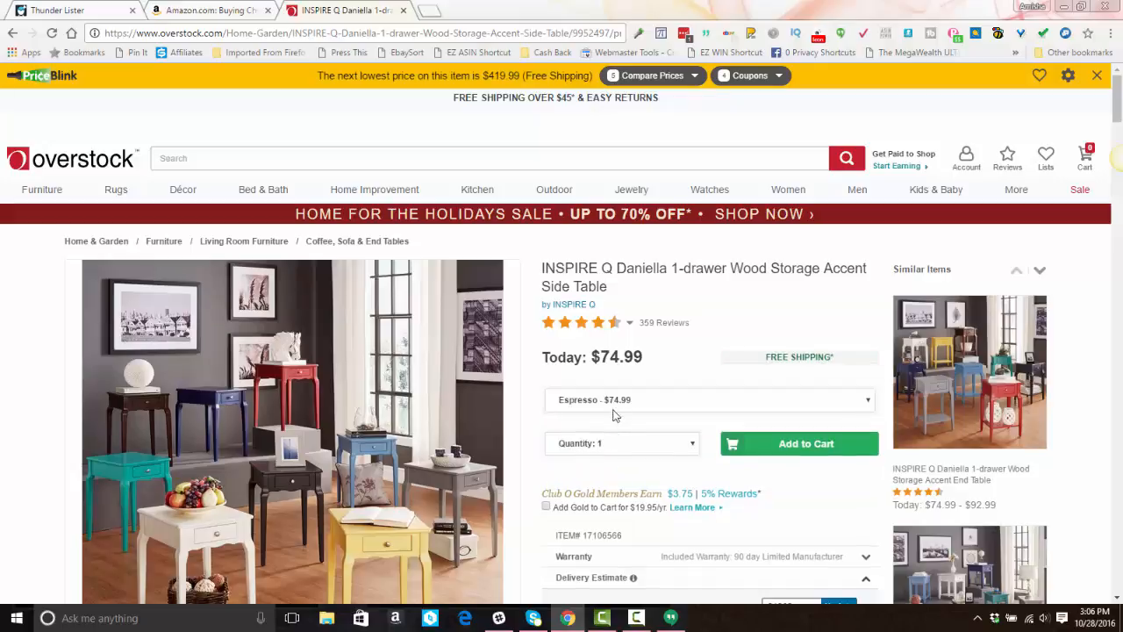
left_click(618, 403)
left_click(614, 429)
Copy the Overstock side table's URL into a new Thunder Lister entry in Hydra, removing everything after product.html.
left_click(410, 33)
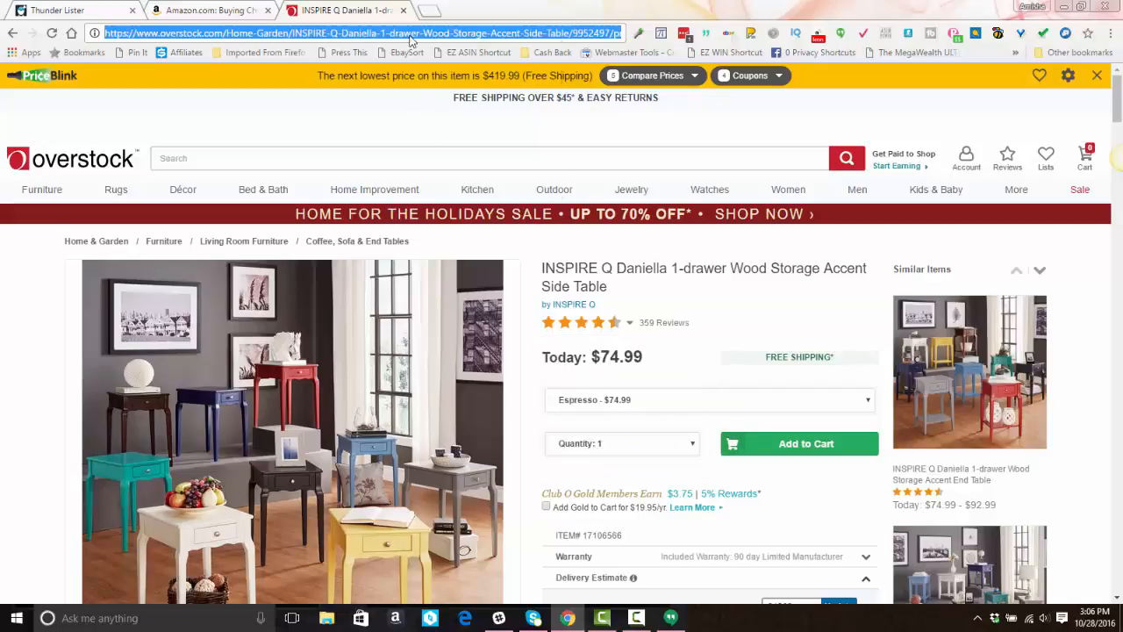
right_click(410, 41)
left_click(429, 83)
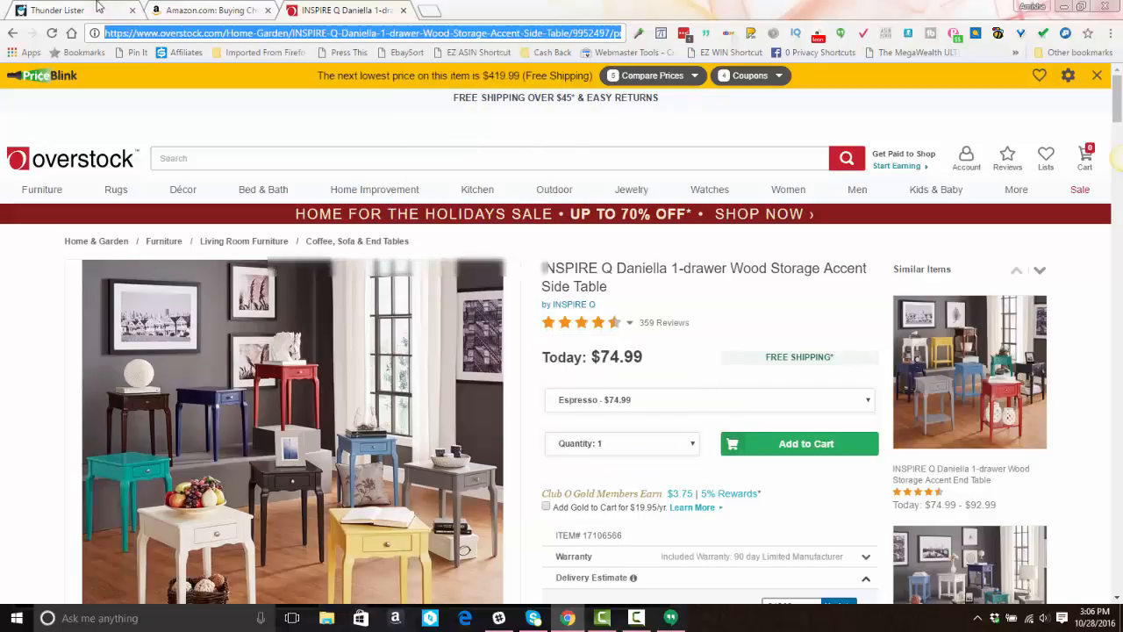
left_click(98, 8)
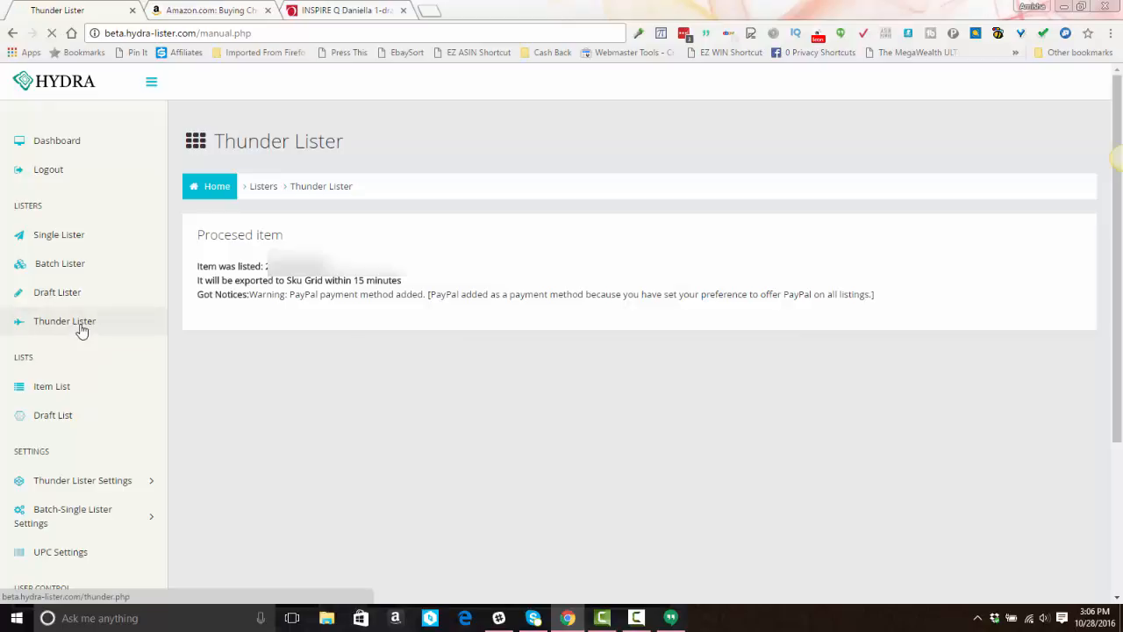
left_click(80, 327)
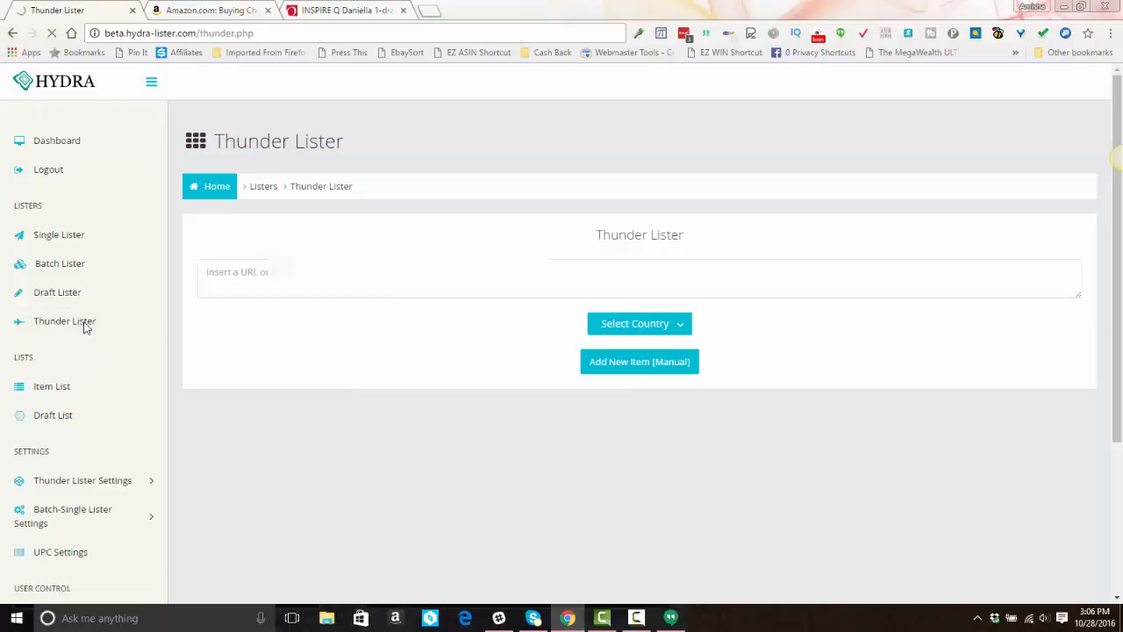
left_click(230, 275)
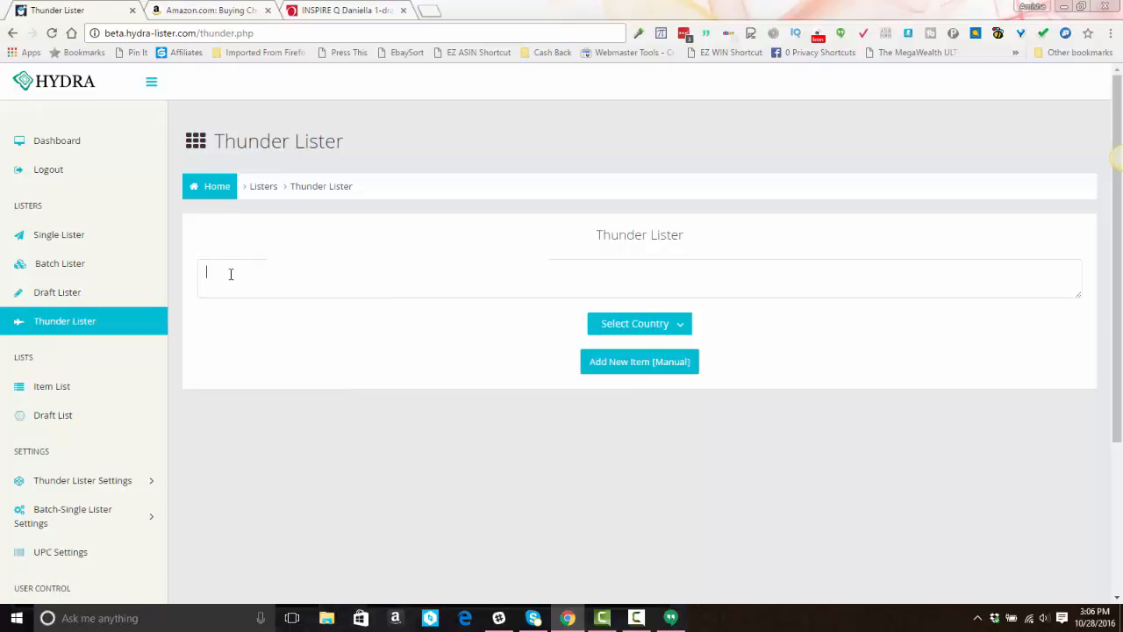
right_click(230, 275)
left_click(262, 355)
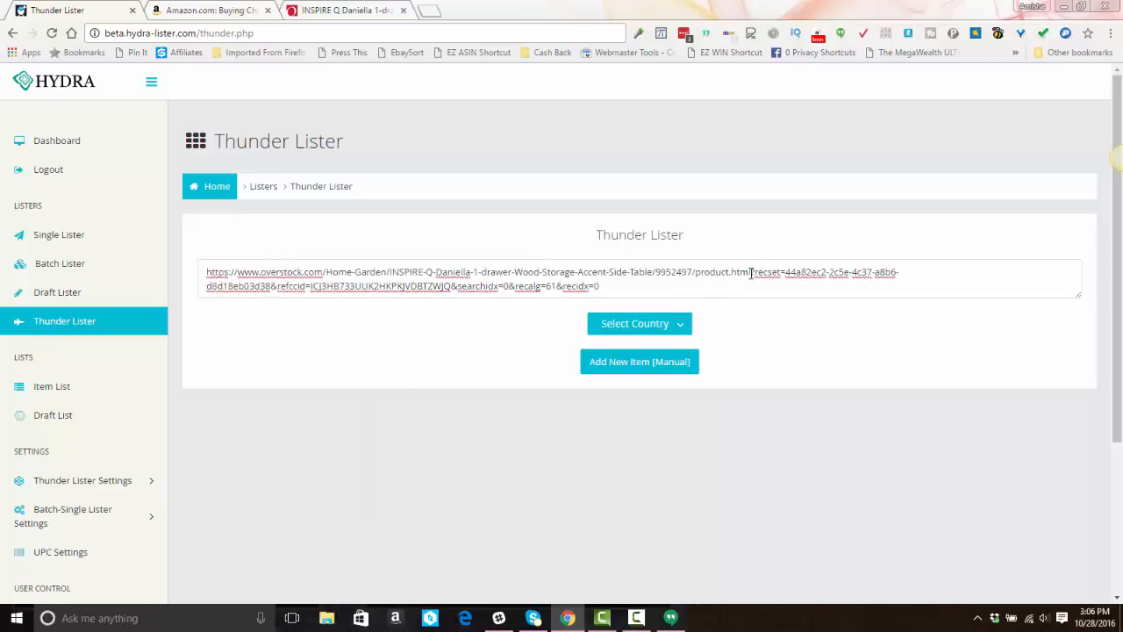
left_click_drag(751, 272, 913, 279)
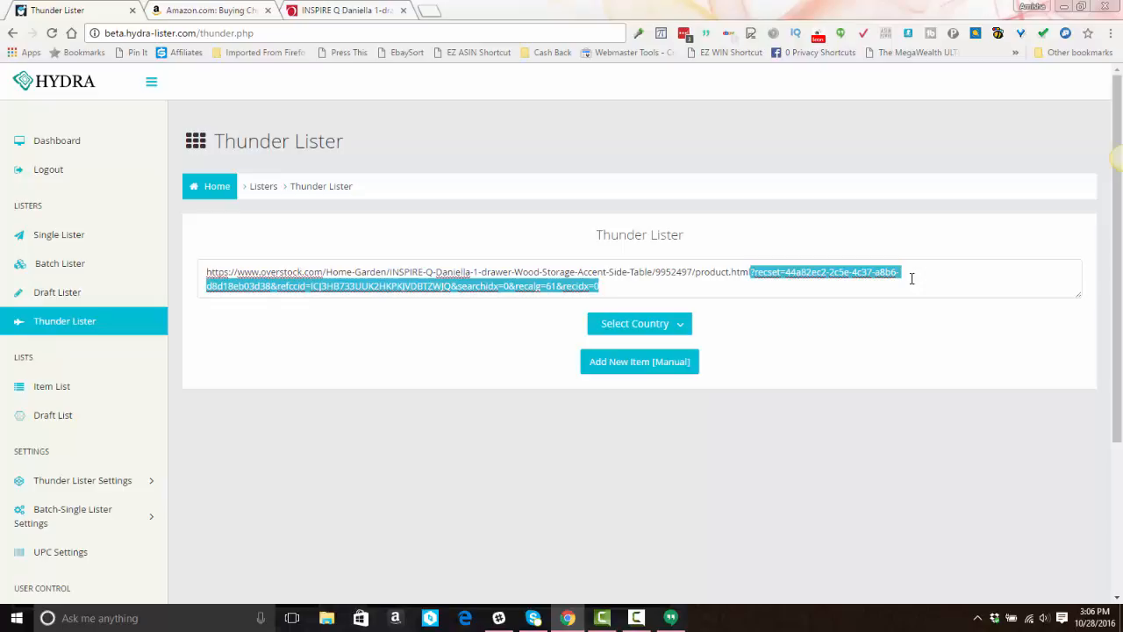
key("BackSpace")
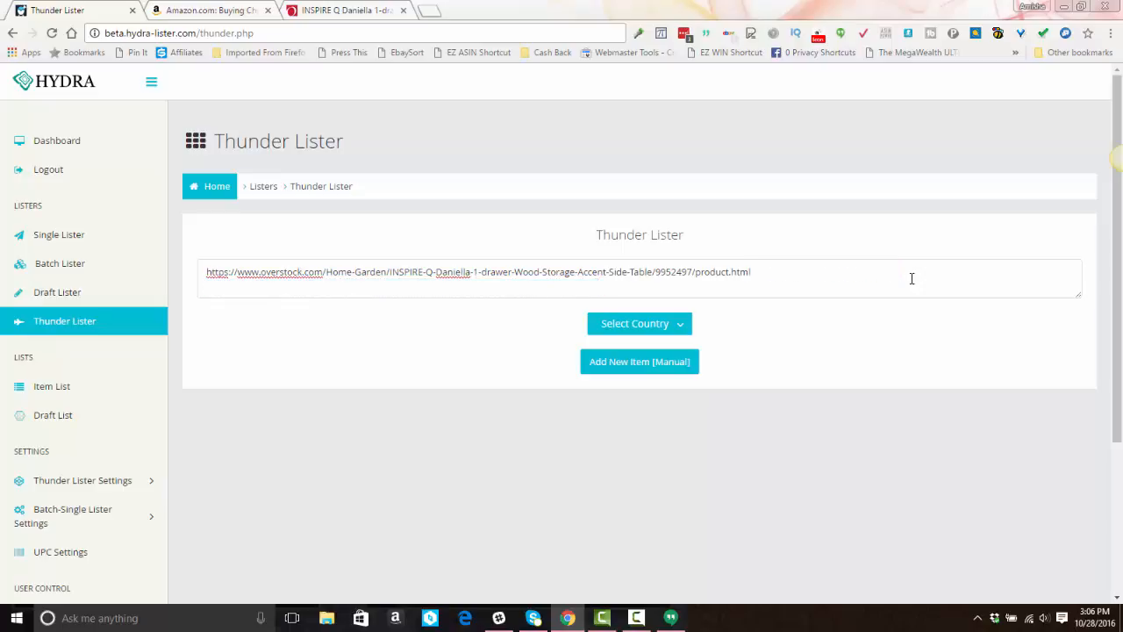
Set the country to US and add the side table as a new manual item.
left_click(652, 327)
left_click(627, 351)
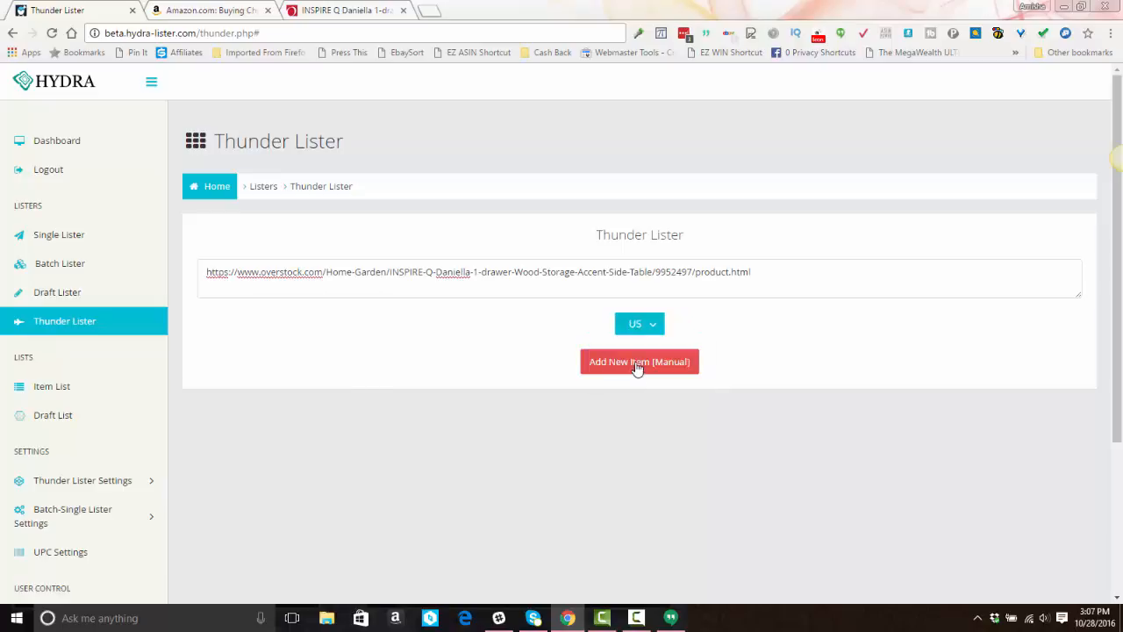
left_click(637, 364)
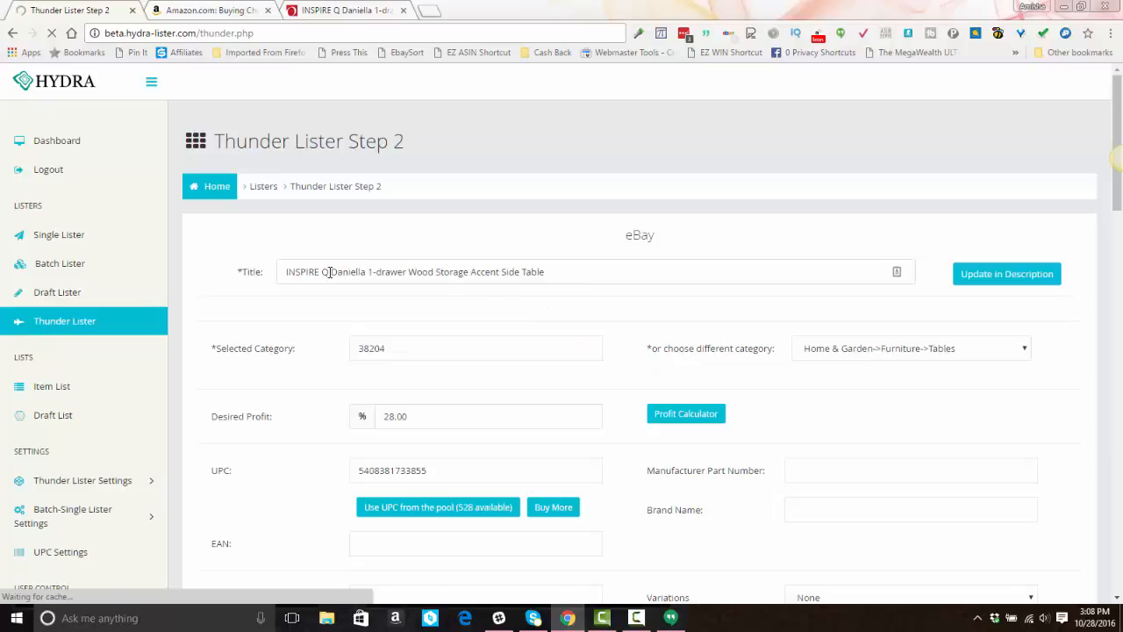
Change the title to "Brown Espresso 1 Drawer Wood Storage Accent Side Table" and update it in the description.
left_click(329, 272)
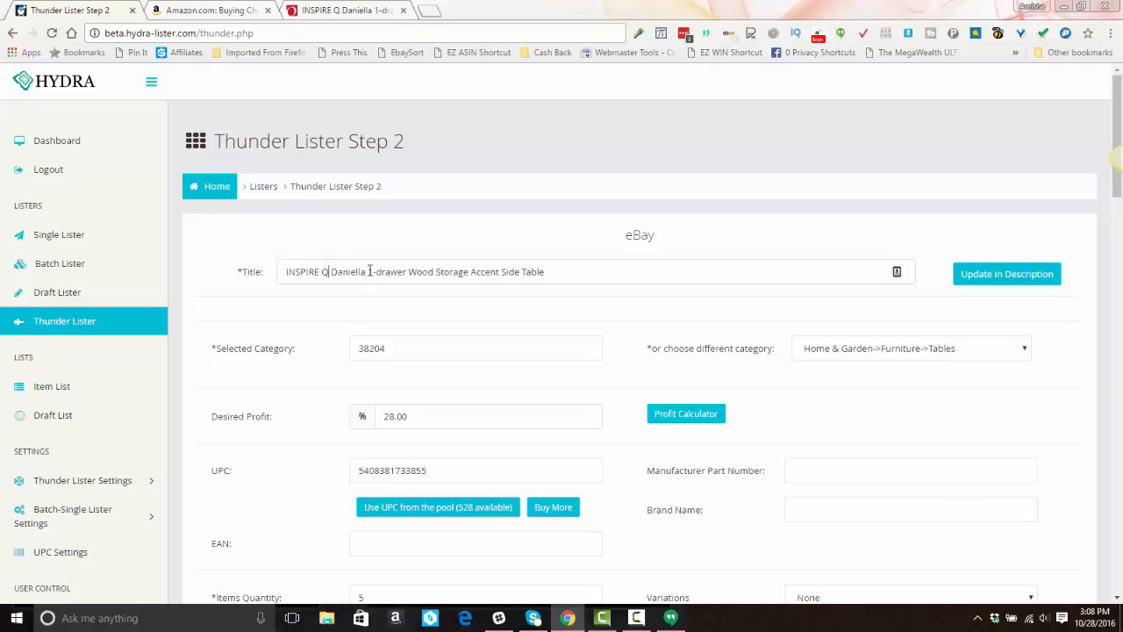
left_click_drag(367, 271, 249, 254)
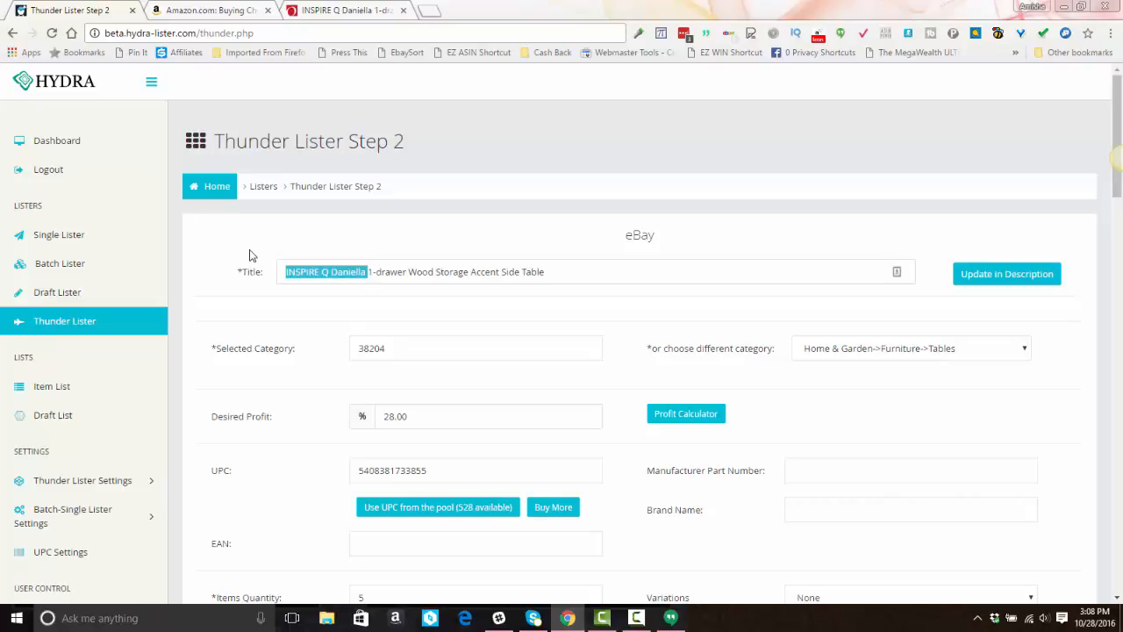
type("Brown E")
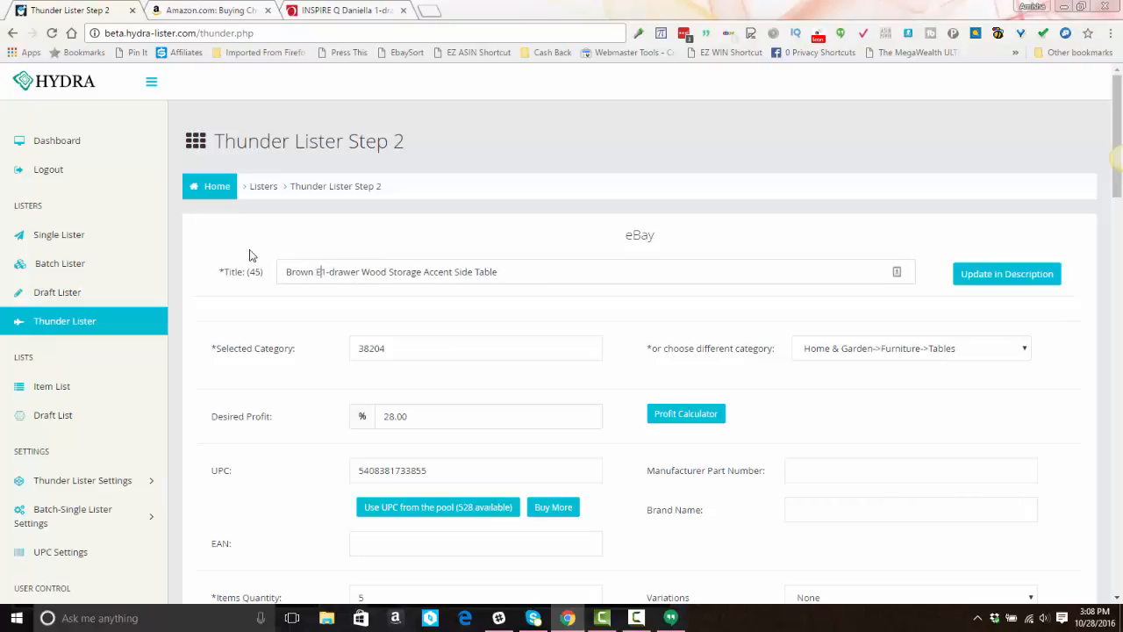
type("spresso 1")
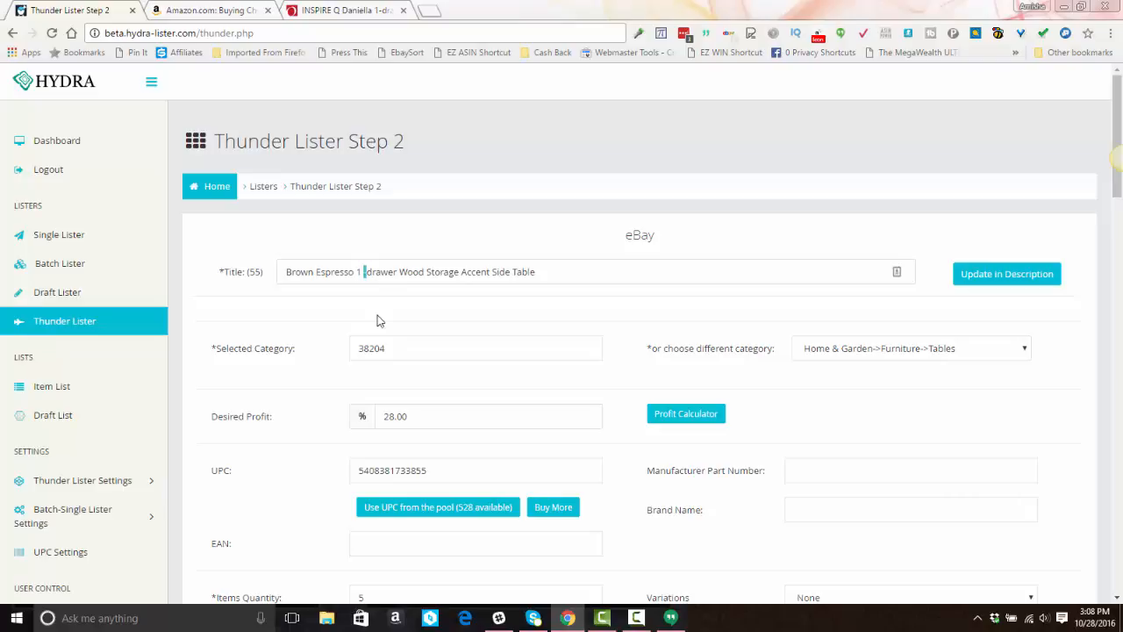
key("Delete")
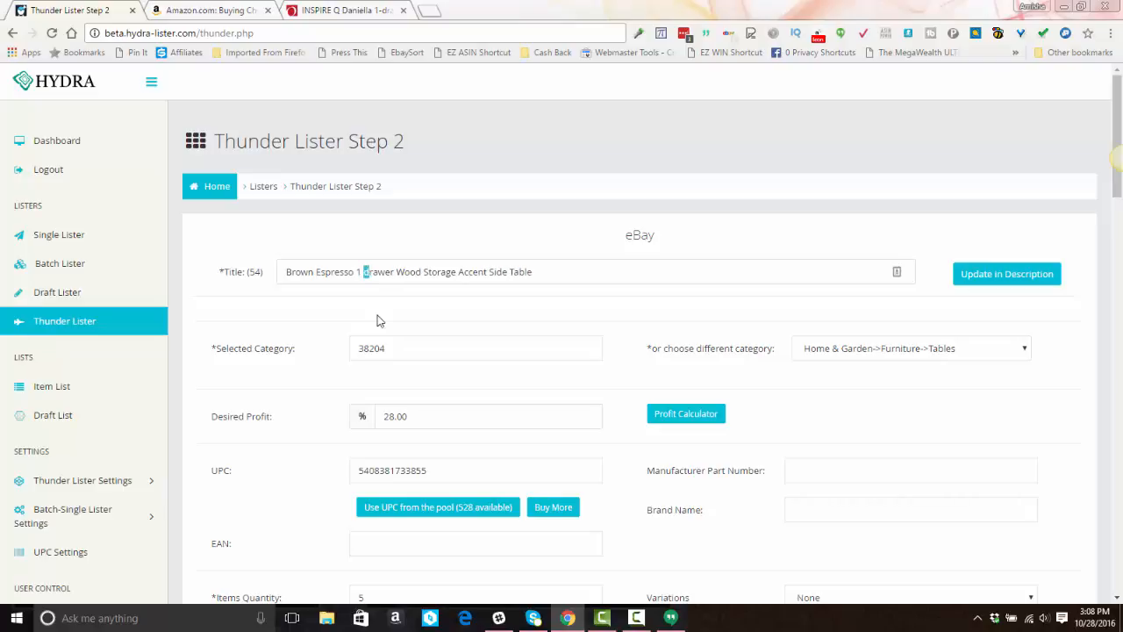
type("D")
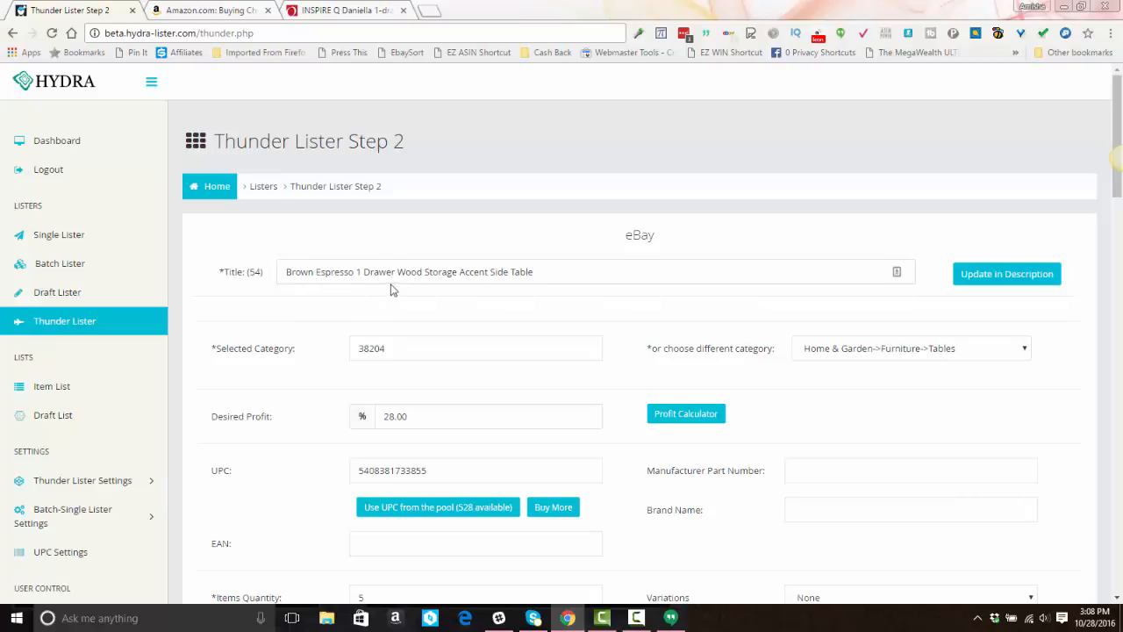
left_click(1005, 275)
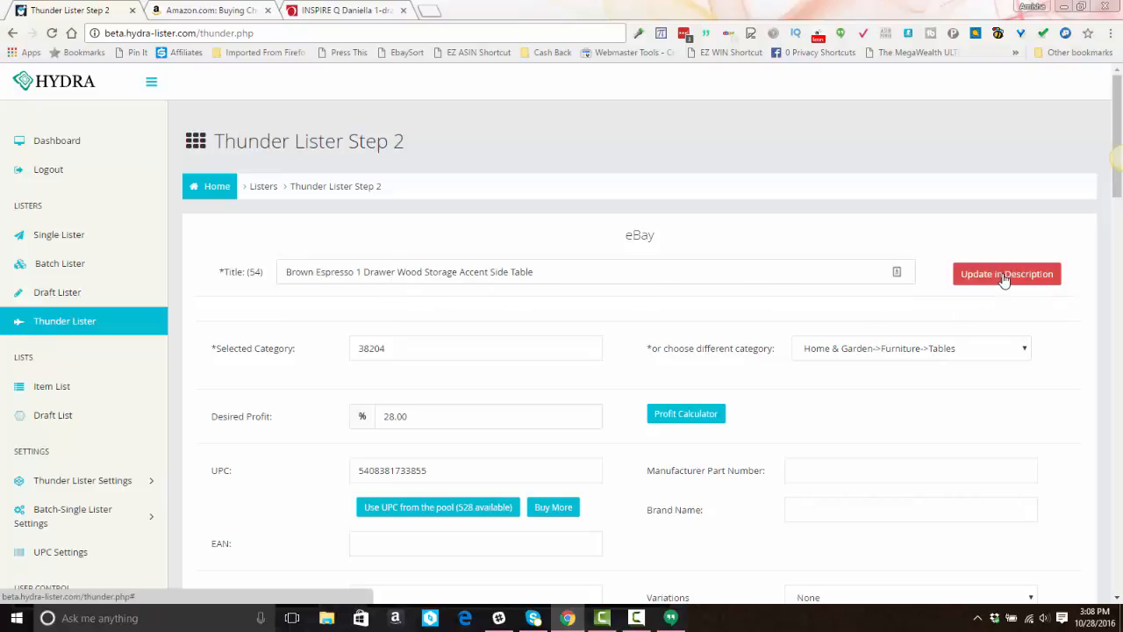
Set the side table listing's variation to Espresso.
scroll(591, 323, "down", 1)
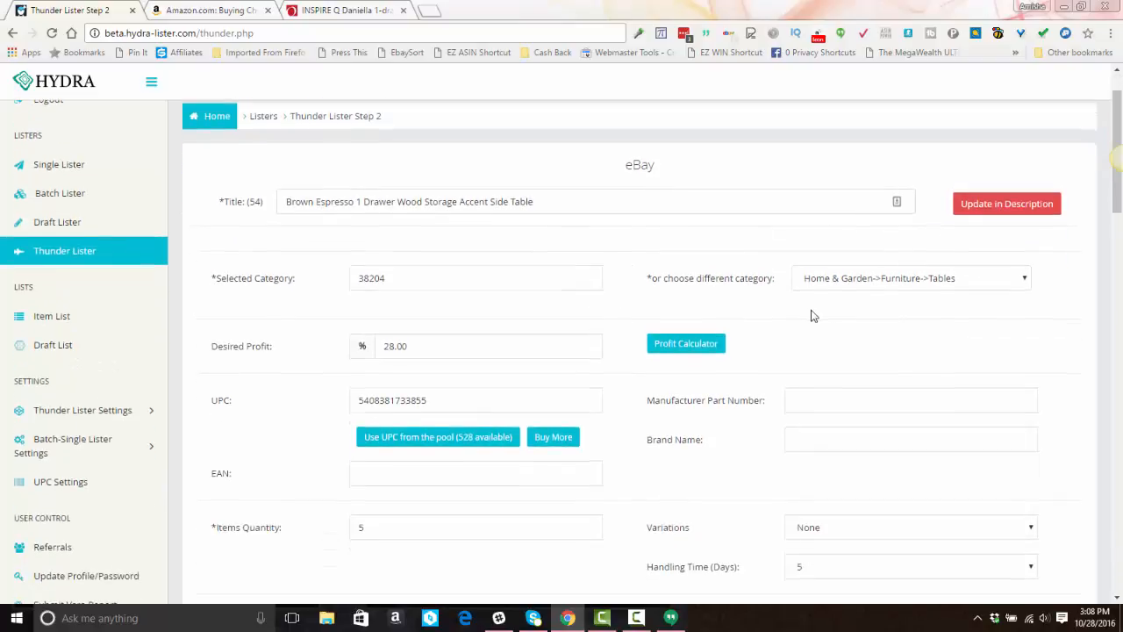
scroll(615, 264, "down", 2)
scroll(430, 243, "down", 1)
scroll(421, 245, "down", 1)
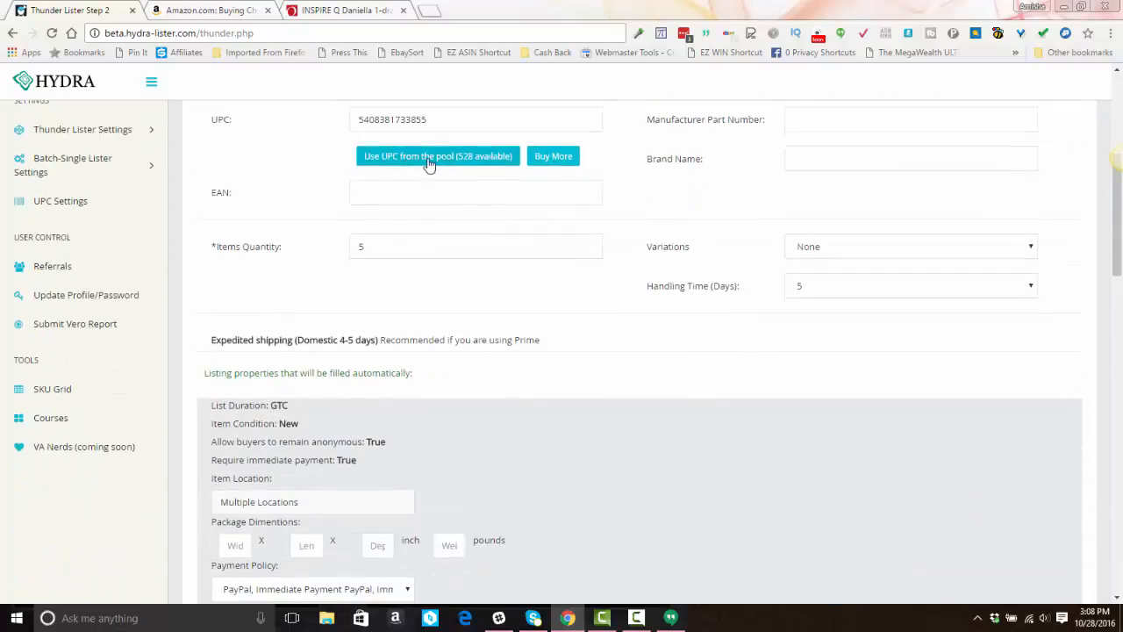
scroll(789, 162, "down", 1)
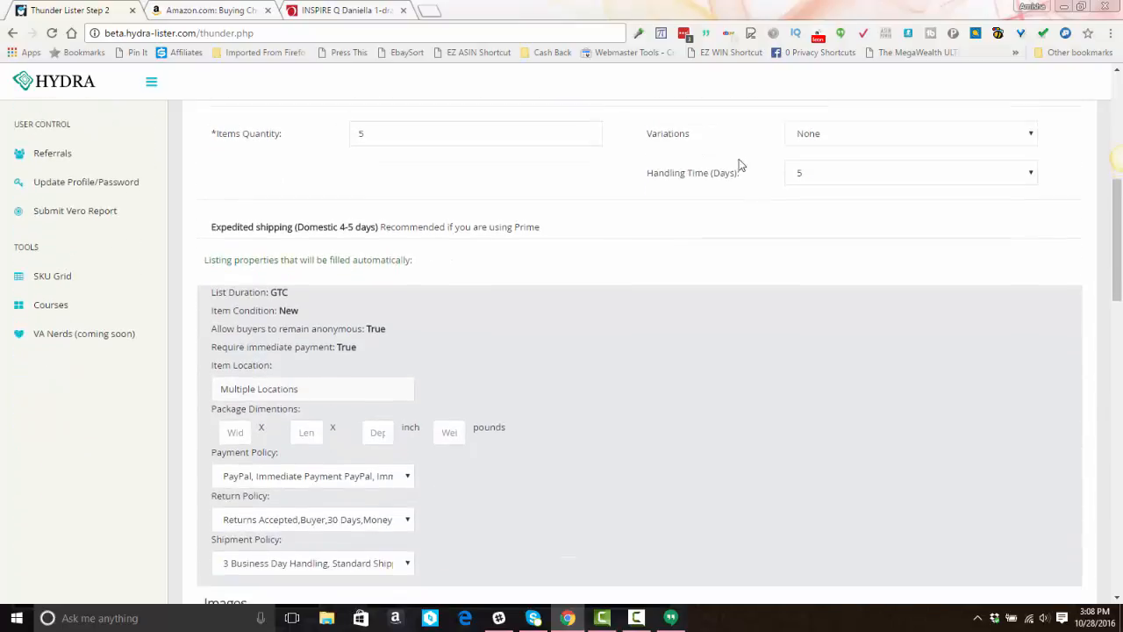
scroll(728, 163, "up", 1)
scroll(754, 201, "down", 1)
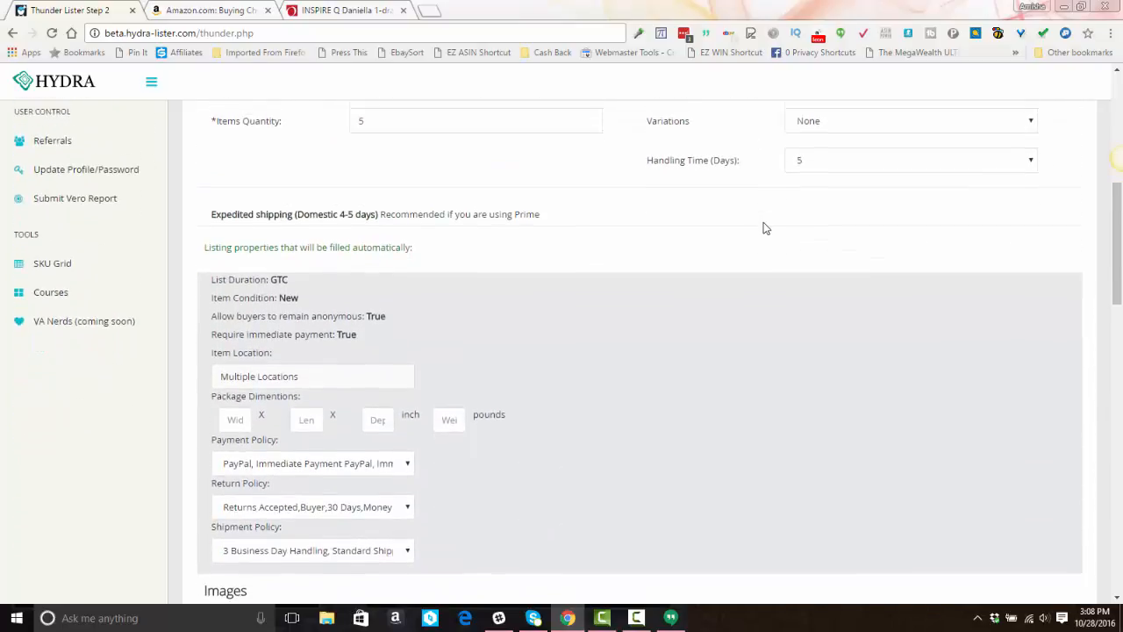
scroll(764, 226, "up", 1)
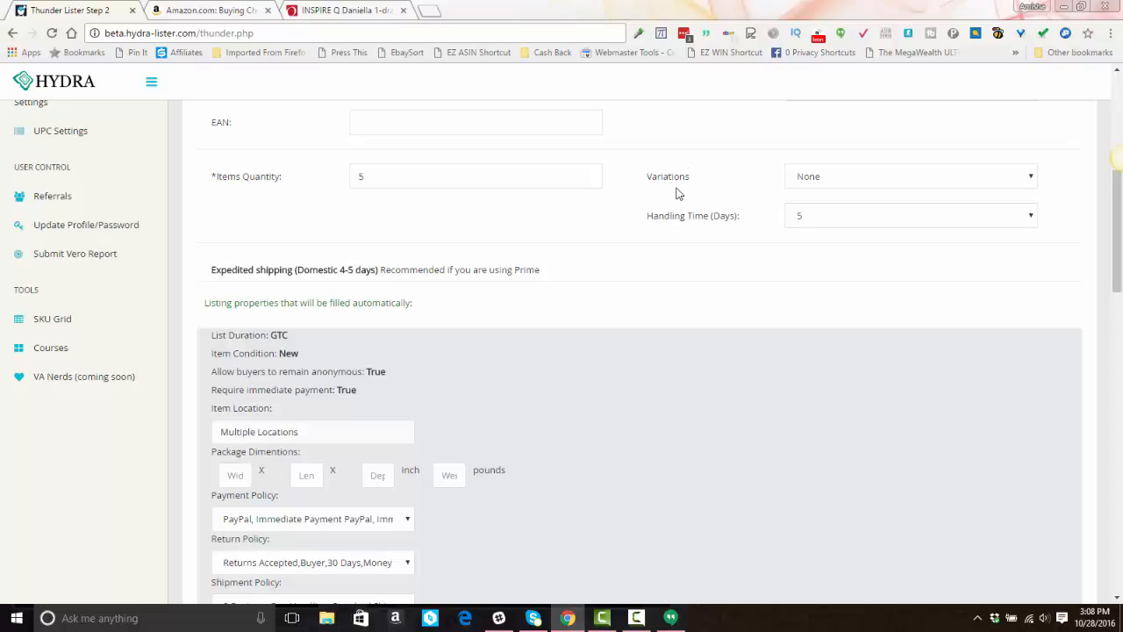
left_click(863, 185)
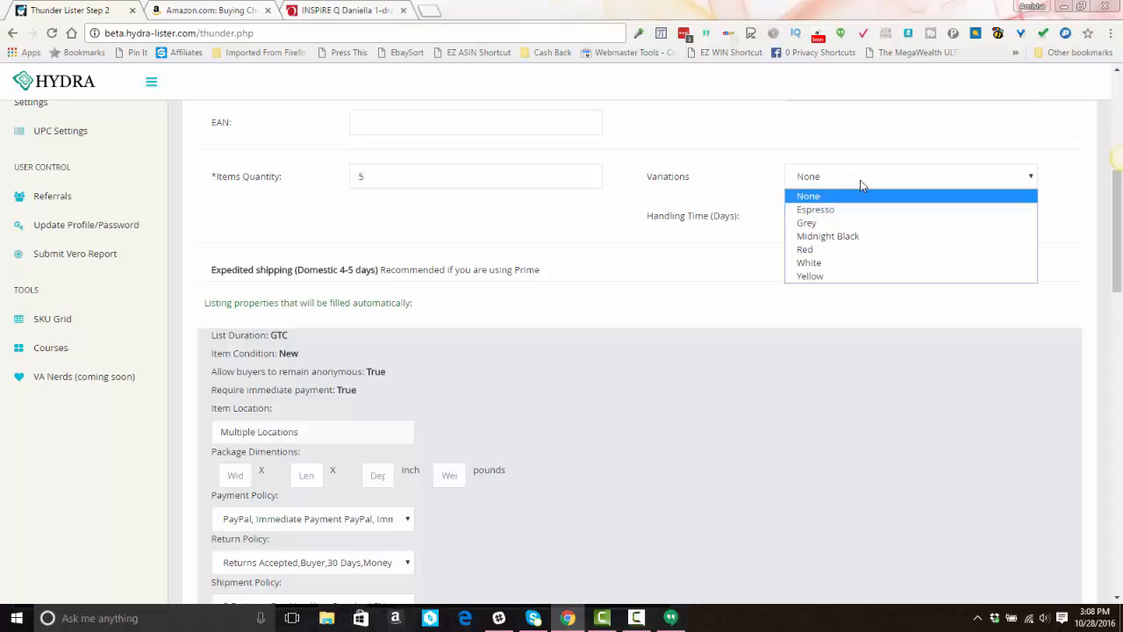
left_click(825, 210)
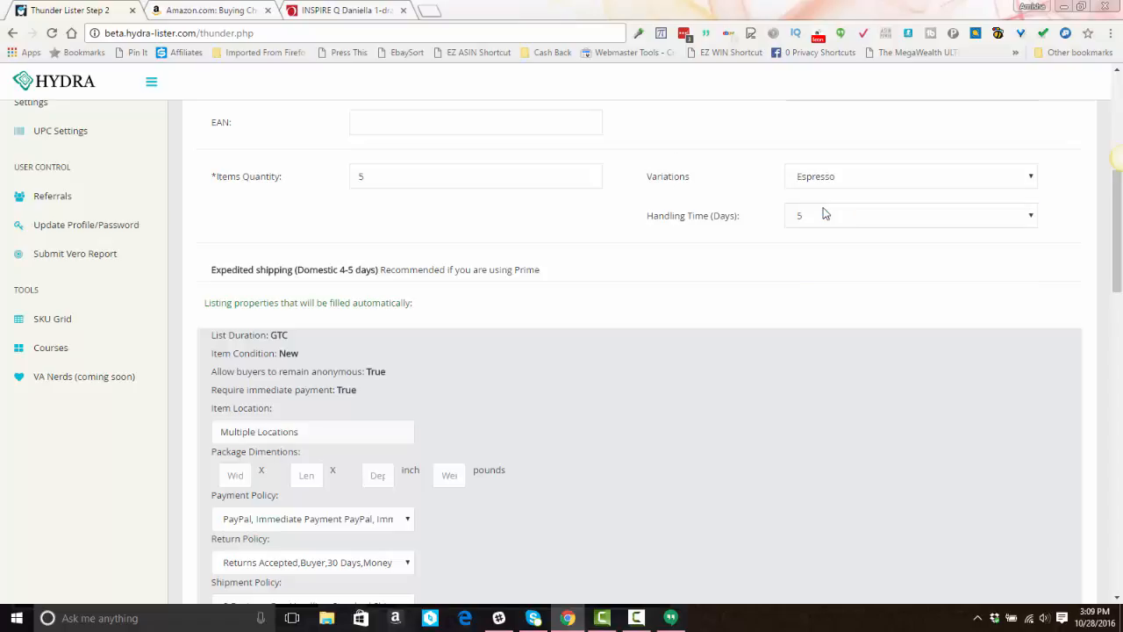
Review the color options on the Overstock product page again, and return to the Thunder Lister form.
left_click(351, 10)
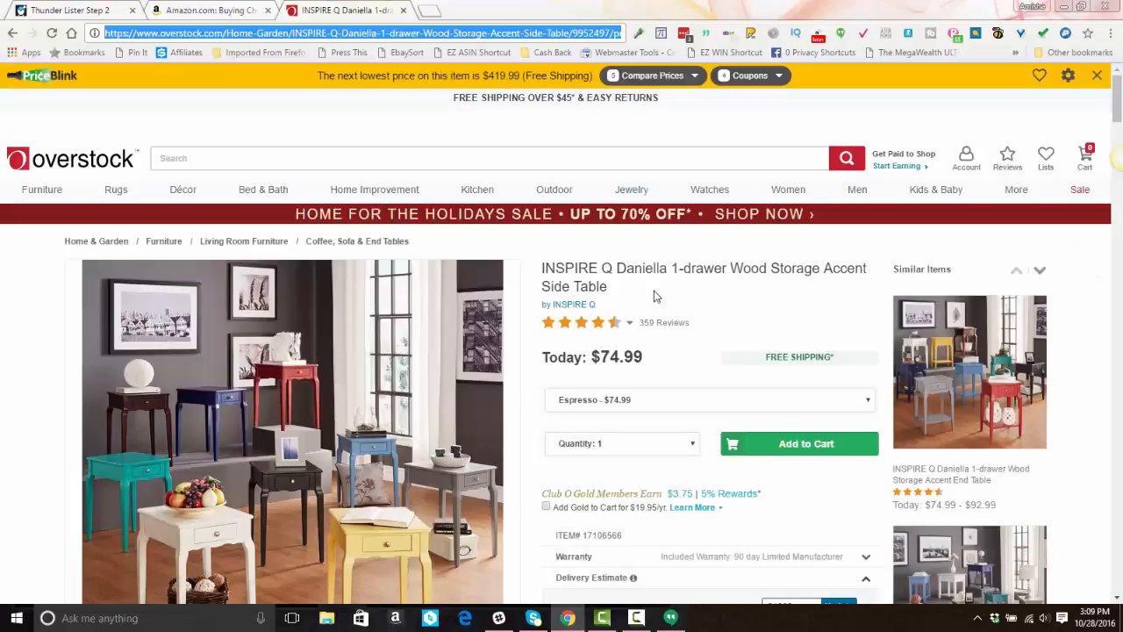
scroll(654, 296, "down", 1)
left_click(619, 331)
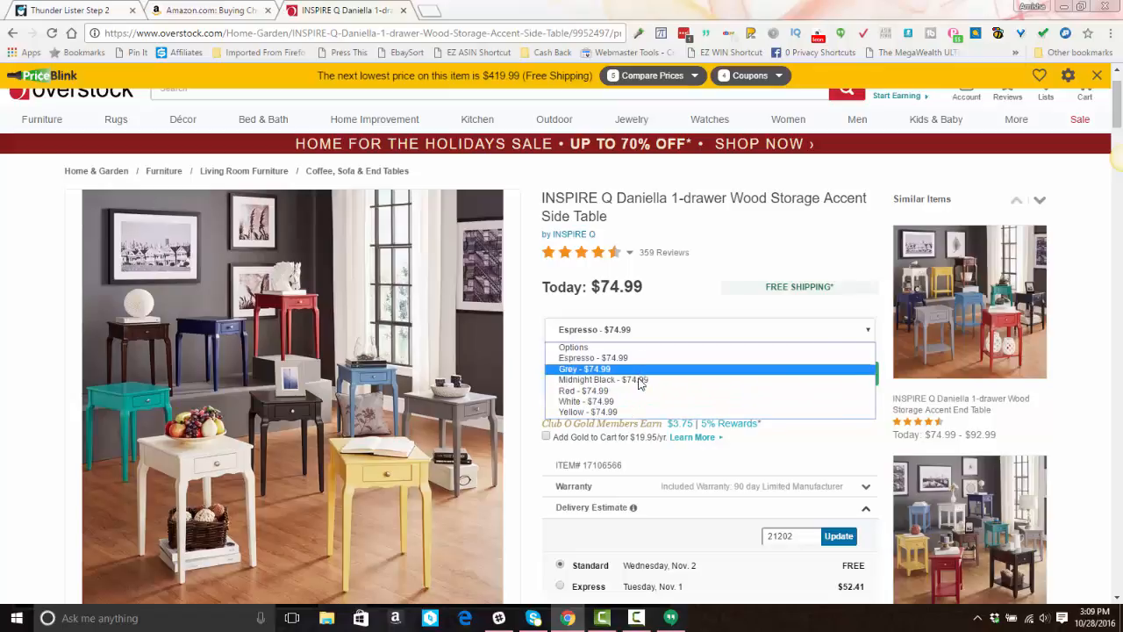
key("Escape")
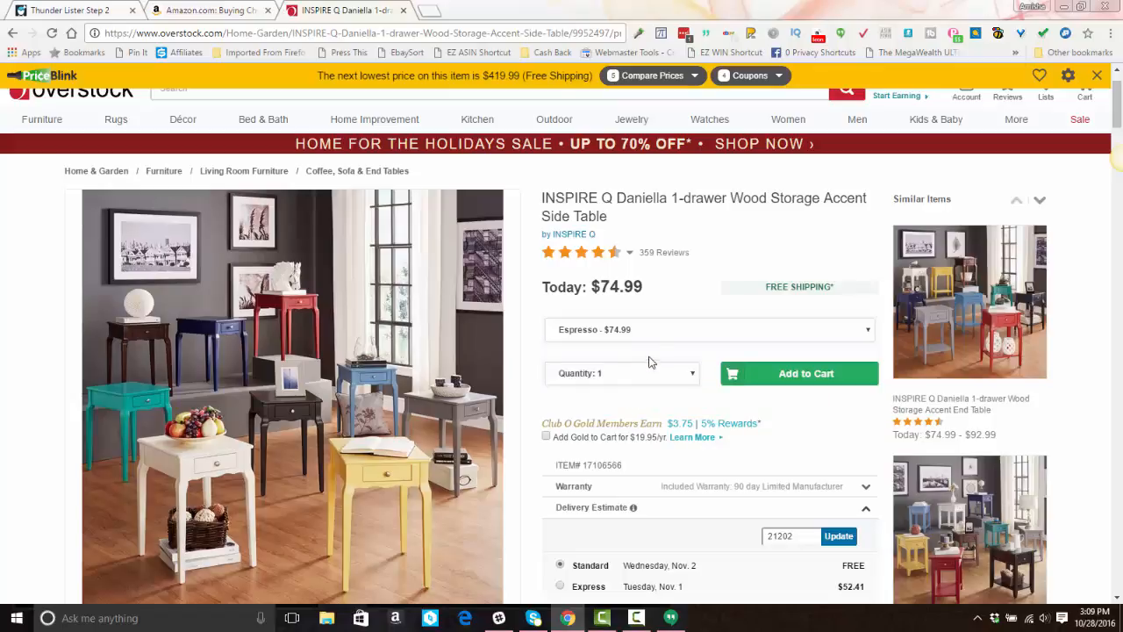
left_click(55, 10)
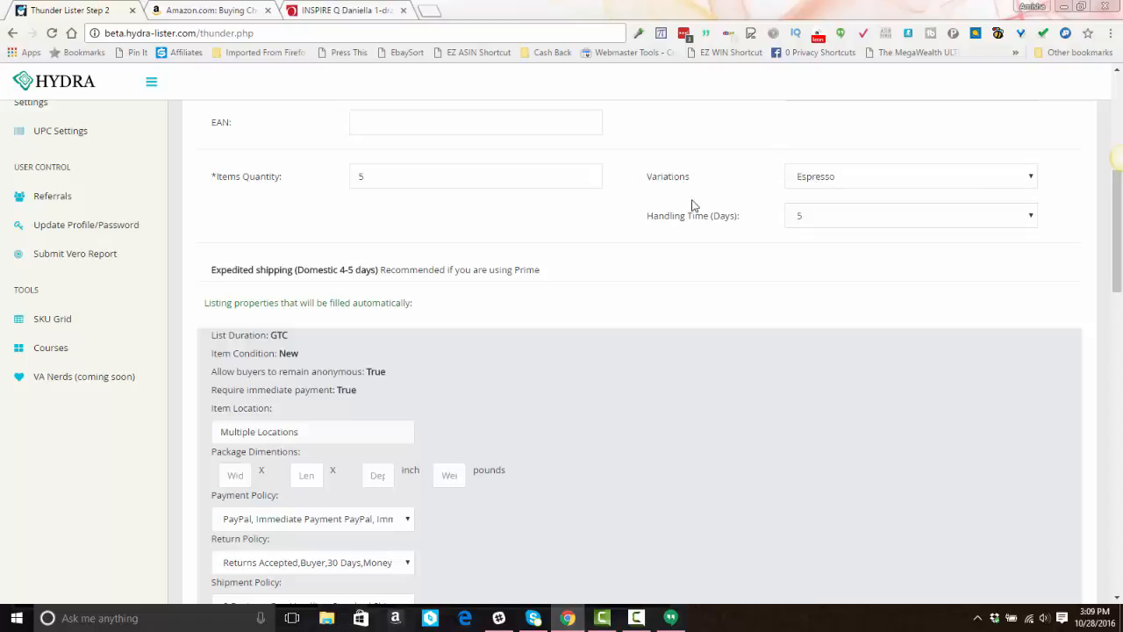
Exclude the group, navy, white, teal, red and yellow table photos from the side table listing's images.
scroll(587, 232, "down", 6)
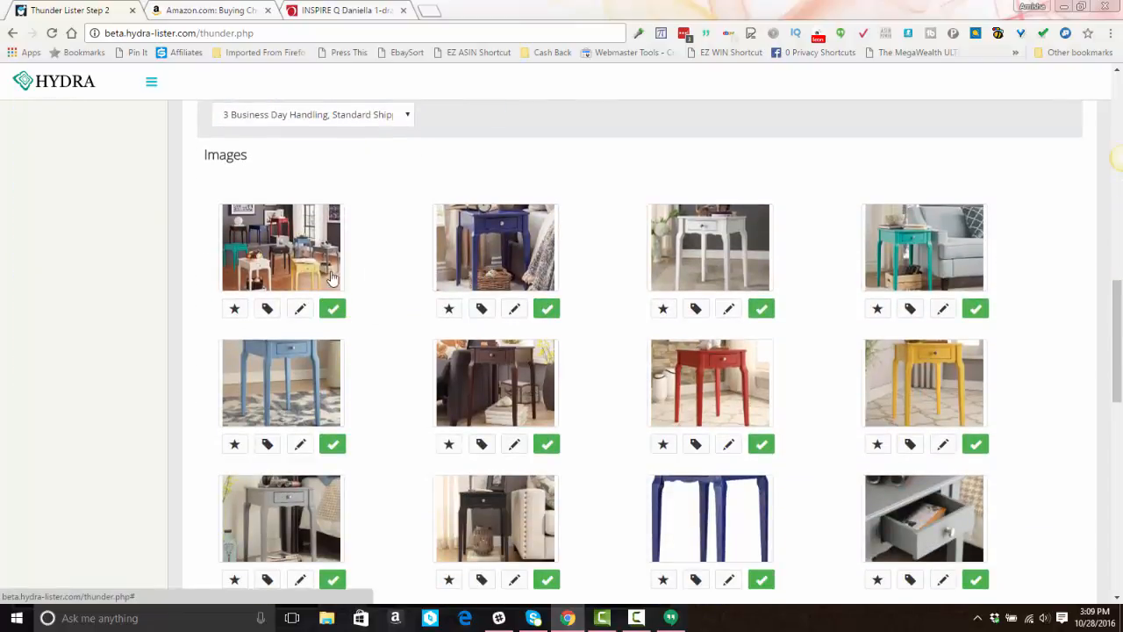
scroll(890, 472, "down", 3)
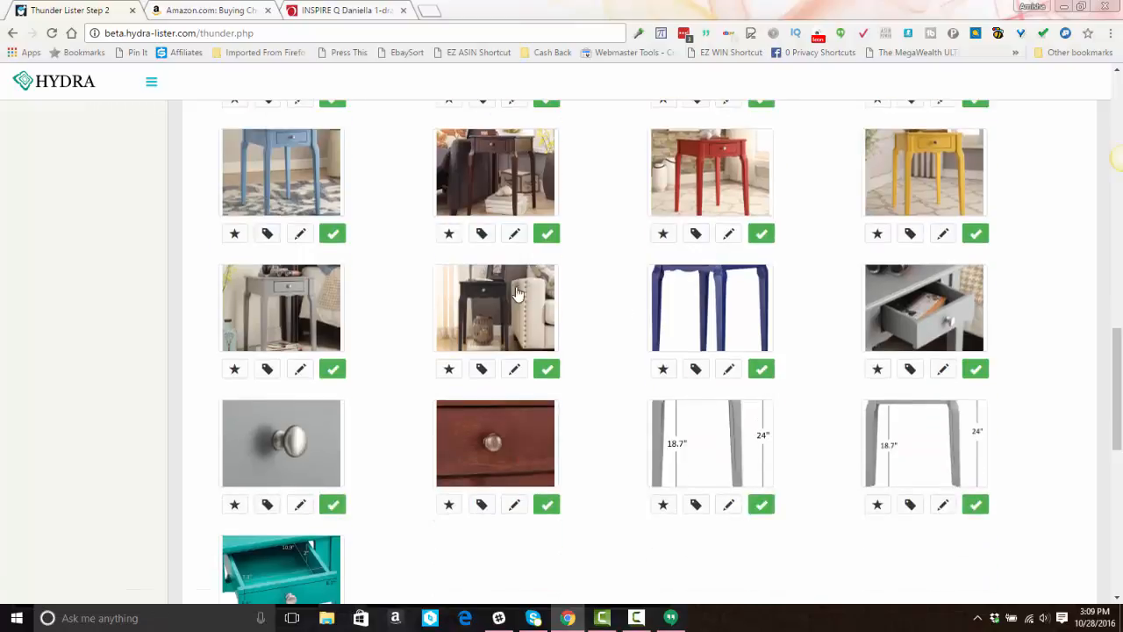
scroll(579, 326, "down", 2)
scroll(579, 325, "up", 6)
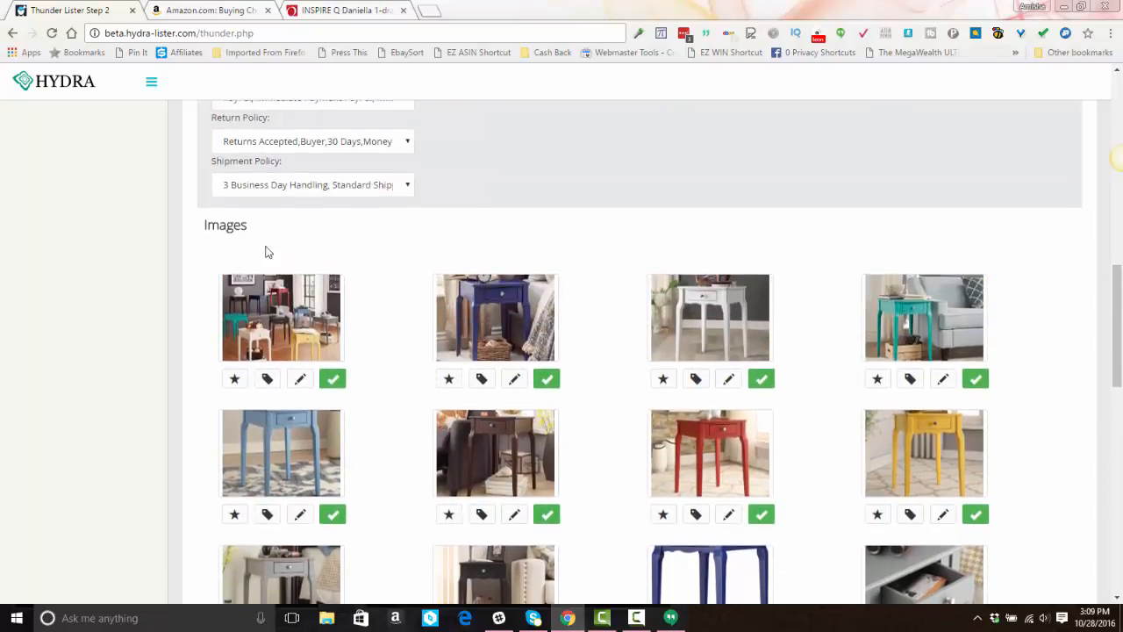
left_click(338, 380)
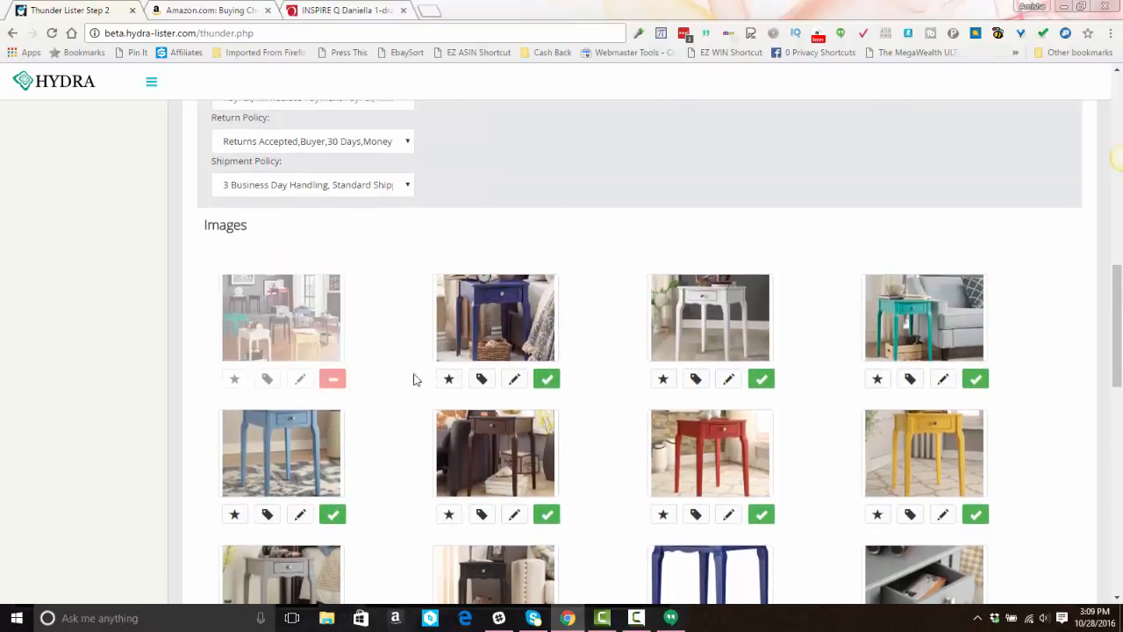
left_click(550, 382)
left_click(760, 380)
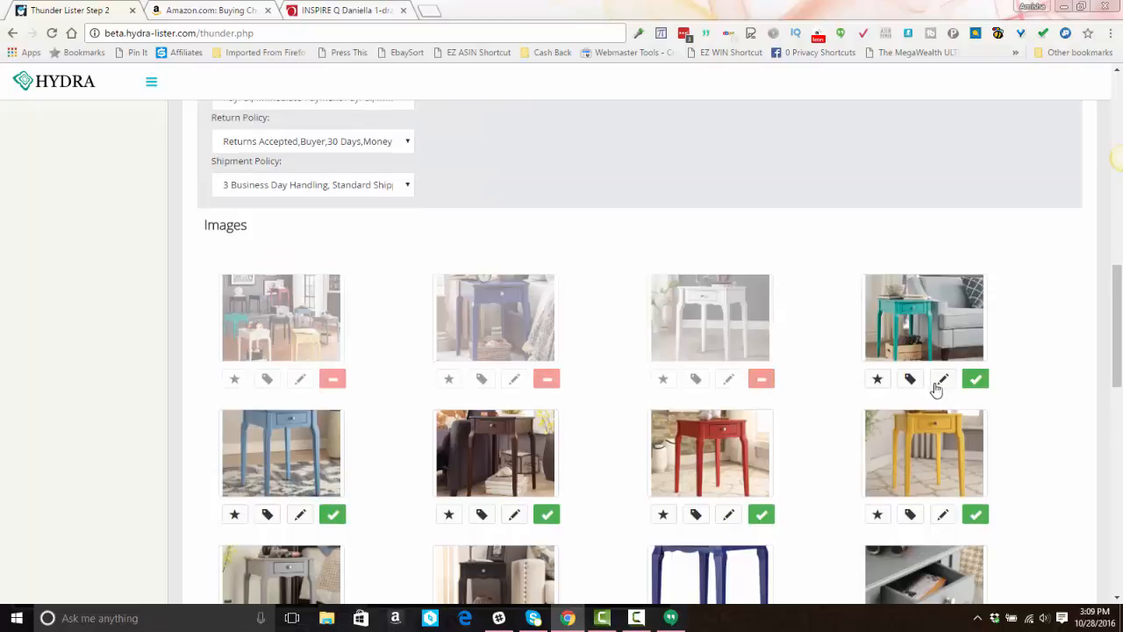
left_click(976, 380)
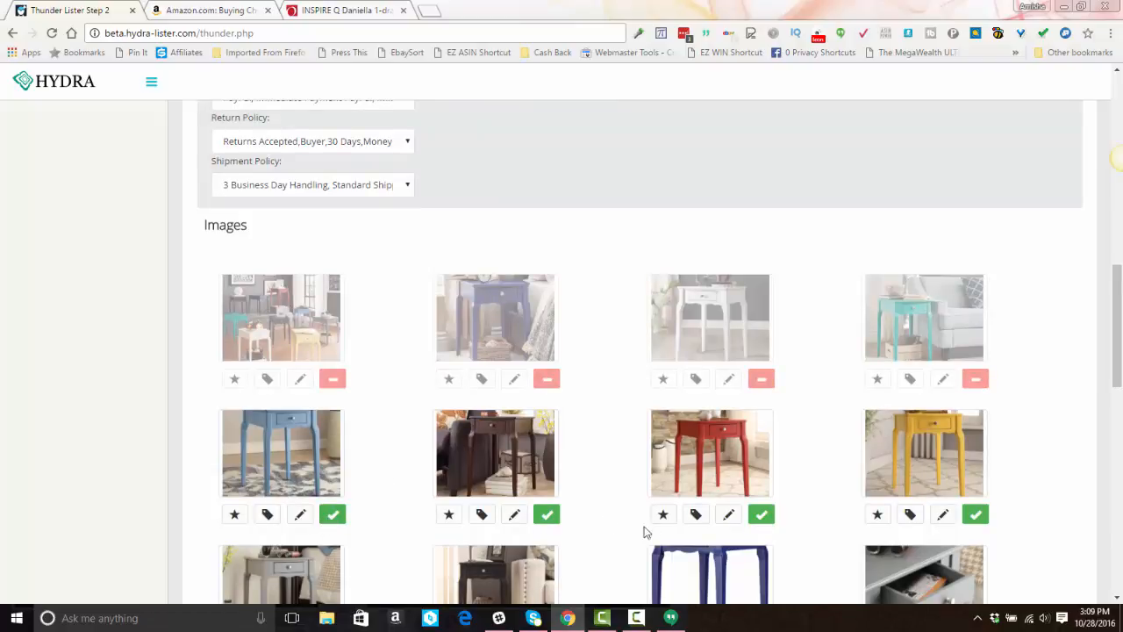
left_click(760, 518)
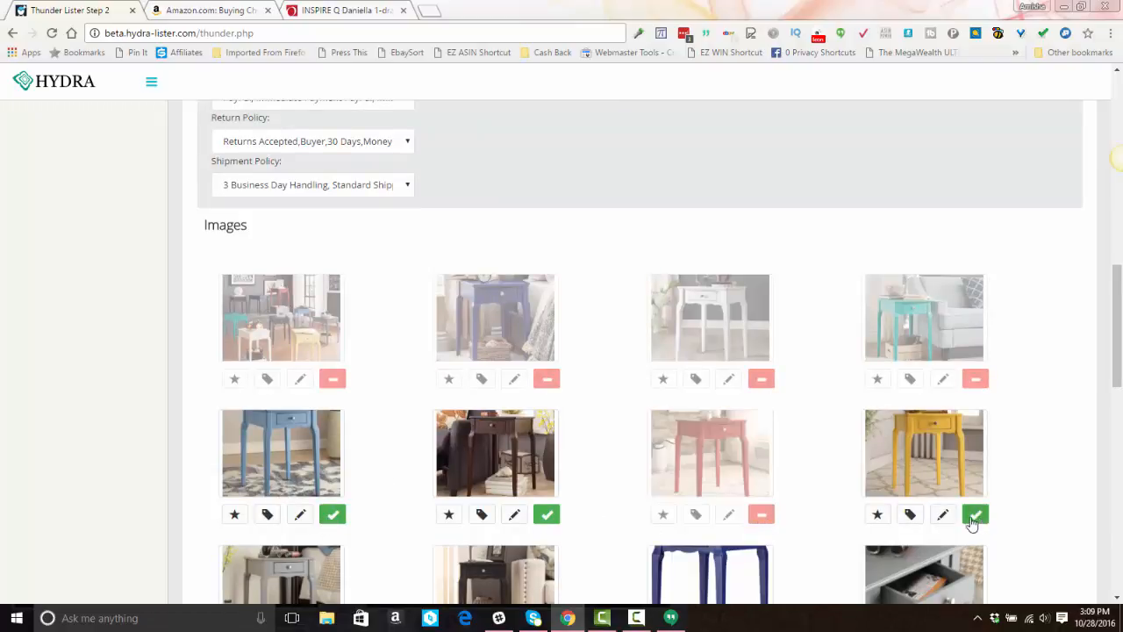
left_click(978, 515)
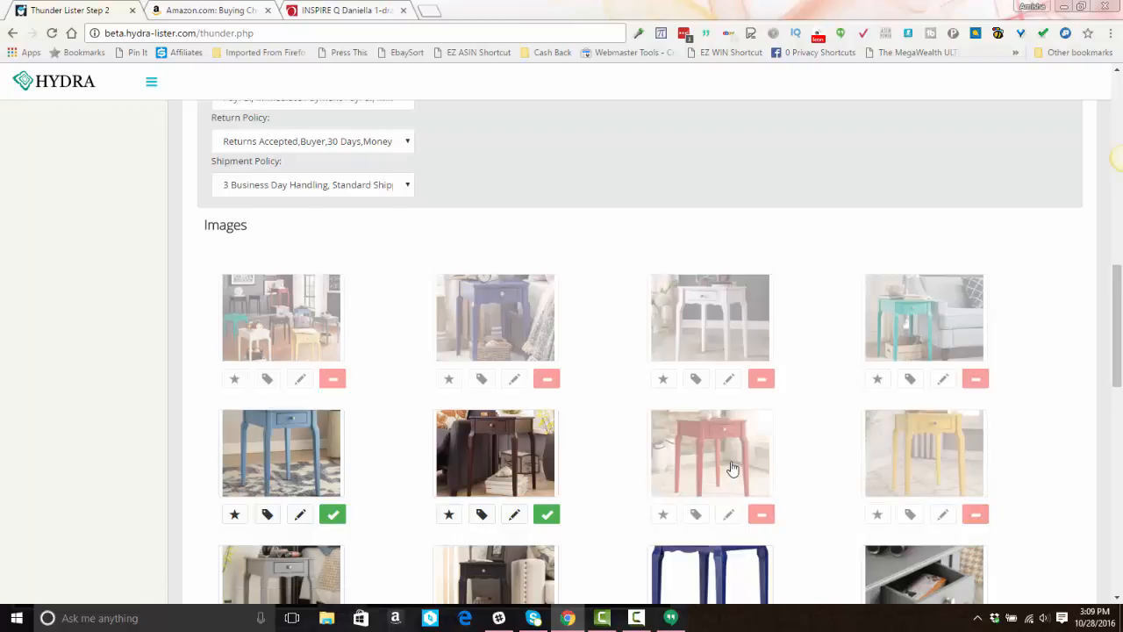
Exclude the gray table, black table, navy table legs and open gray drawer photos from the listing.
scroll(600, 444, "down", 3)
left_click(333, 440)
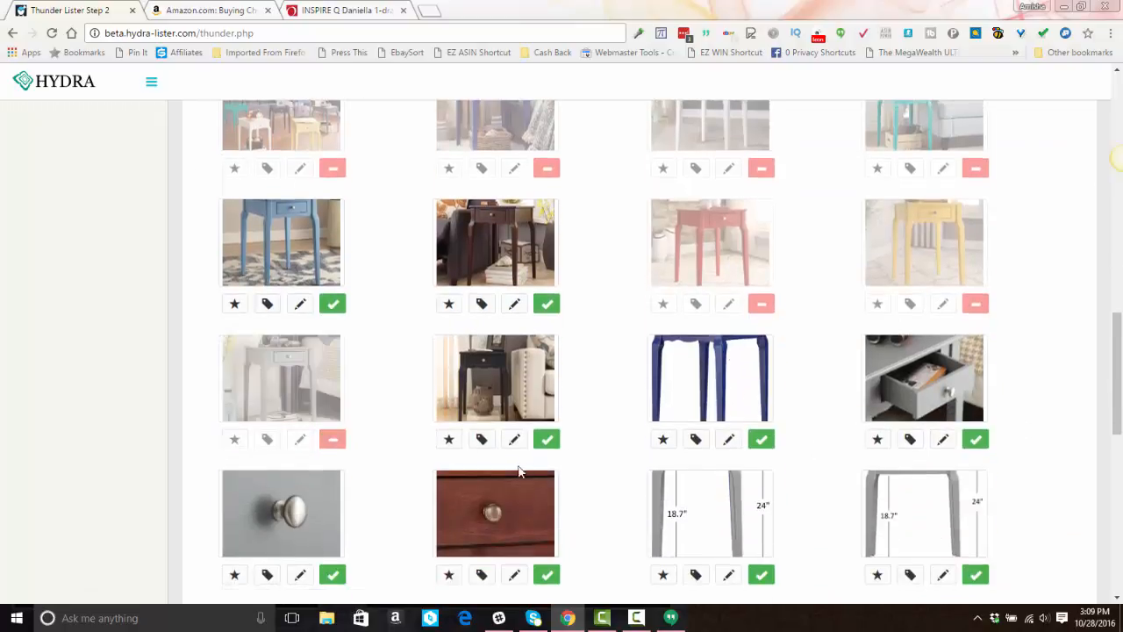
left_click(546, 439)
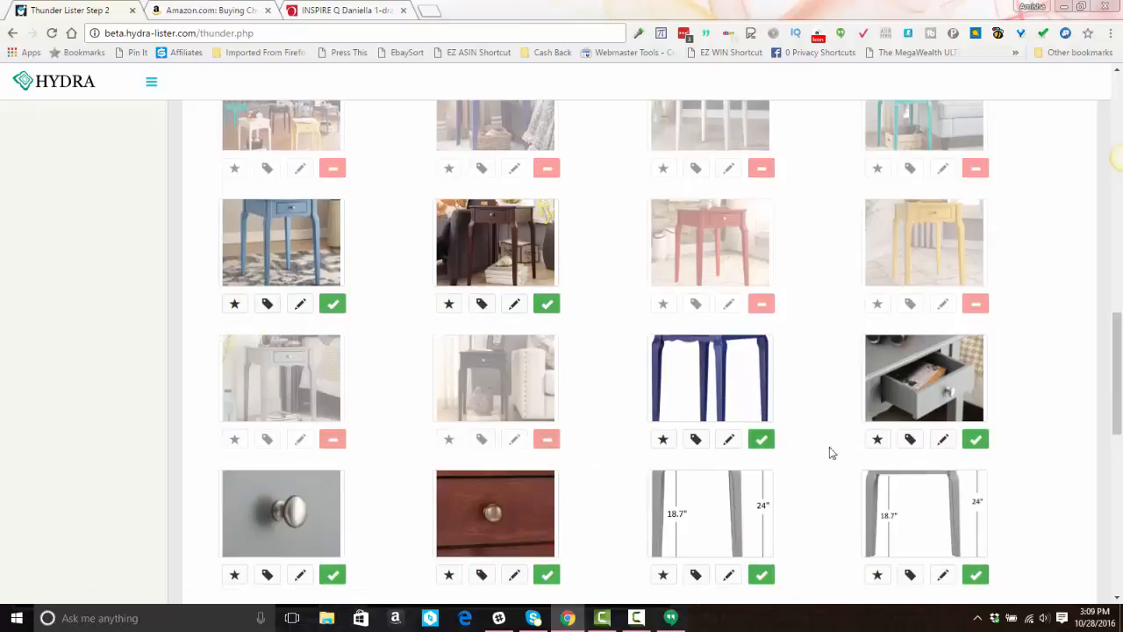
left_click(760, 439)
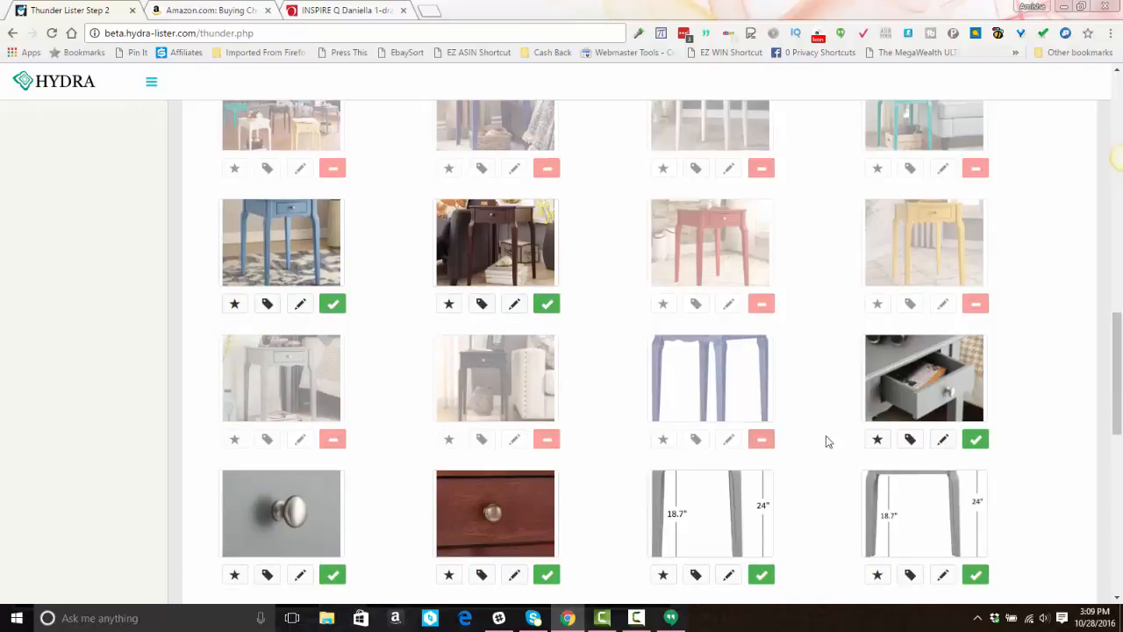
left_click(979, 440)
Exclude the gray knob photo, both leg dimension images and the teal drawer photo from the listing.
scroll(640, 437, "down", 1)
scroll(639, 441, "down", 2)
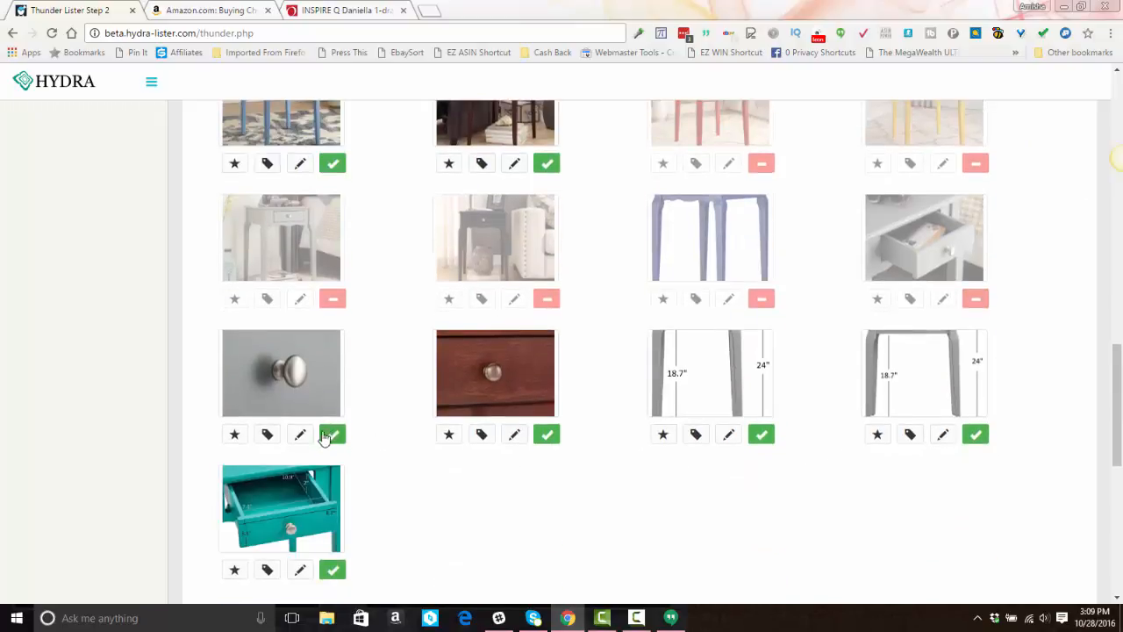
left_click(335, 436)
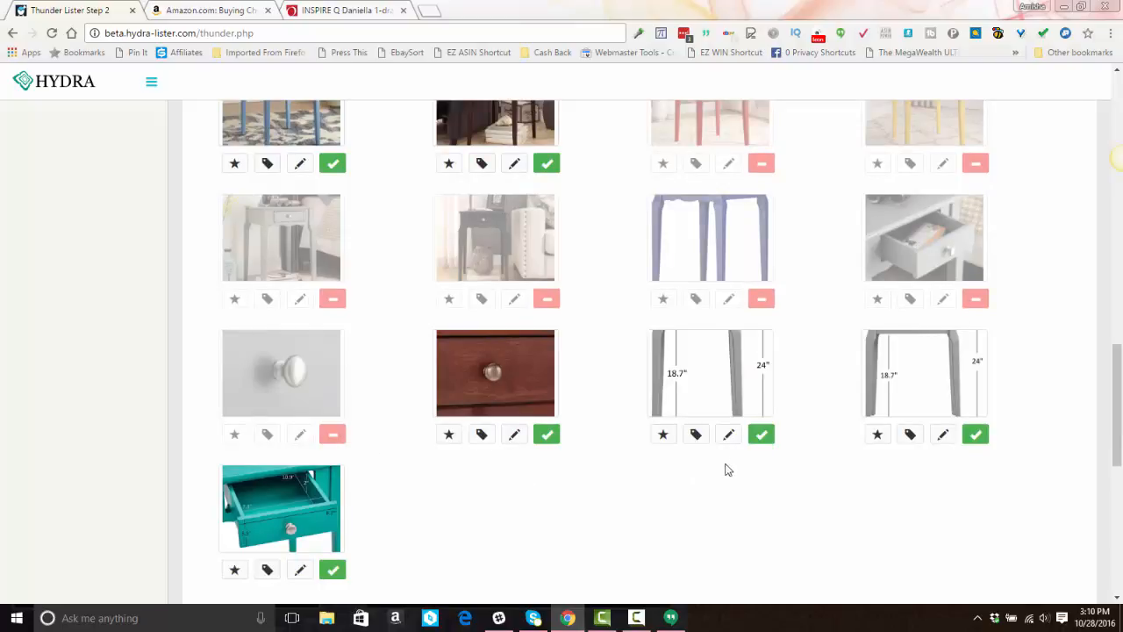
left_click(762, 436)
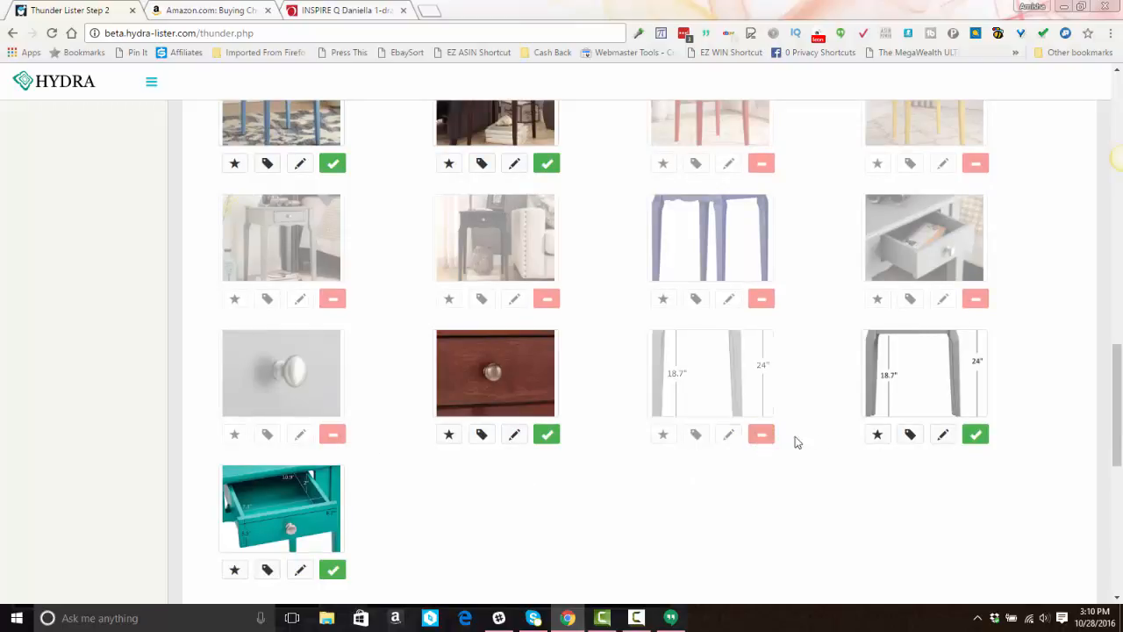
left_click(975, 438)
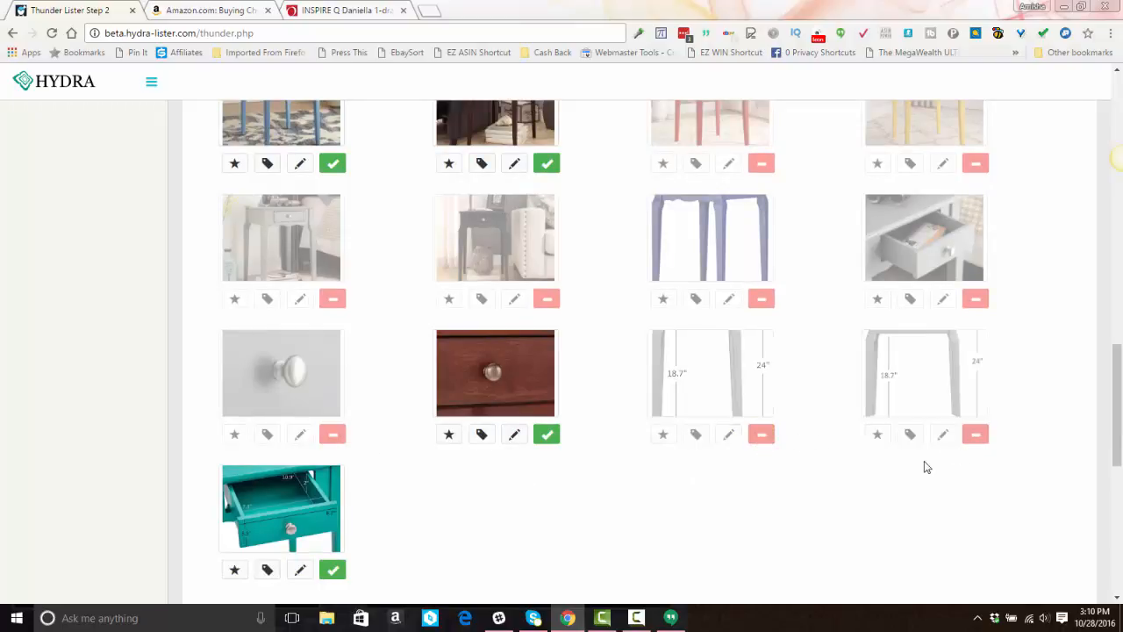
left_click(332, 570)
Open the espresso table image in the photo editor.
scroll(595, 527, "up", 2)
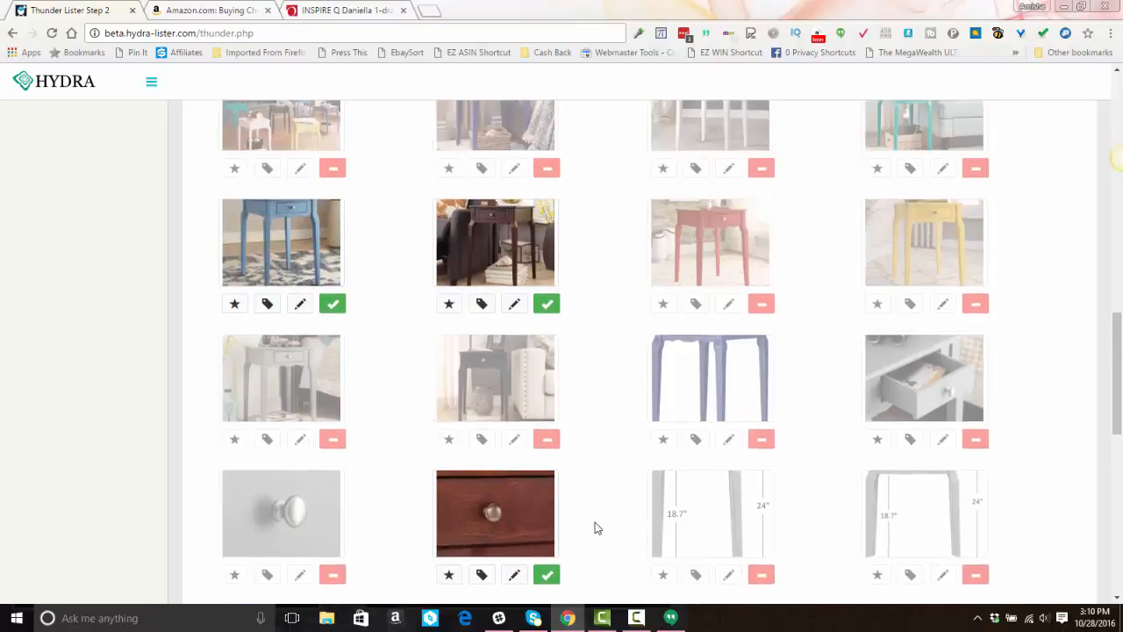
left_click(516, 305)
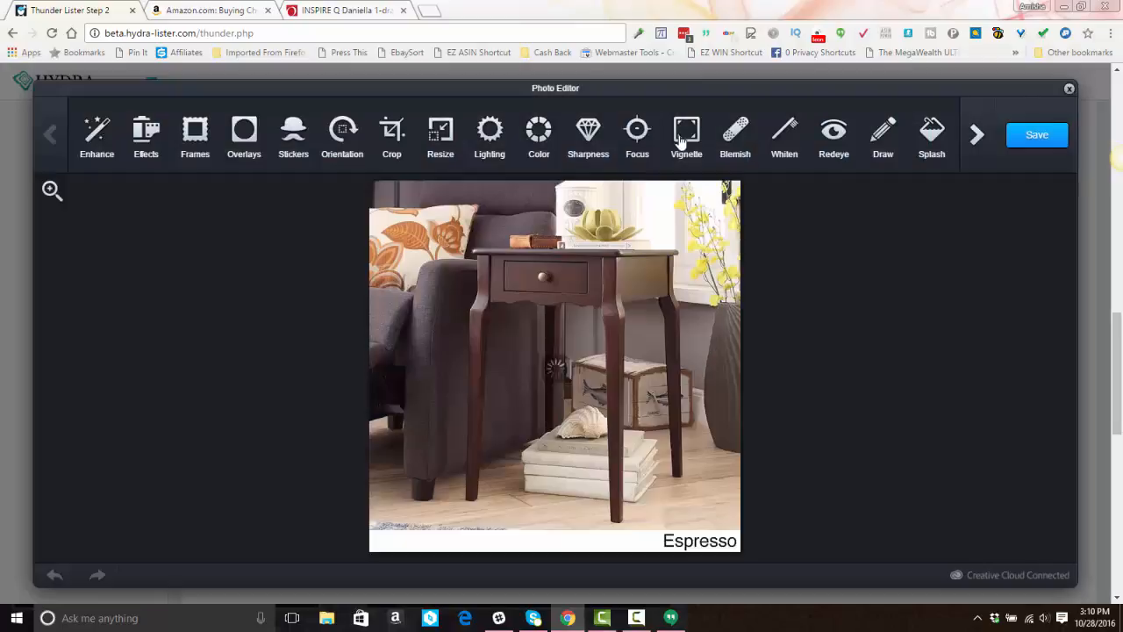
Try mirroring the espresso table image horizontally and flip it back to its original orientation.
left_click(344, 148)
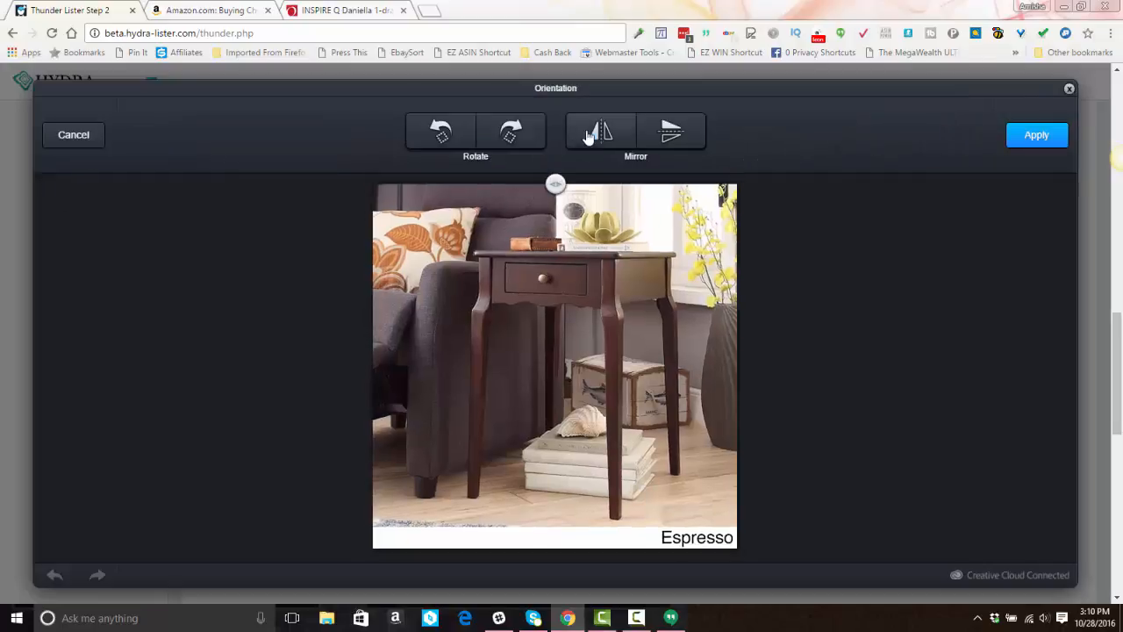
left_click(587, 137)
left_click(601, 134)
left_click(1020, 132)
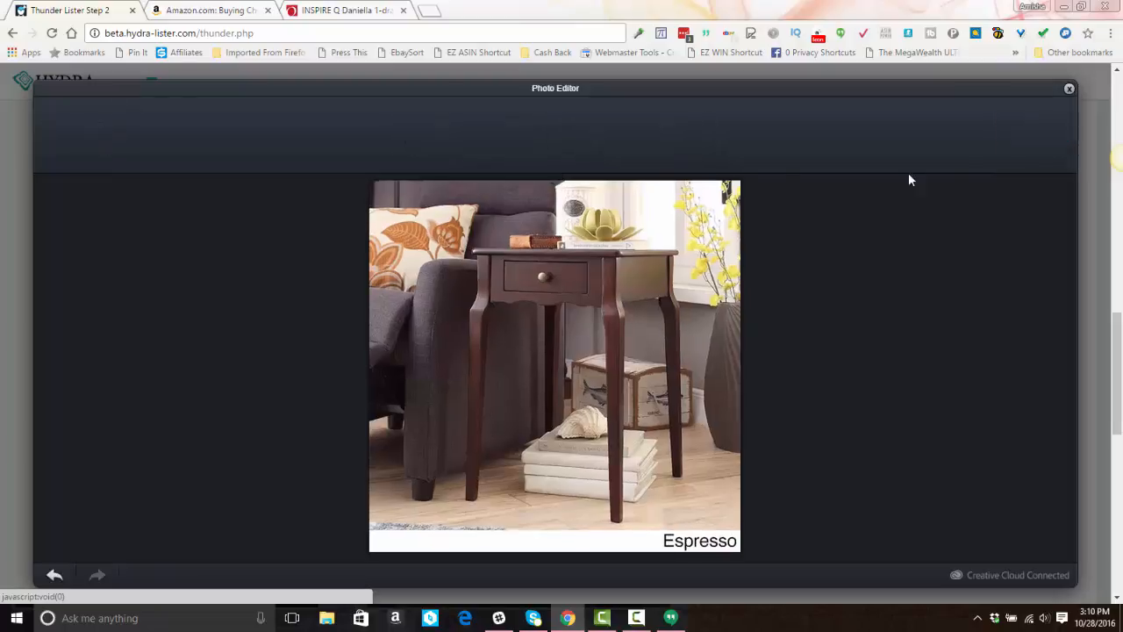
Crop the espresso table image to about 995 by 929 pixels, cutting off the "Espresso" caption strip.
left_click(392, 143)
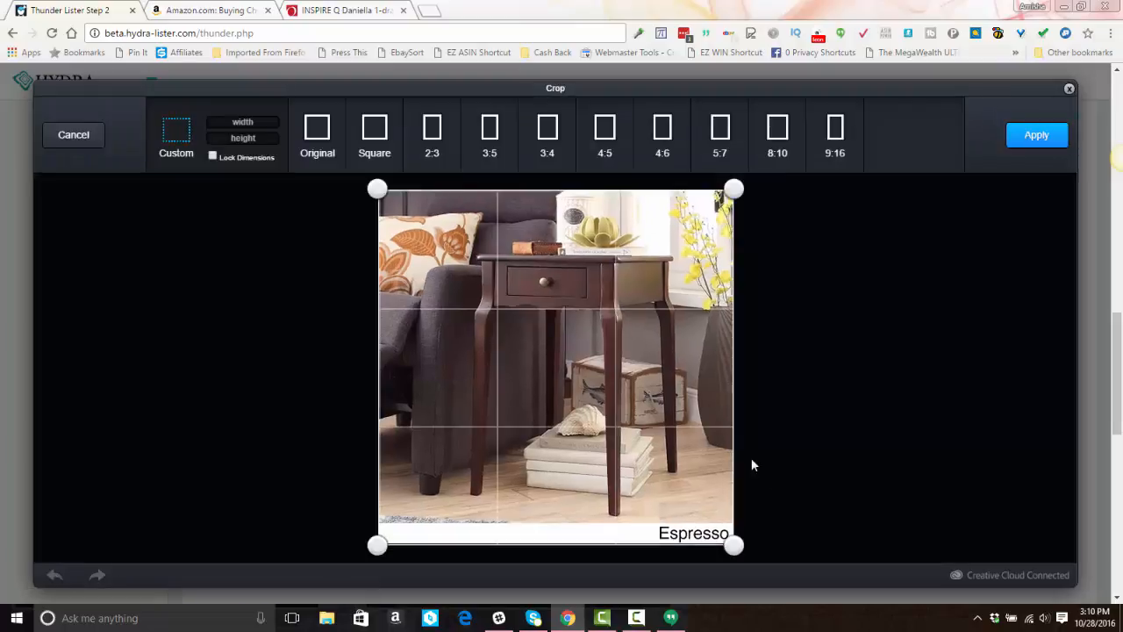
left_click_drag(734, 544, 730, 520)
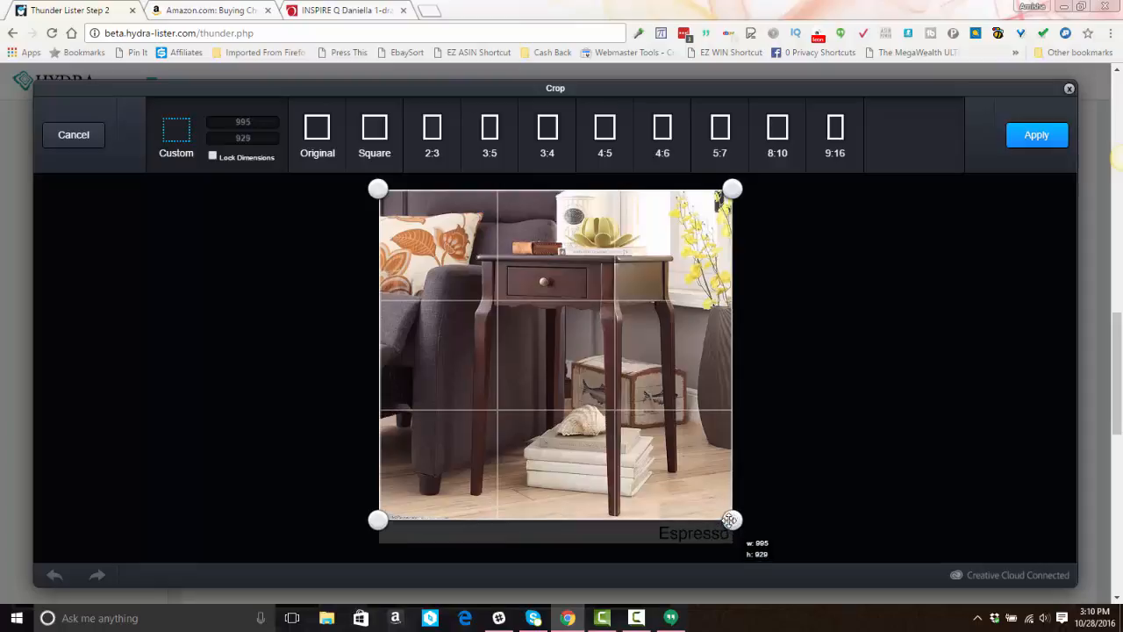
left_click(1023, 143)
left_click(440, 136)
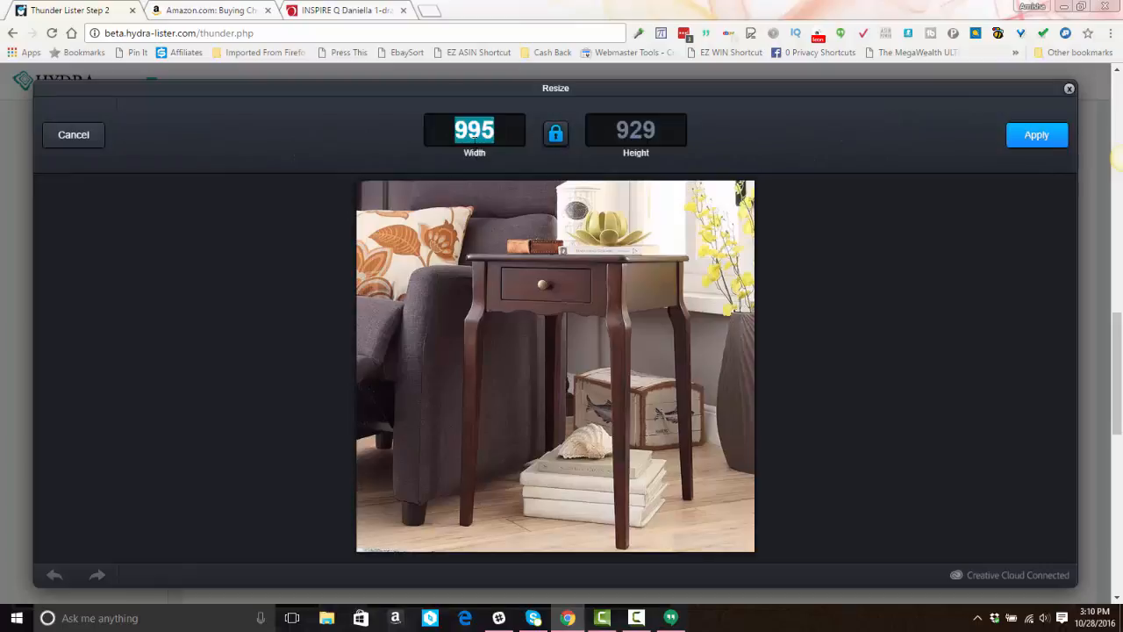
left_click(1035, 135)
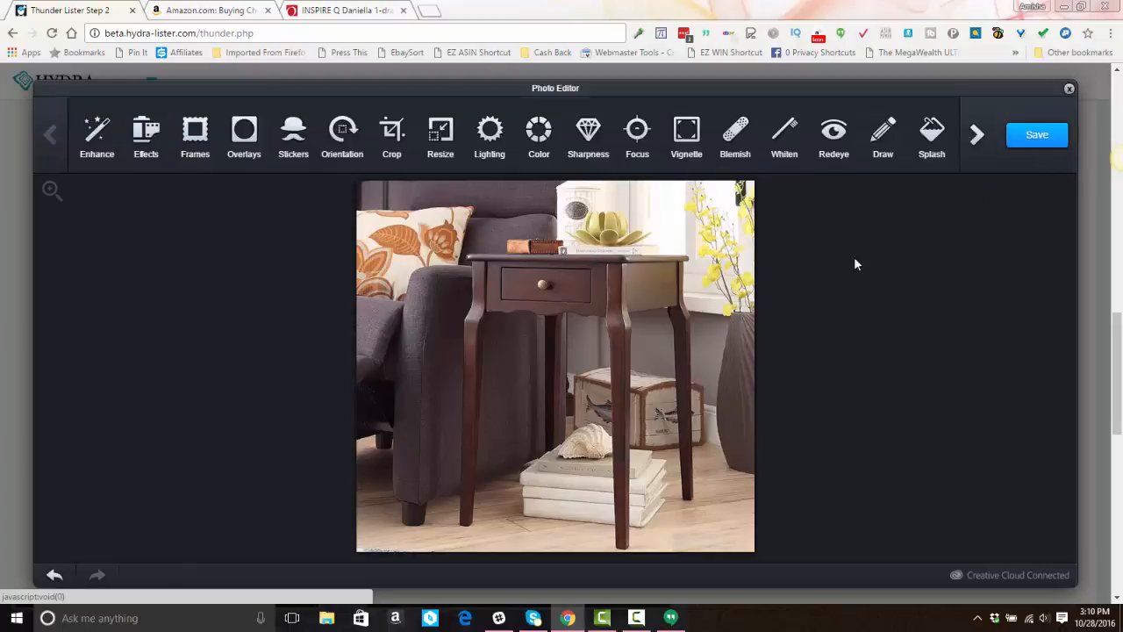
left_click(442, 143)
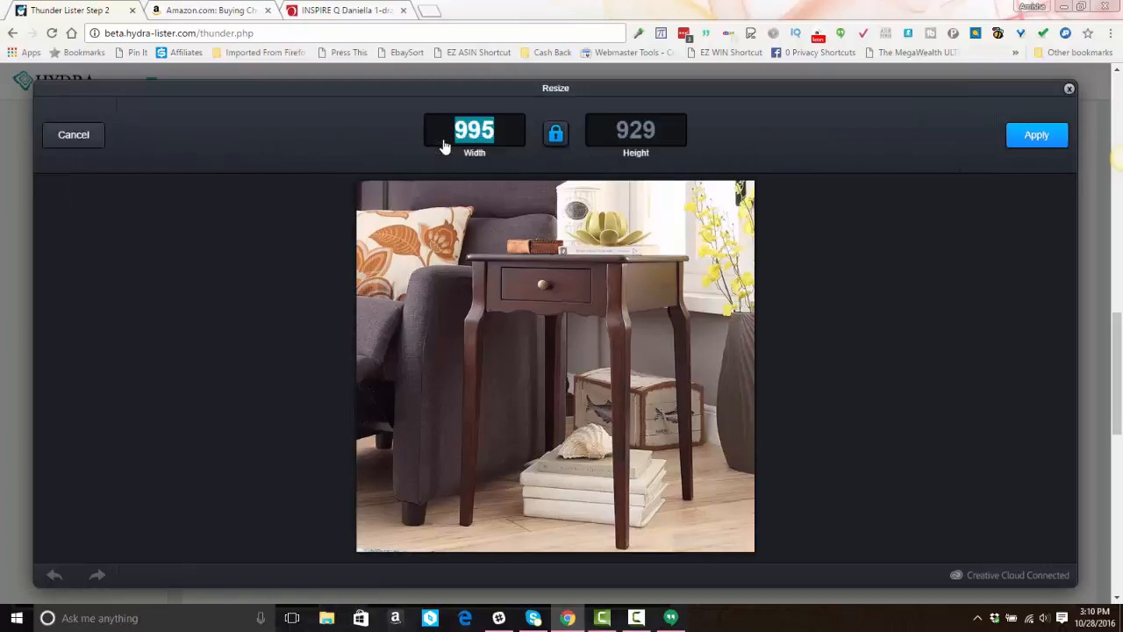
left_click(1056, 137)
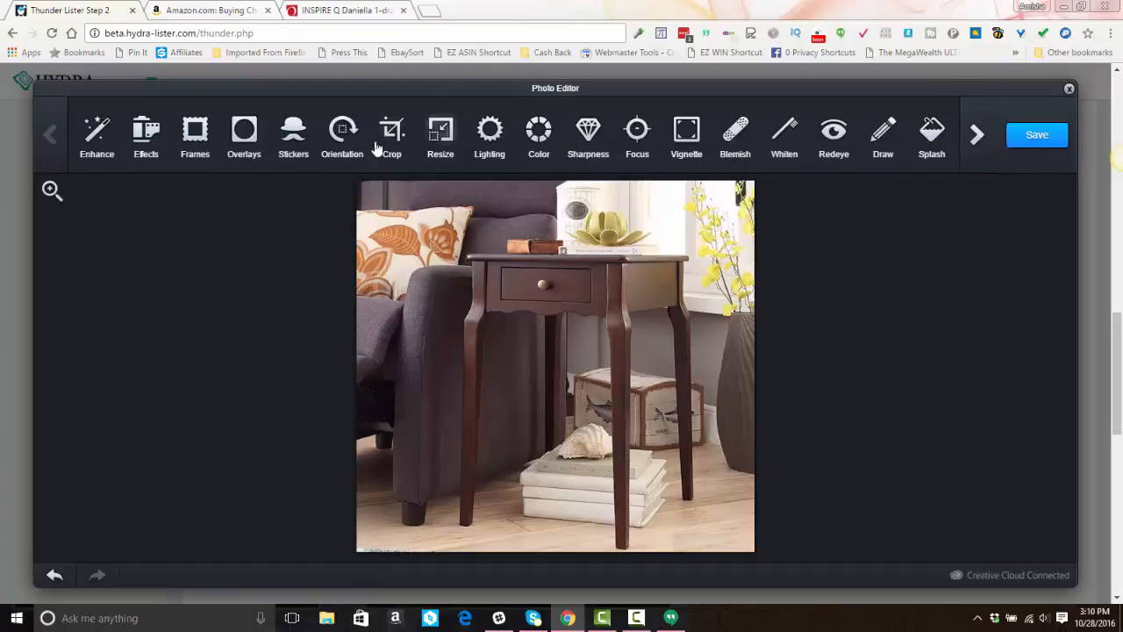
Mirror the cropped espresso table image horizontally and save the edited picture to the listing.
left_click(347, 133)
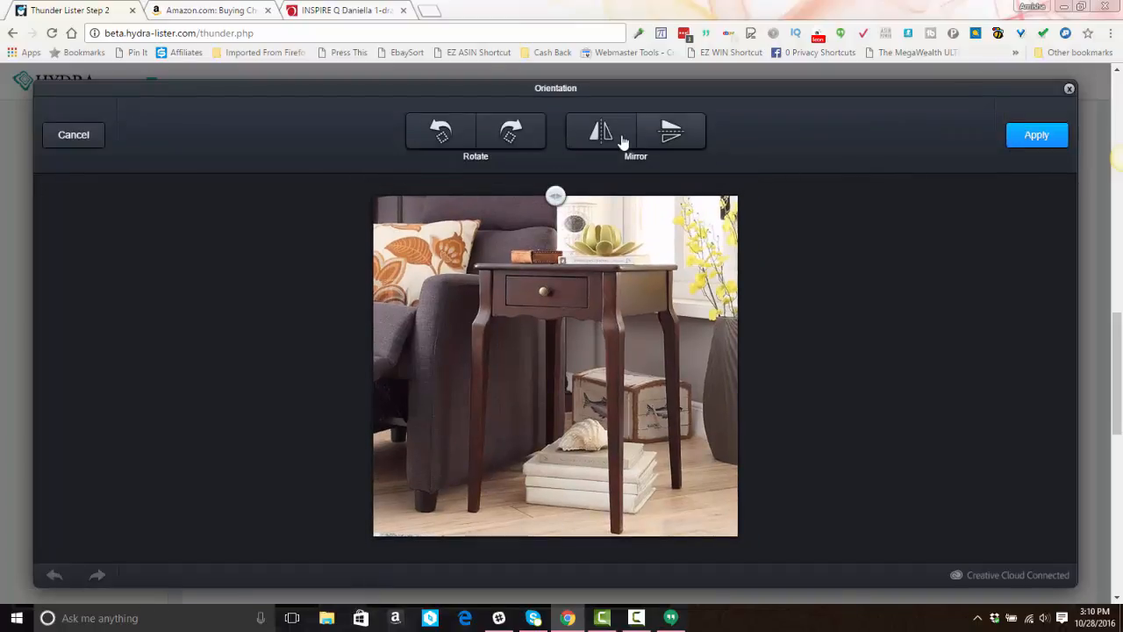
left_click(618, 141)
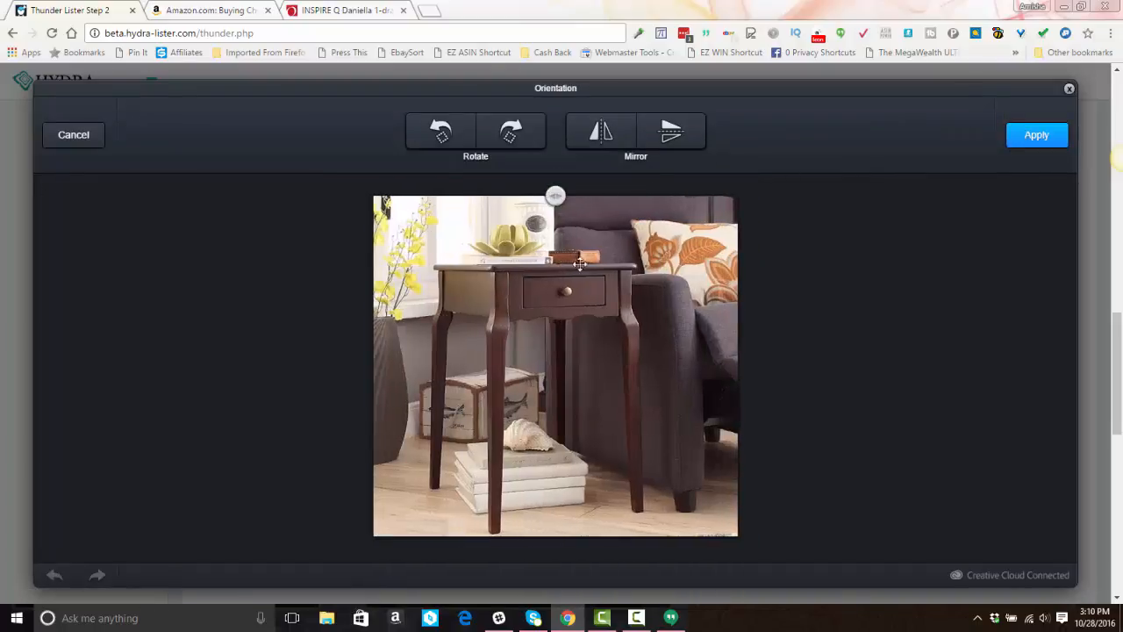
left_click(1034, 143)
left_click(1046, 139)
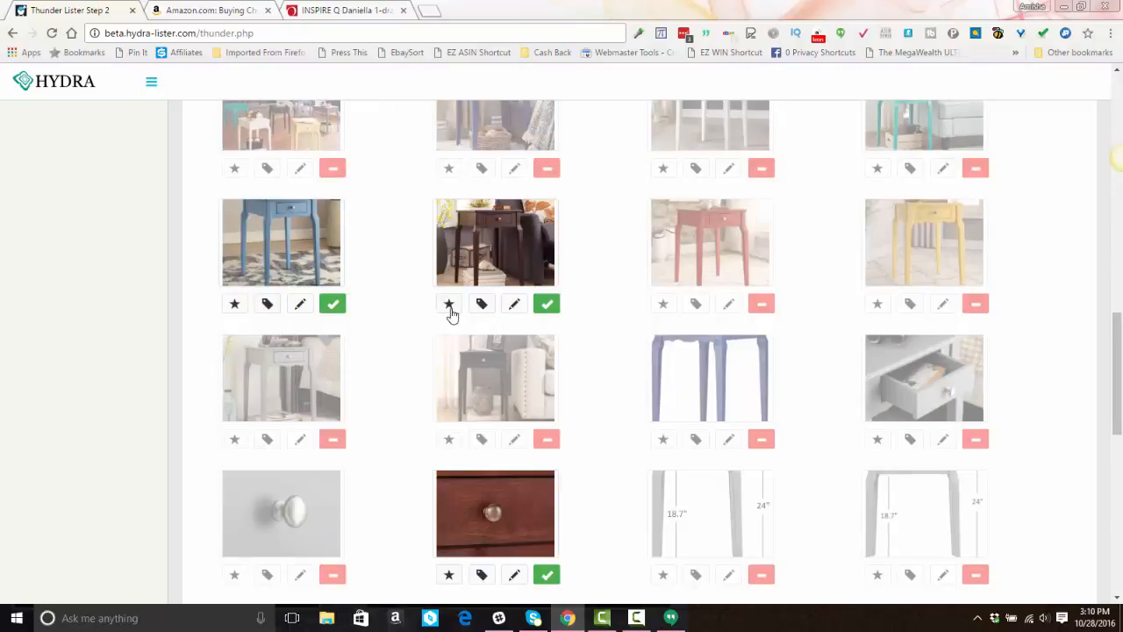
Make the edited espresso table photo the listing's main image and exclude the light blue table photo.
left_click(448, 307)
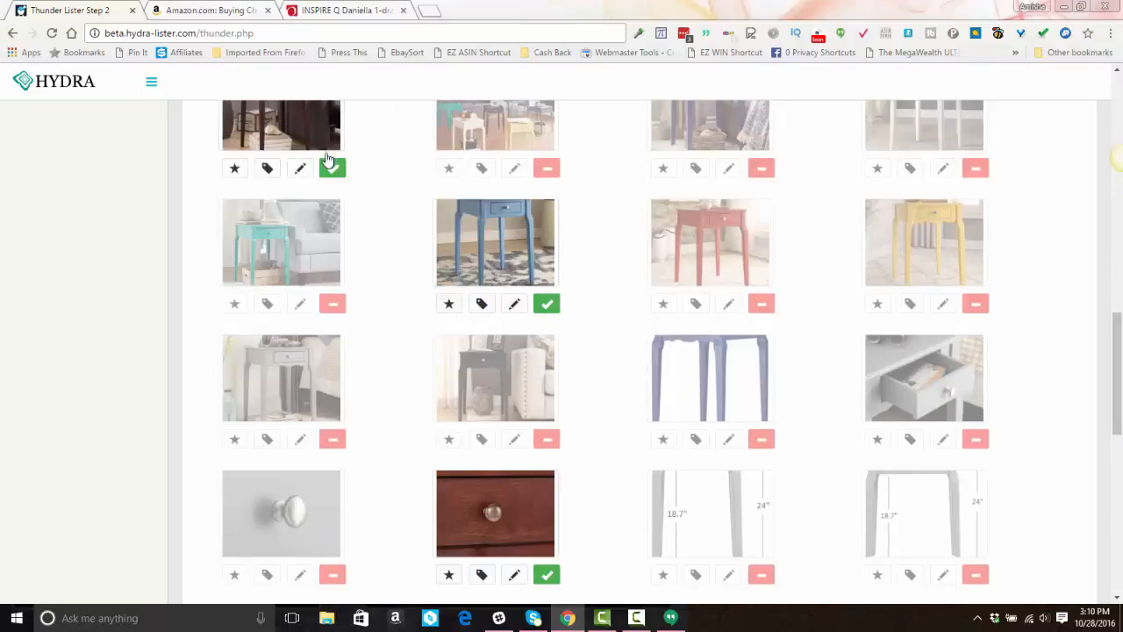
scroll(322, 166, "up", 2)
scroll(321, 168, "down", 5)
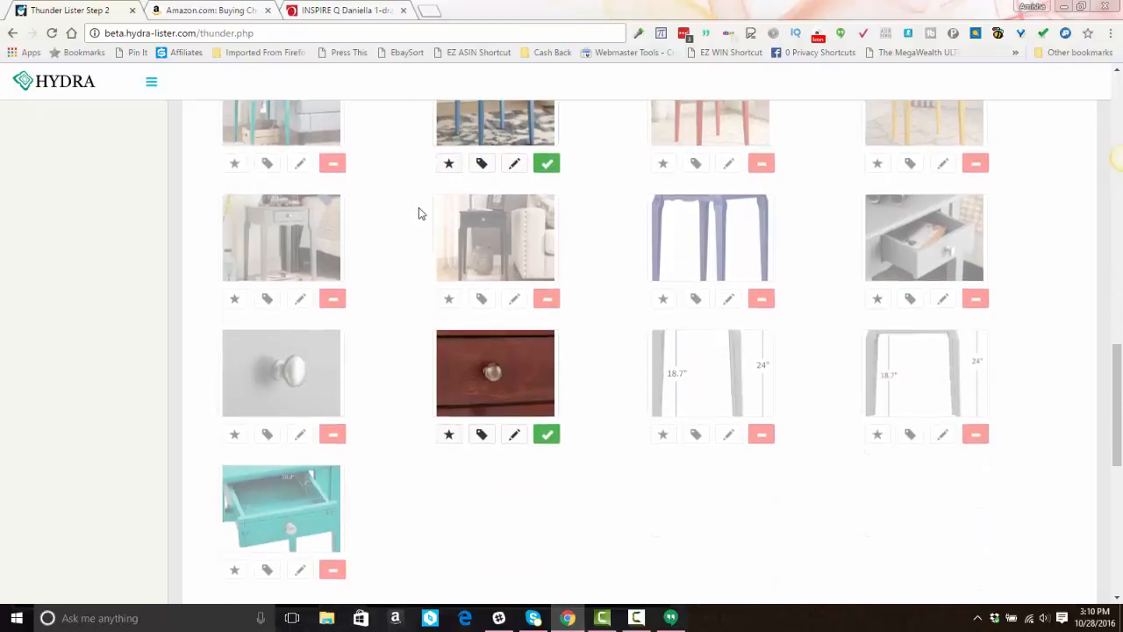
scroll(426, 219, "up", 4)
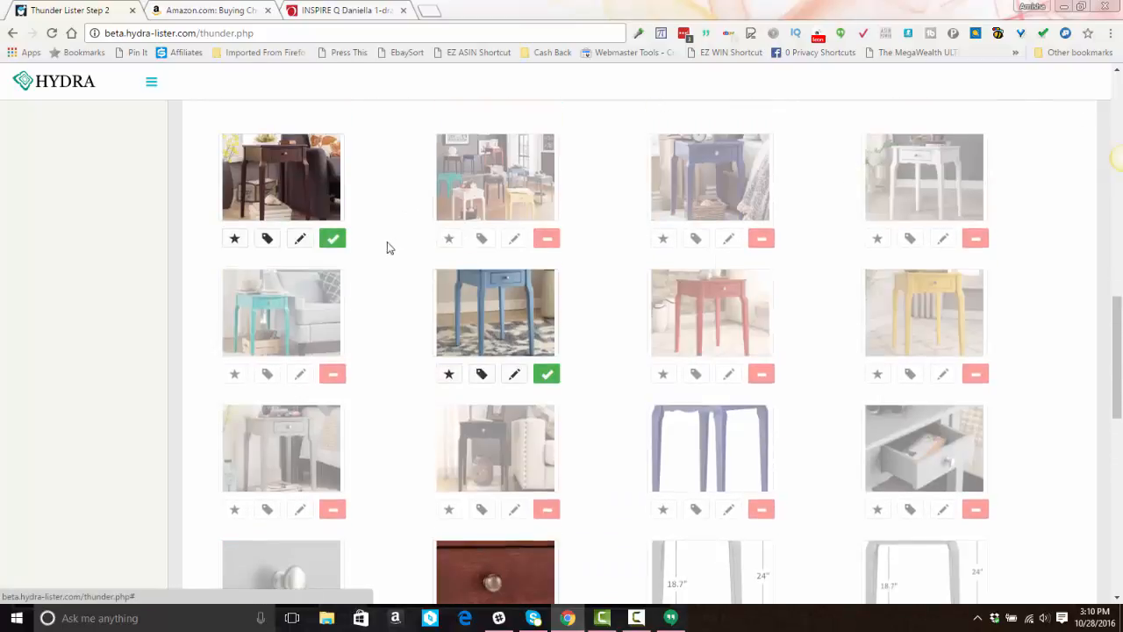
left_click(548, 374)
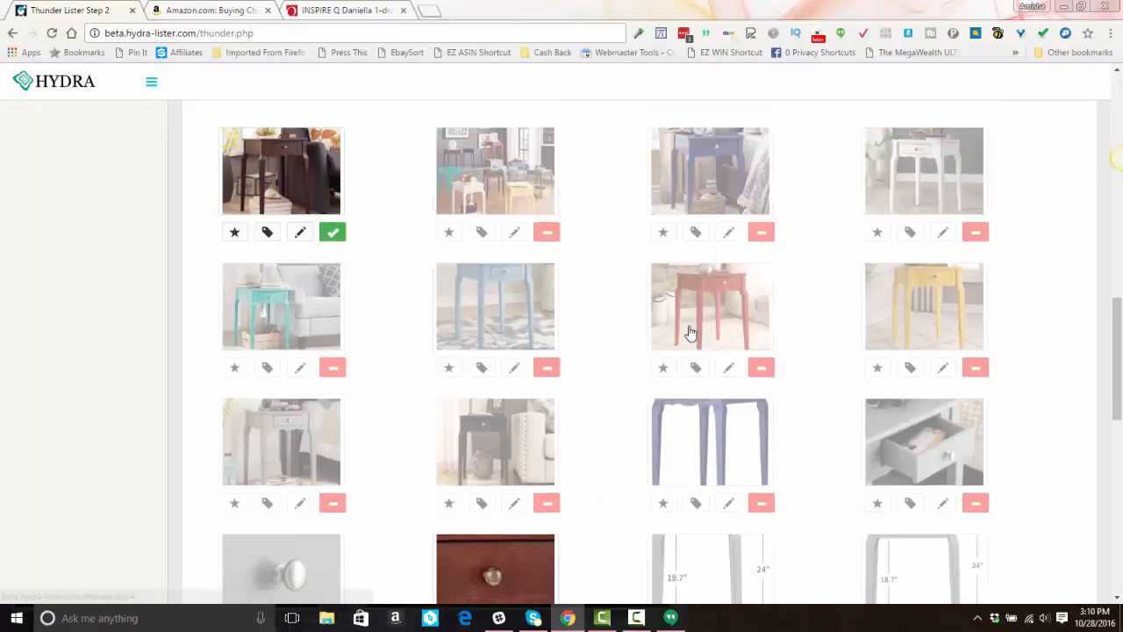
Check the remaining listing images and the picture upload option, and switch to the Overstock product page.
scroll(638, 325, "down", 4)
scroll(392, 231, "up", 3)
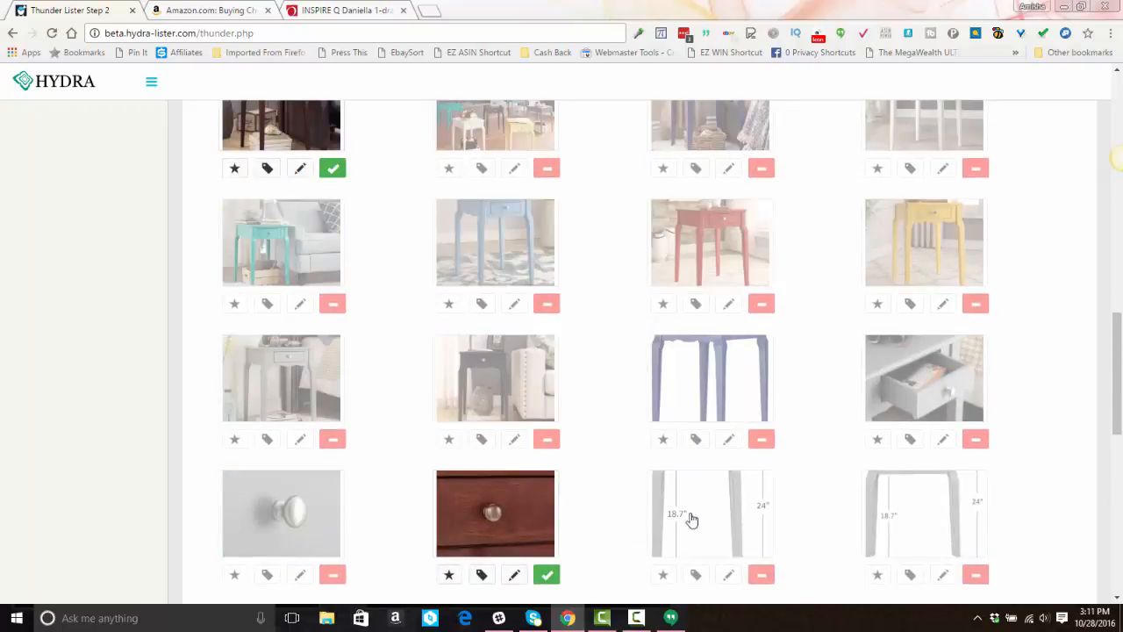
scroll(690, 514, "down", 4)
scroll(680, 474, "down", 2)
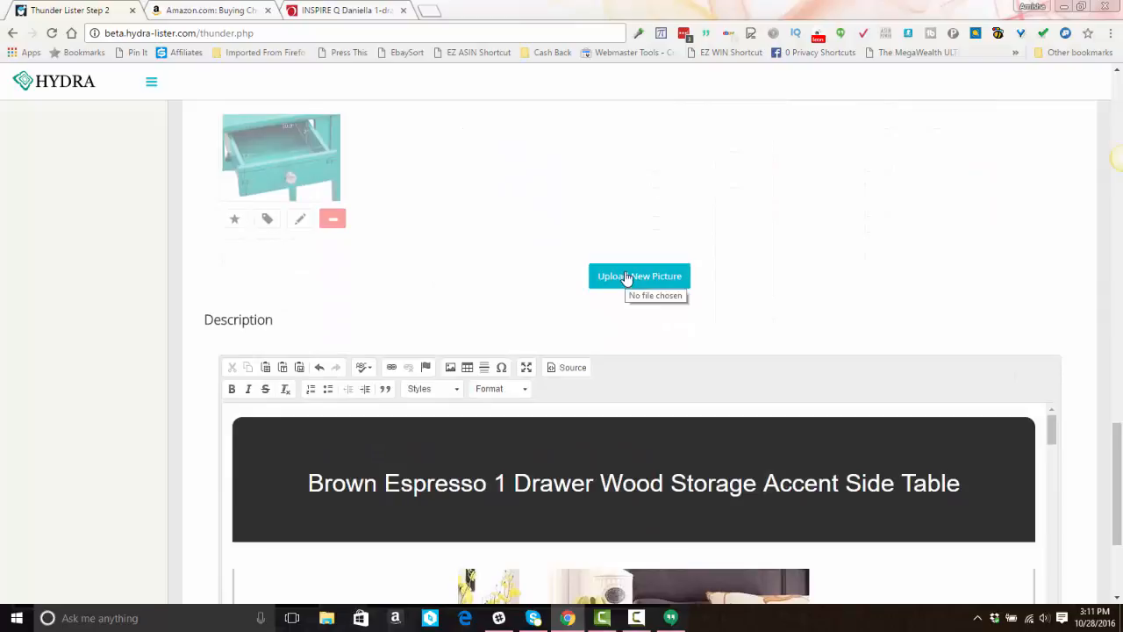
left_click(349, 11)
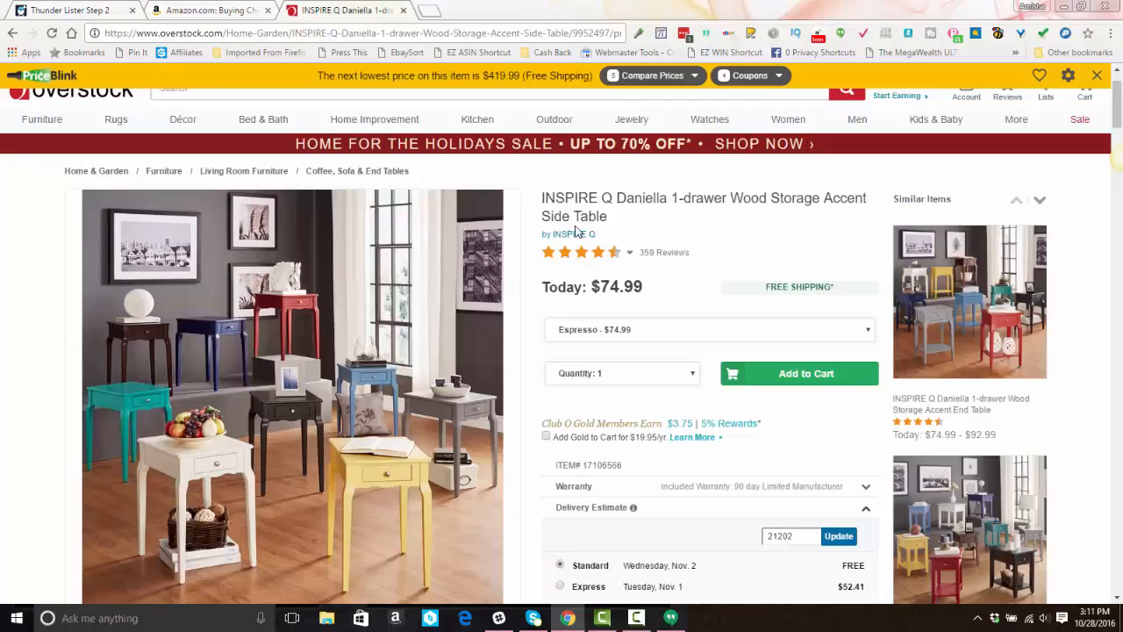
Return to the Thunder Lister draft and delete the "ITEM#" line from the listing description.
left_click(39, 10)
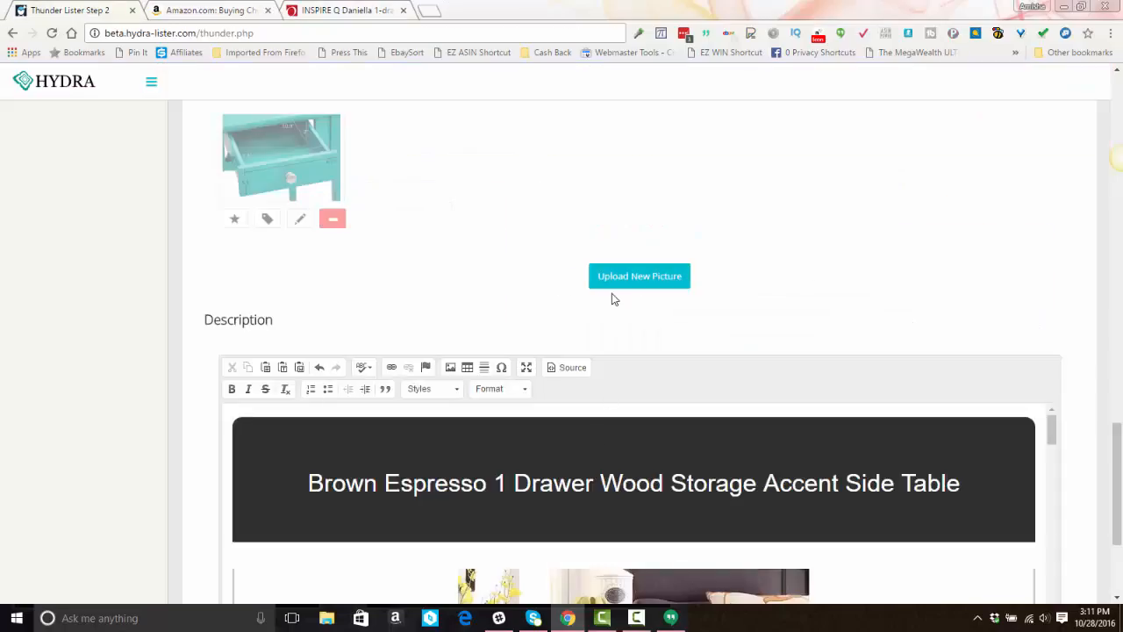
scroll(594, 313, "down", 3)
scroll(590, 313, "down", 4)
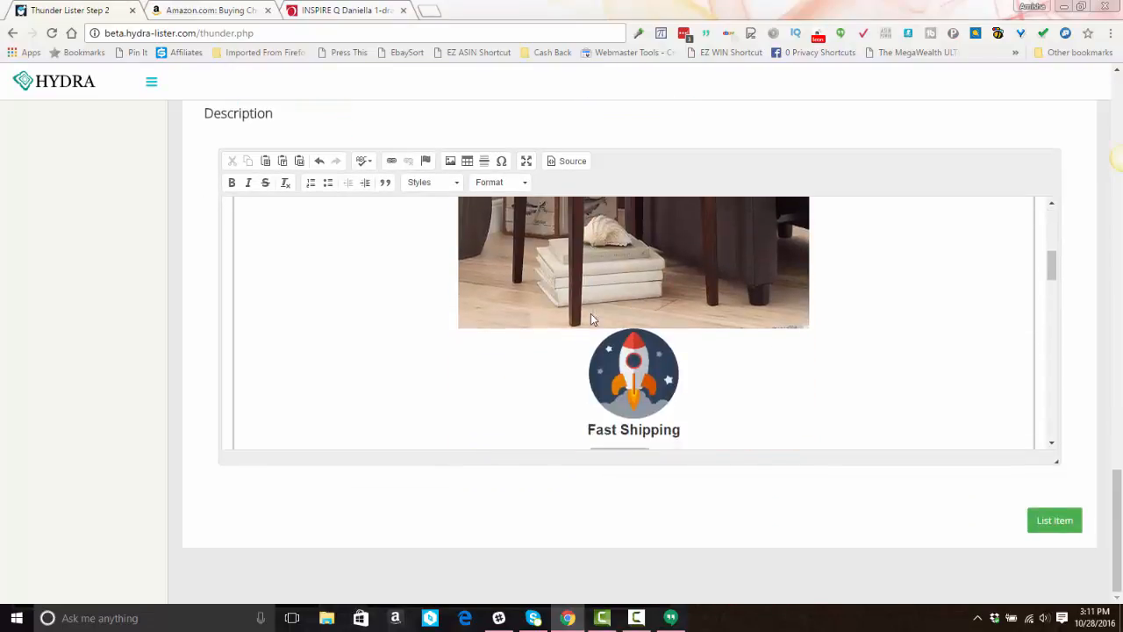
scroll(590, 319, "down", 6)
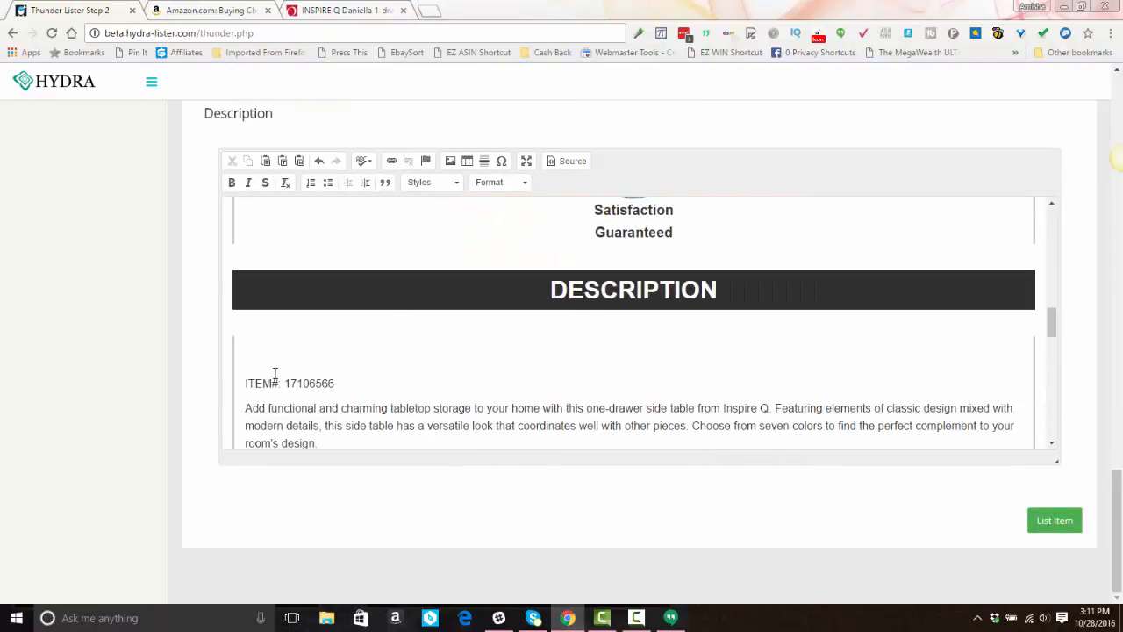
triple_click(277, 380)
key("BackSpace")
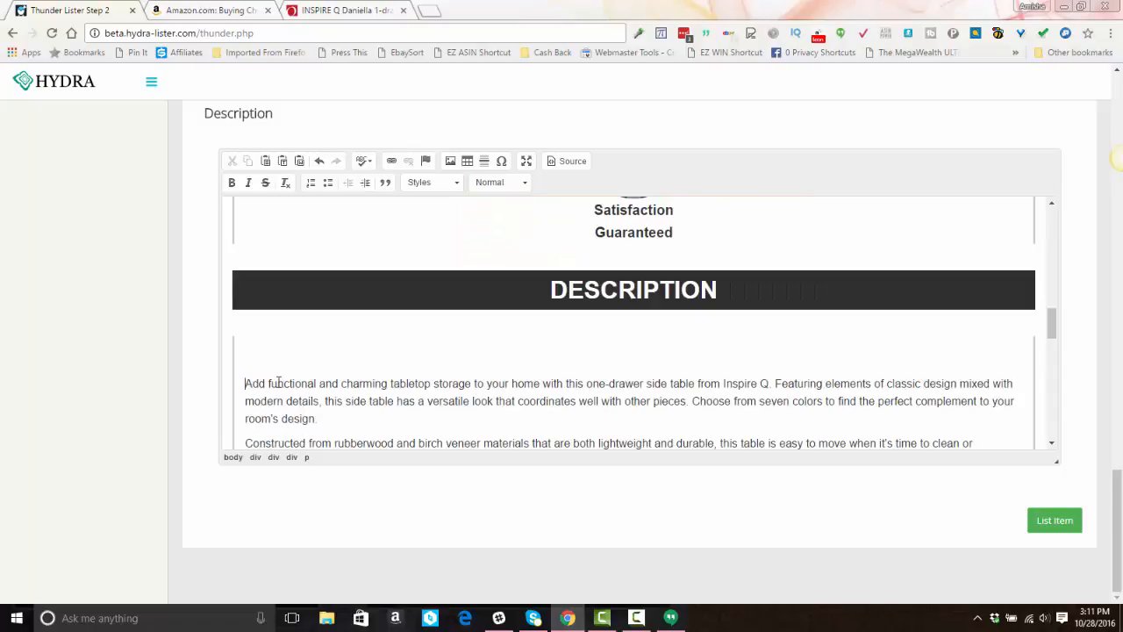
In the first description paragraph, replace "Choose from seven colors to find" with "The Espresso Brown Color will be".
scroll(624, 406, "down", 1)
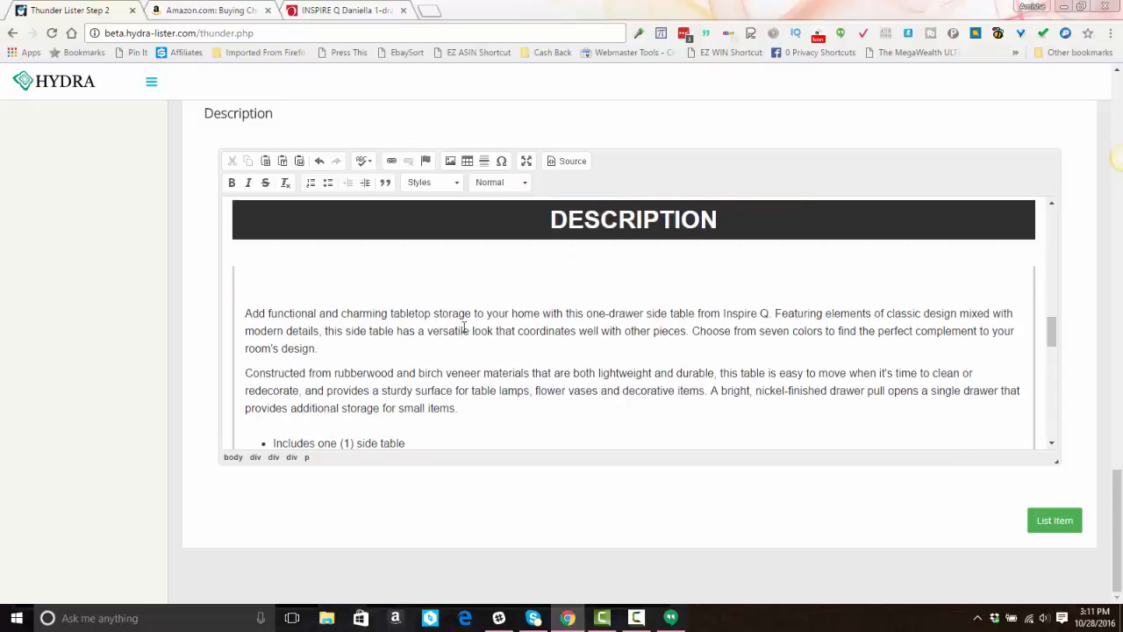
left_click_drag(695, 332, 838, 334)
type("The Espres")
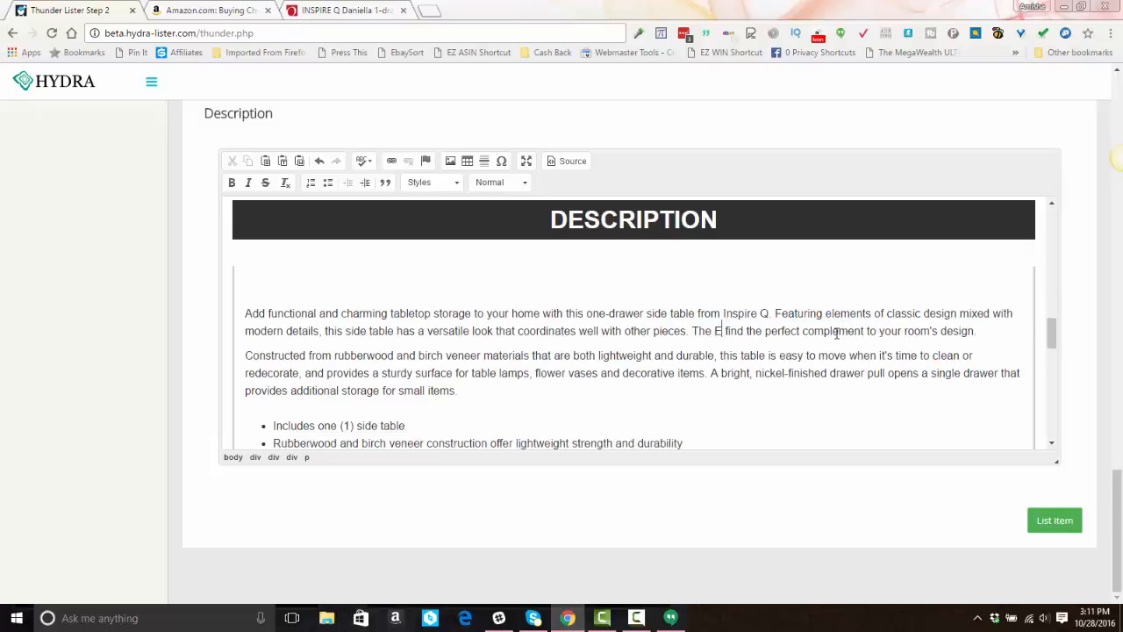
type("so Brown Col")
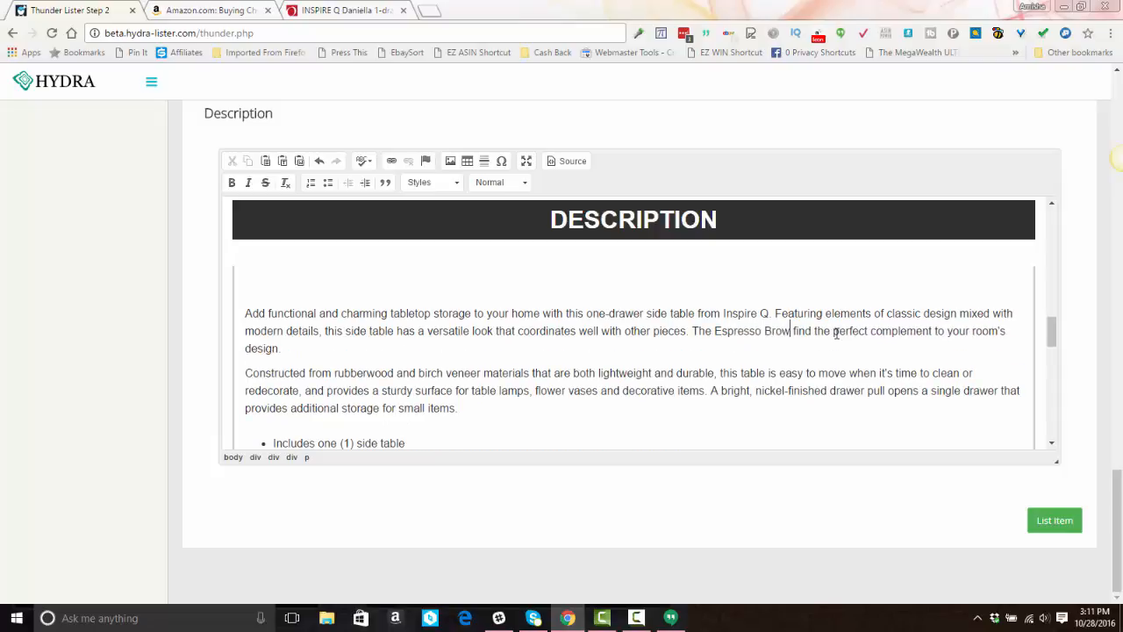
type("or ")
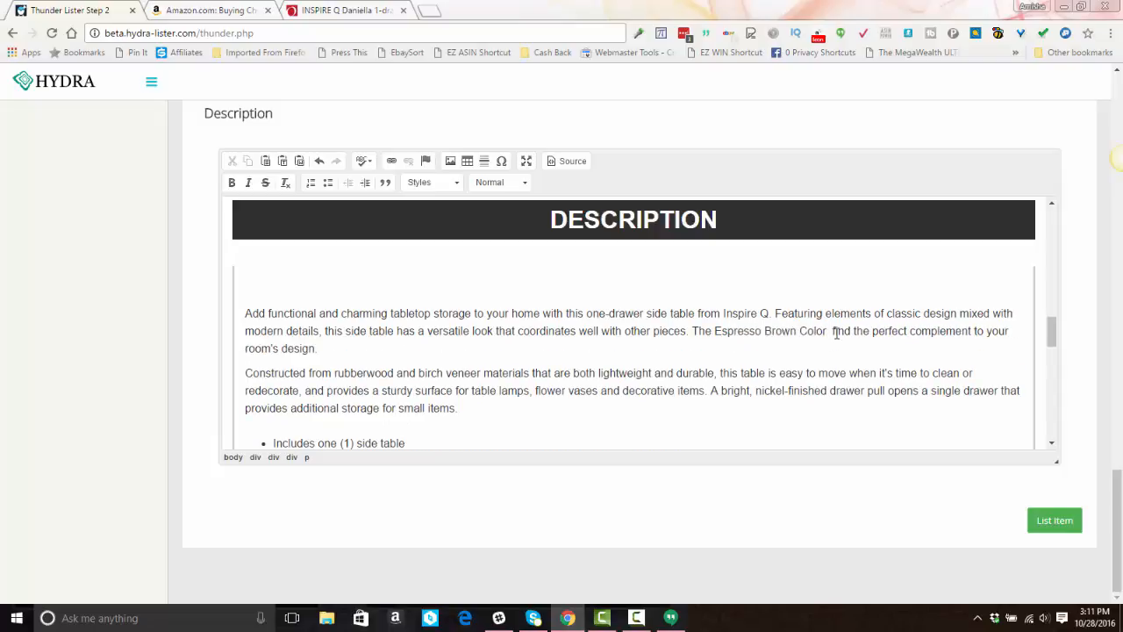
type("will be")
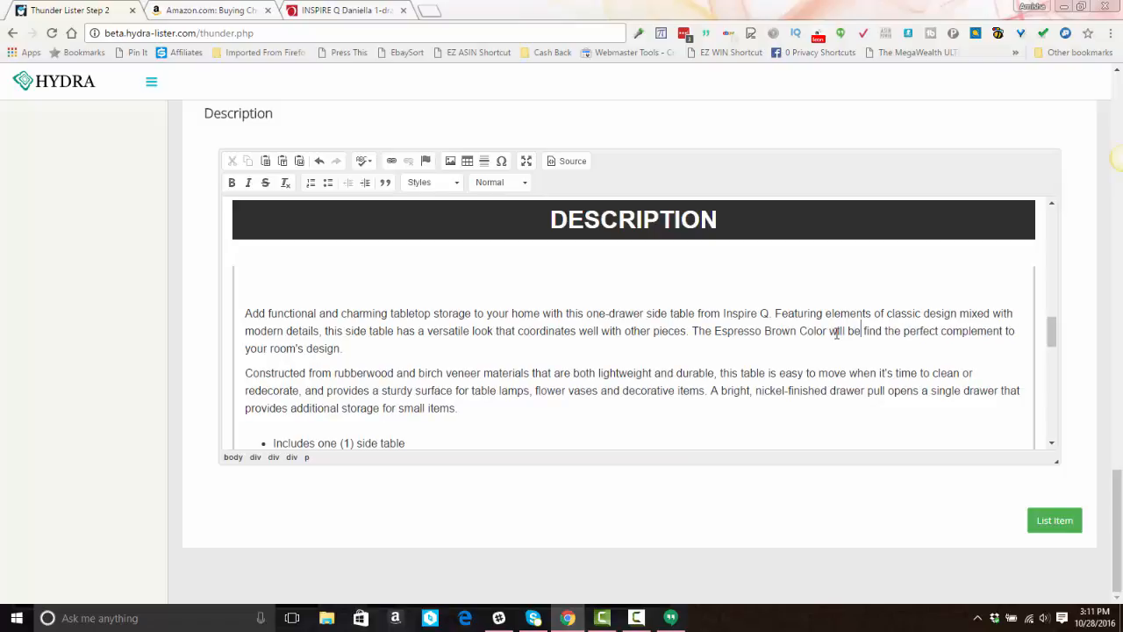
key("shift+Right")
key("shift+Right")
key("shift+Right")
key("shift+Right")
key("shift+Right")
key("BackSpace")
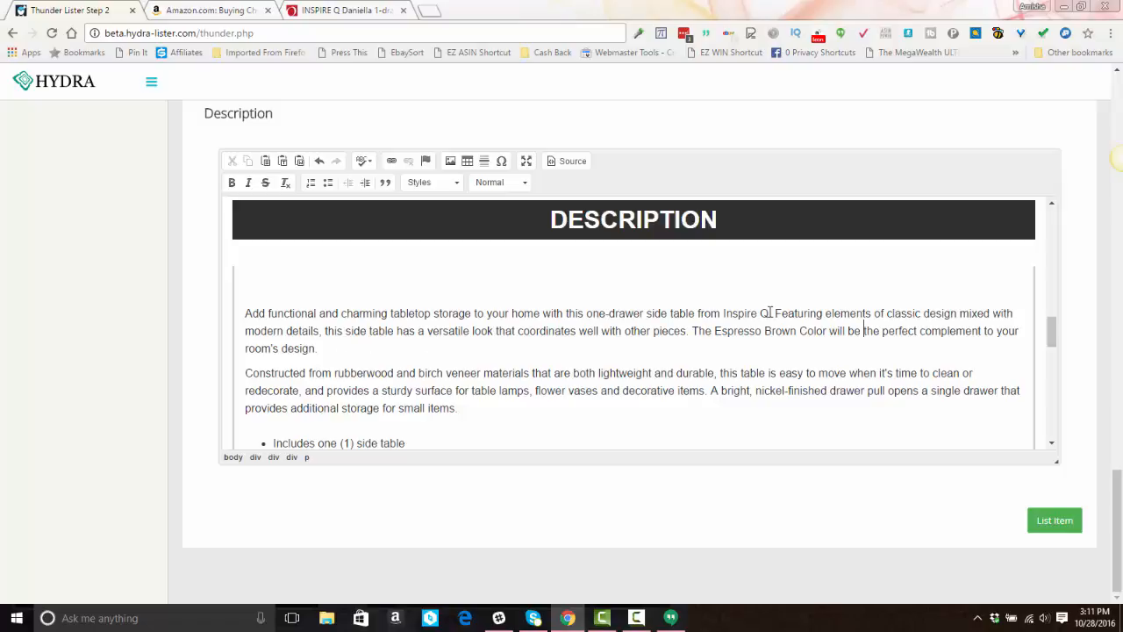
Remove "from Inspire Q" from the first description sentence so it ends with "side table.".
key("BackSpace")
key("BackSpace")
key("BackSpace")
key("BackSpace")
key("BackSpace")
key("BackSpace")
key("BackSpace")
key("BackSpace")
key("BackSpace")
key("BackSpace")
key("BackSpace")
key("BackSpace")
key("BackSpace")
key("BackSpace")
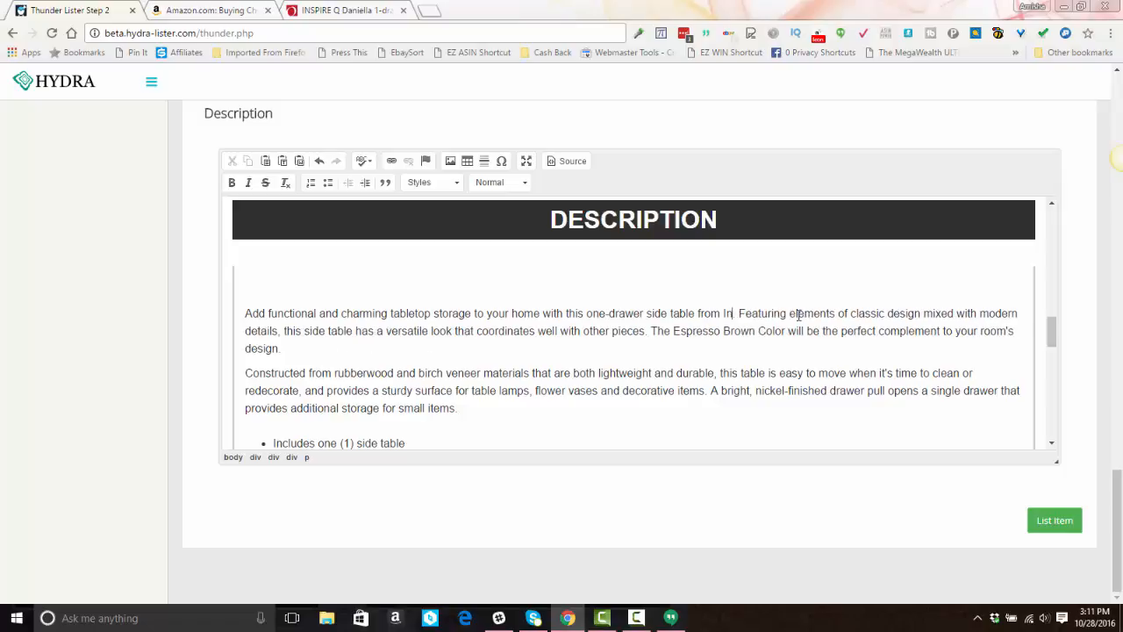
key("BackSpace")
type(".")
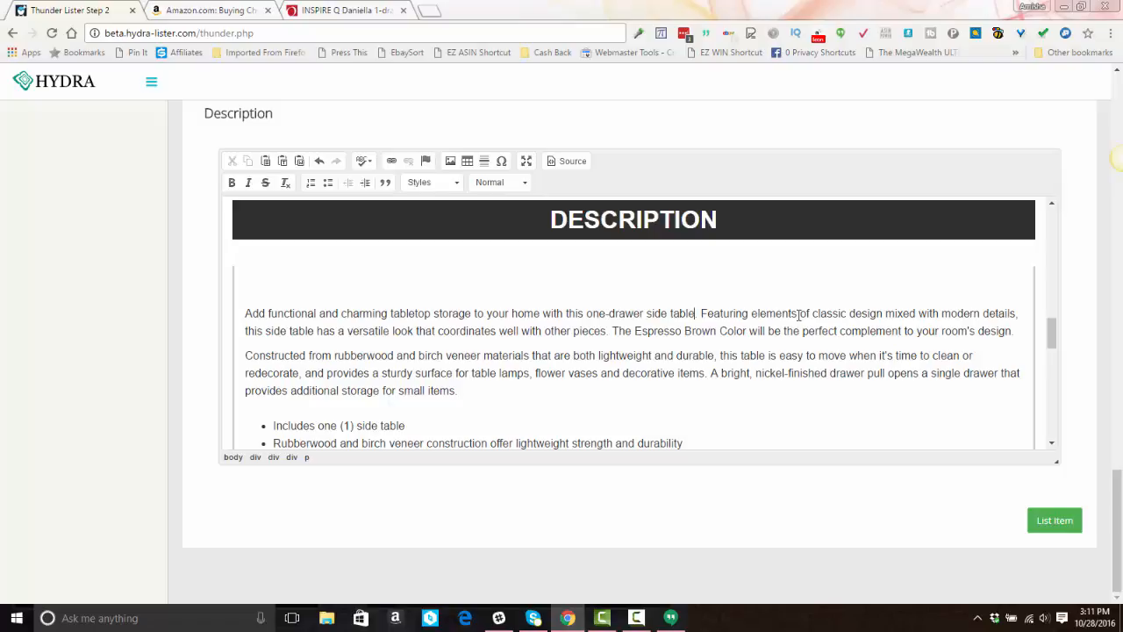
Add the bullet "Color: Espresso (Brown)" at the end of the description's feature list.
scroll(636, 360, "down", 1)
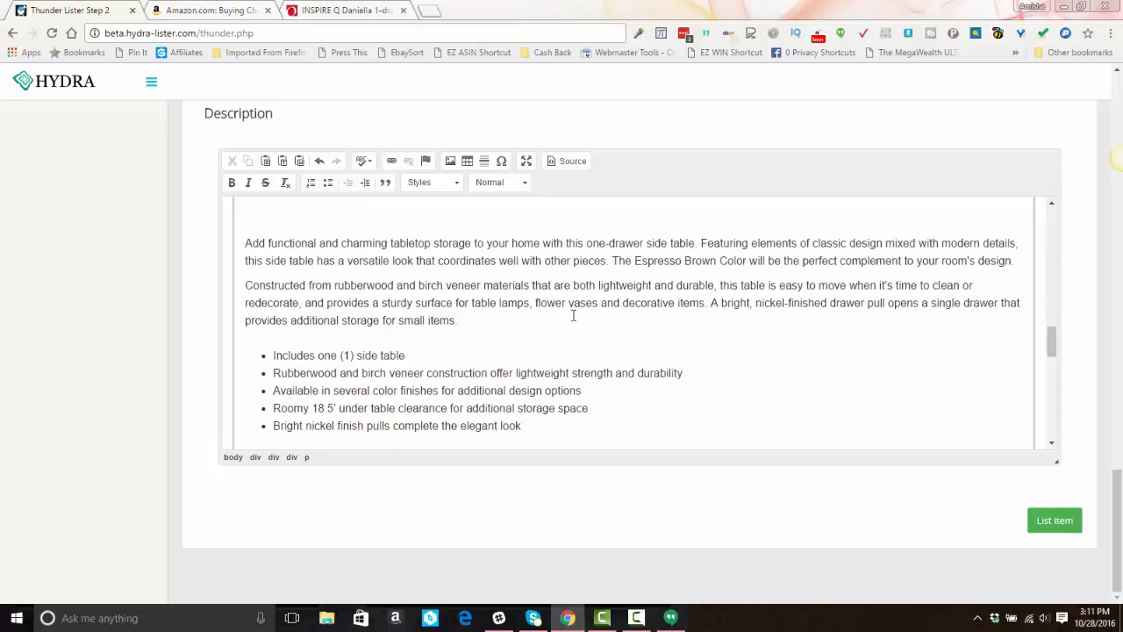
scroll(573, 315, "down", 1)
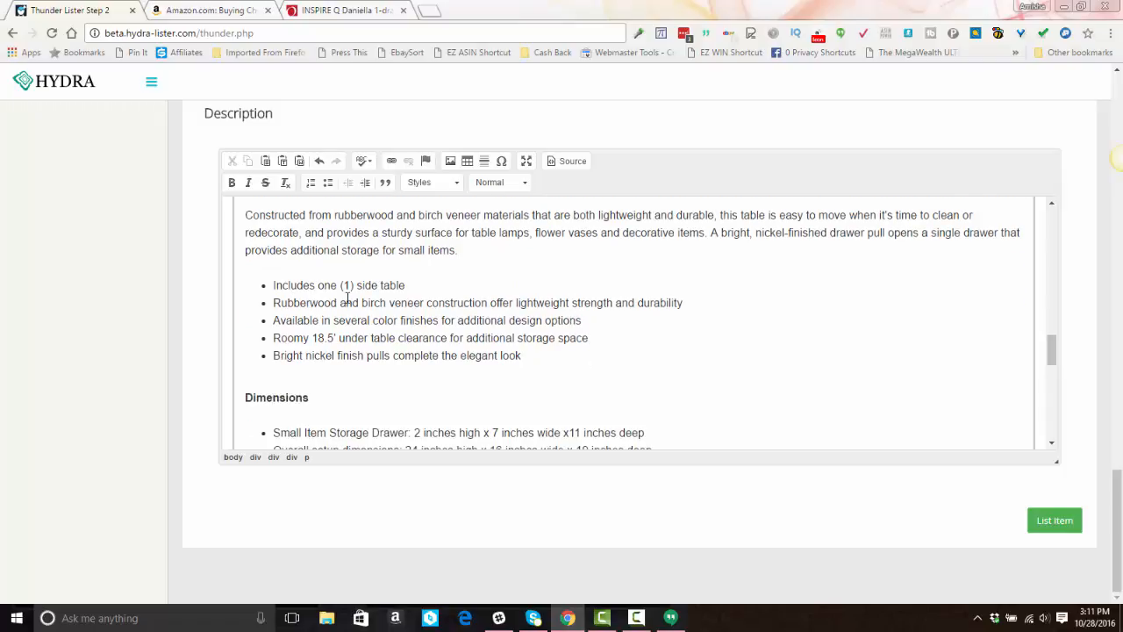
left_click(530, 354)
key("Return")
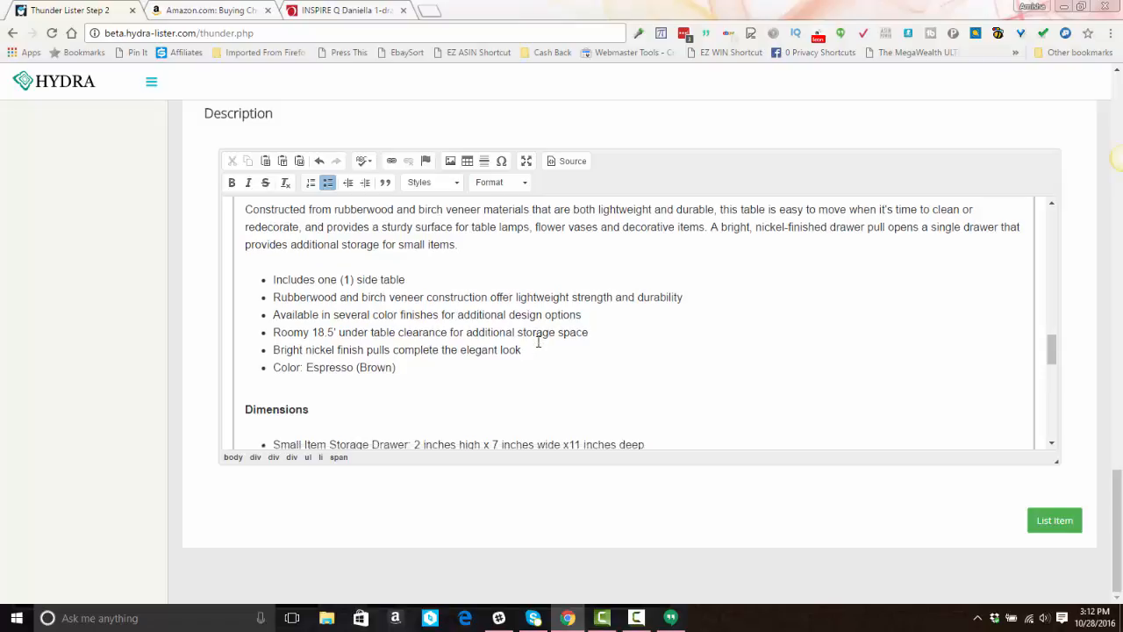
Go through the rest of the description and submit the espresso side table listing.
scroll(518, 332, "down", 3)
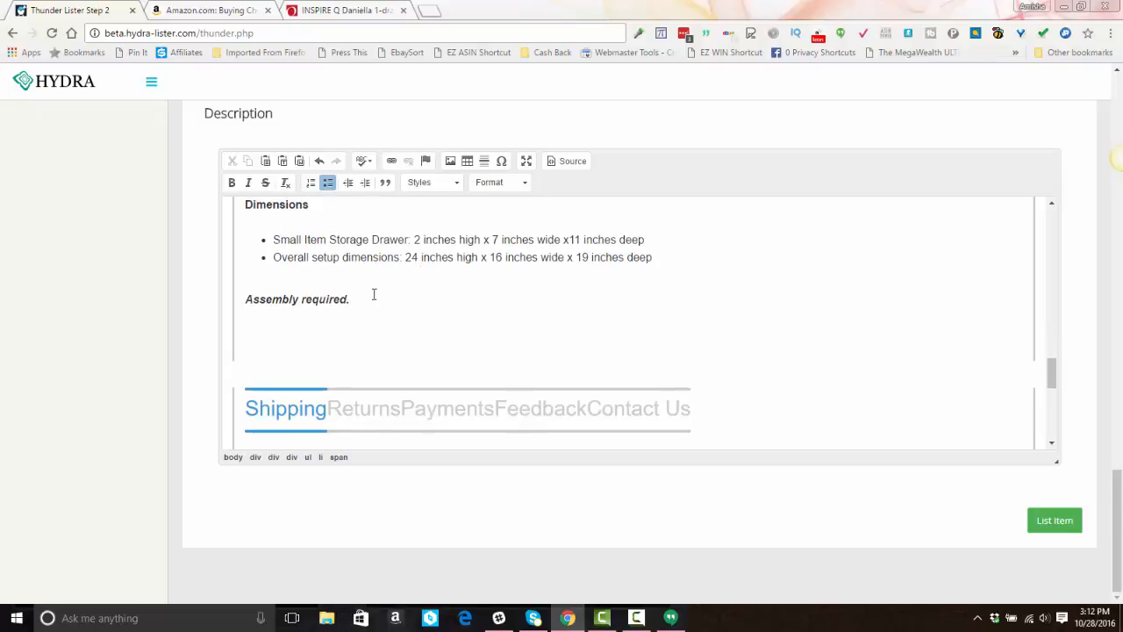
scroll(412, 305, "down", 5)
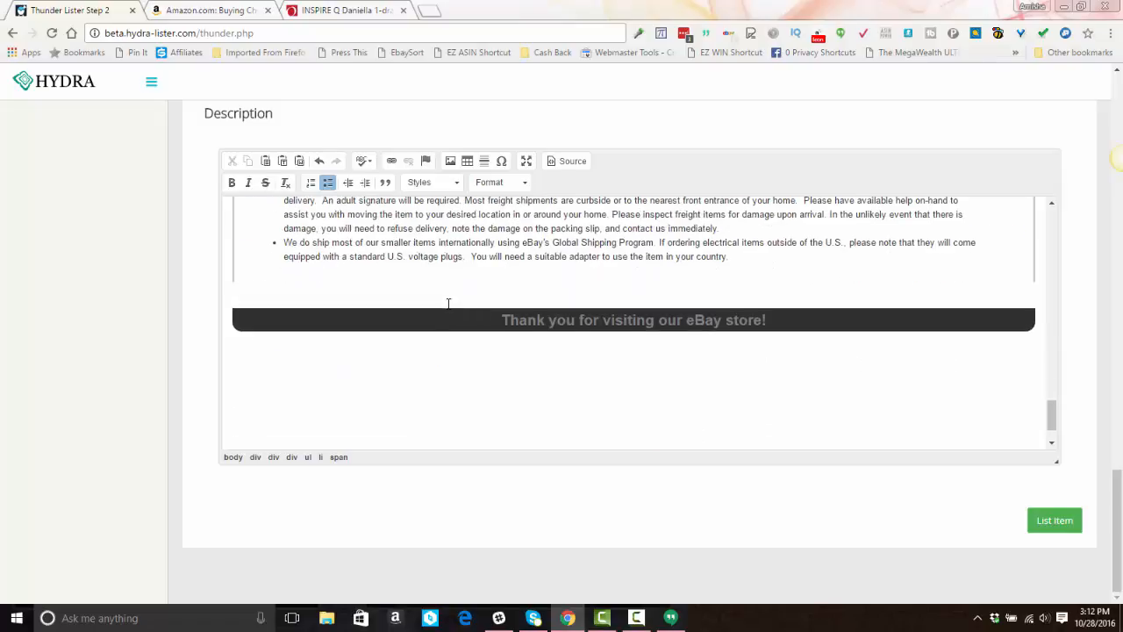
left_click(1049, 532)
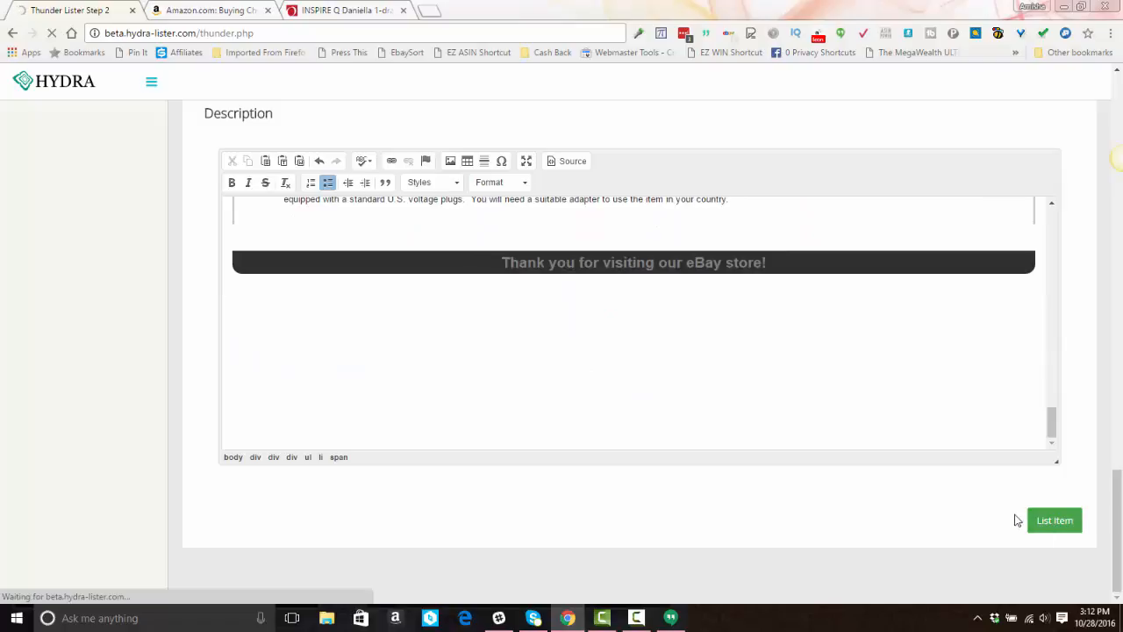
On the Overstock side table page, choose the Red option and copy the product page's URL.
left_click(372, 12)
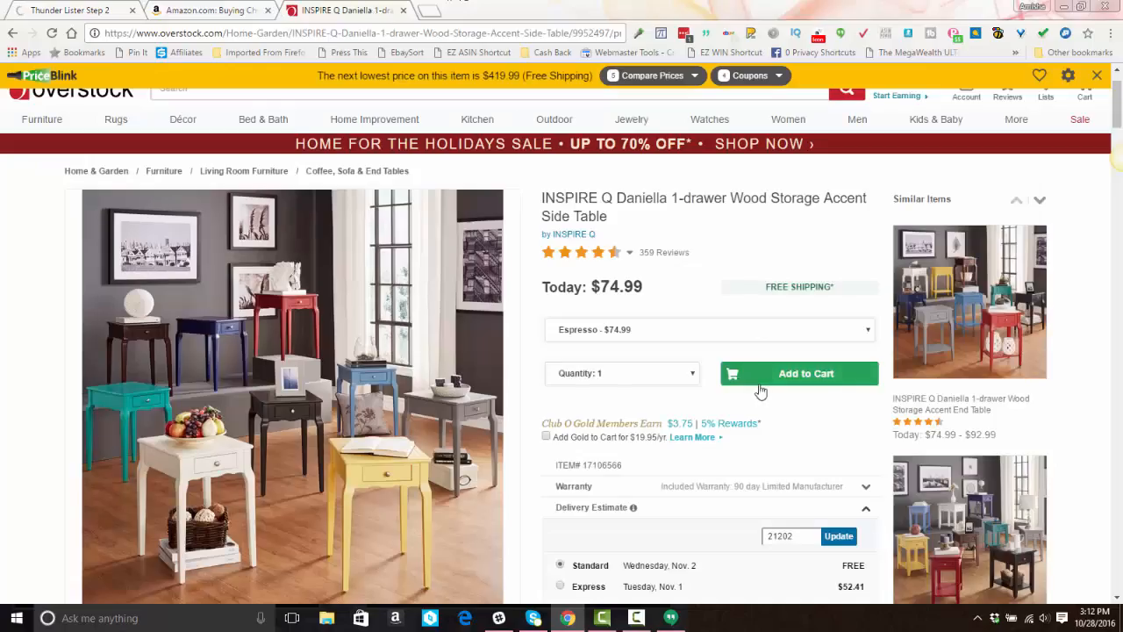
left_click(634, 337)
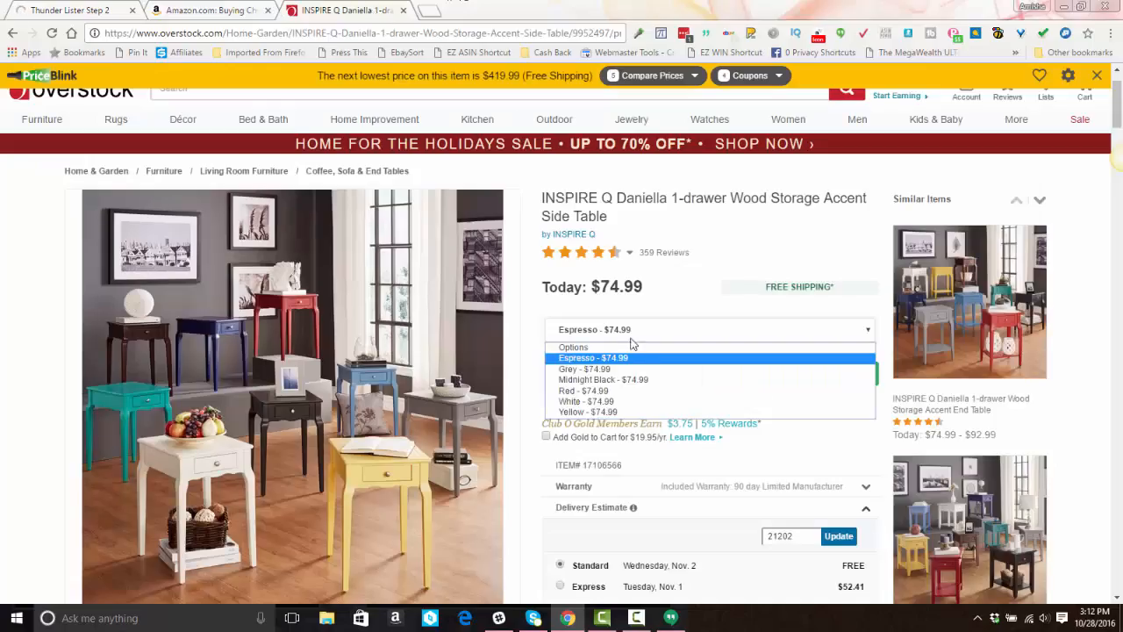
left_click(617, 398)
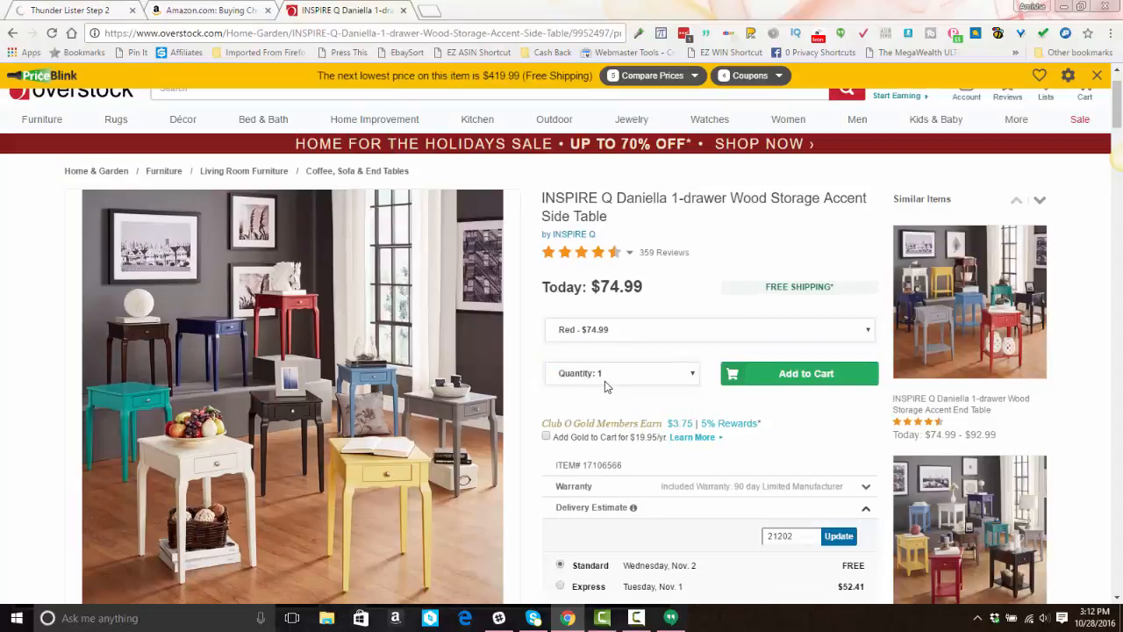
scroll(606, 386, "down", 2)
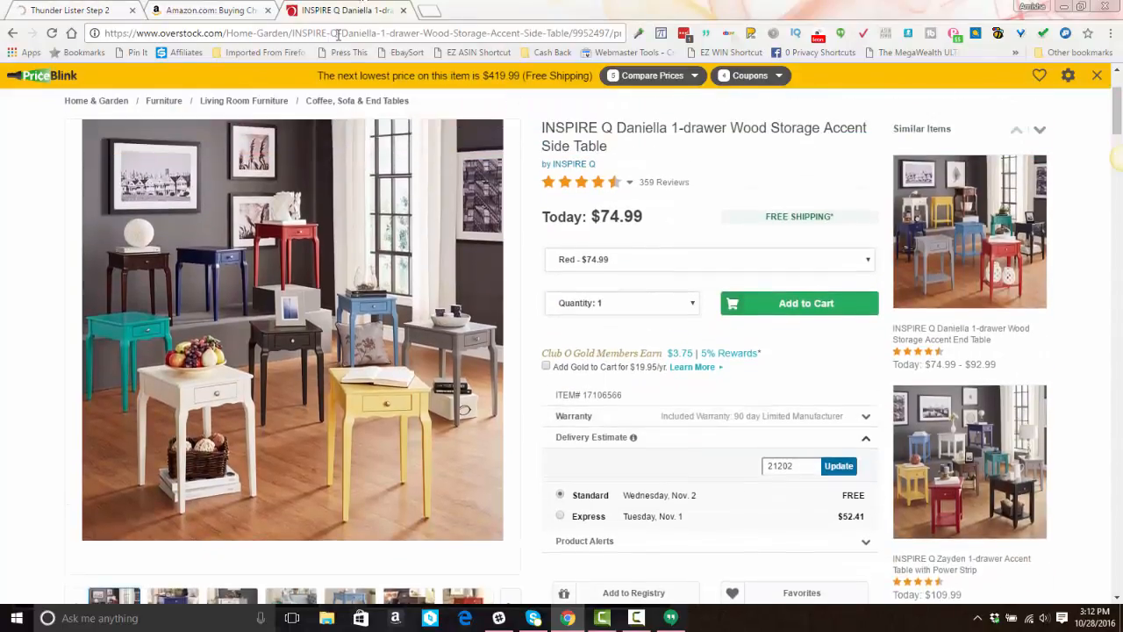
left_click(337, 34)
right_click(339, 35)
left_click(369, 88)
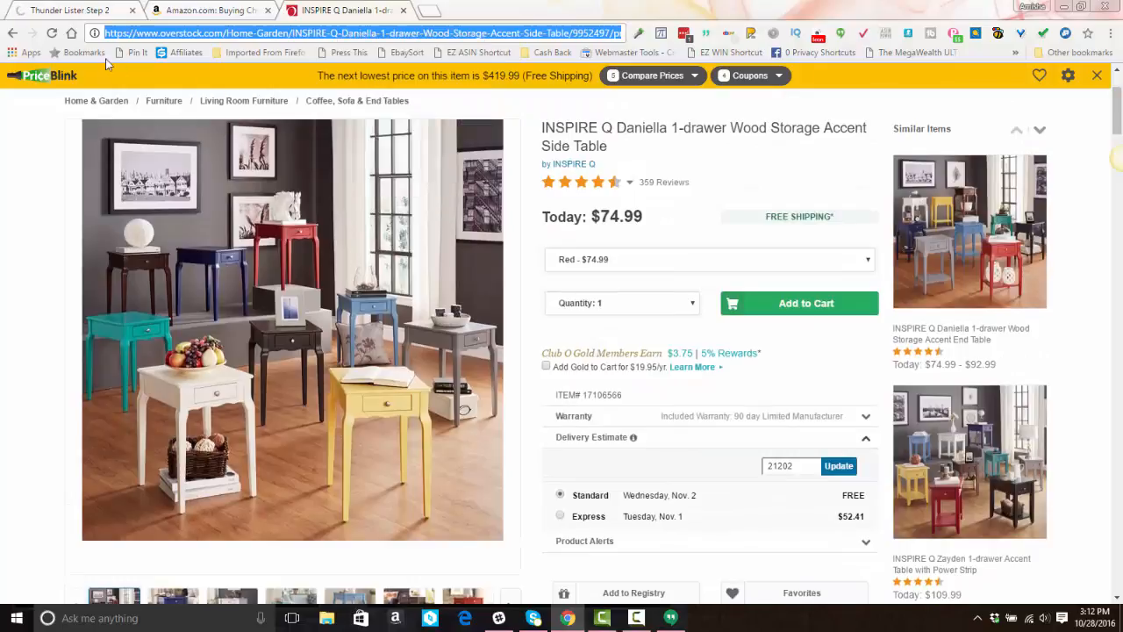
Start a new Thunder Lister item and paste the copied Overstock URL as its source.
left_click(70, 13)
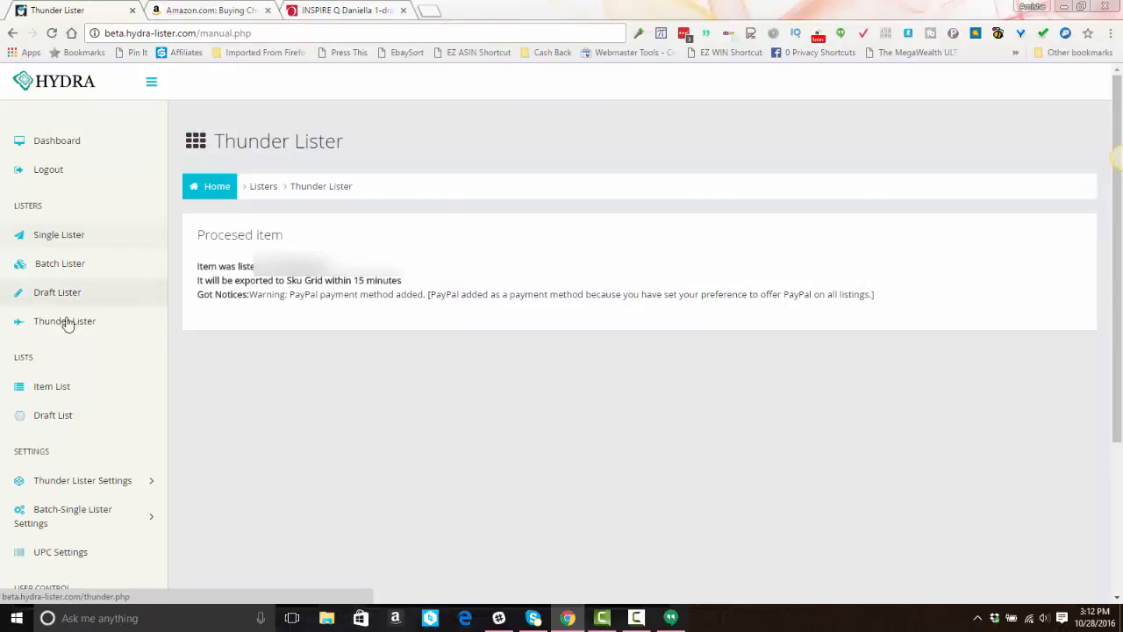
left_click(68, 323)
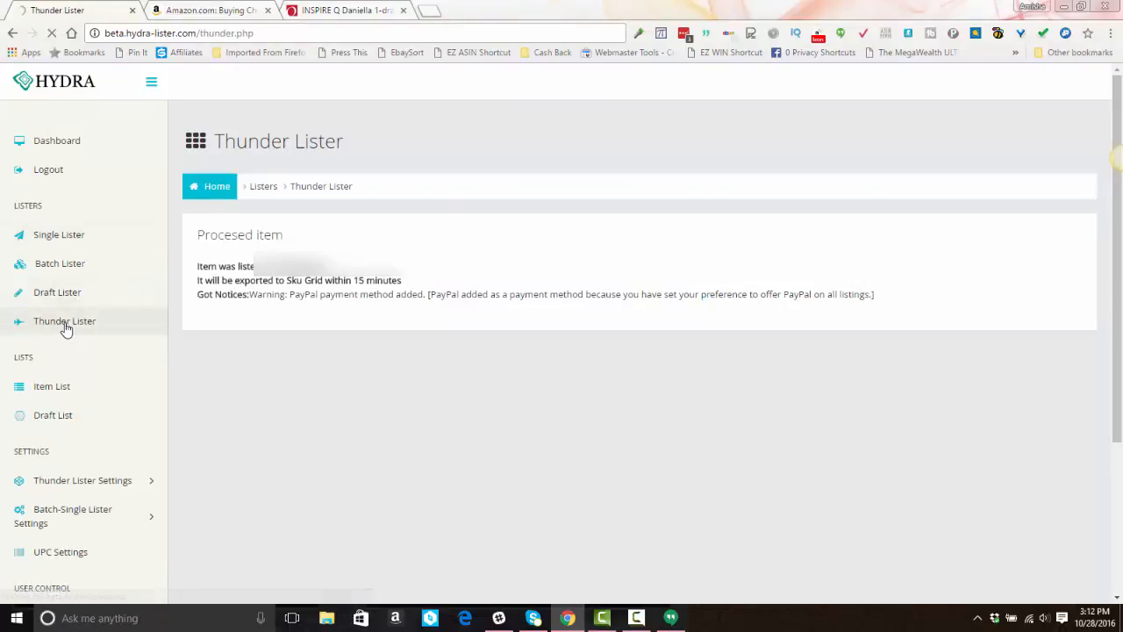
left_click(251, 279)
right_click(251, 274)
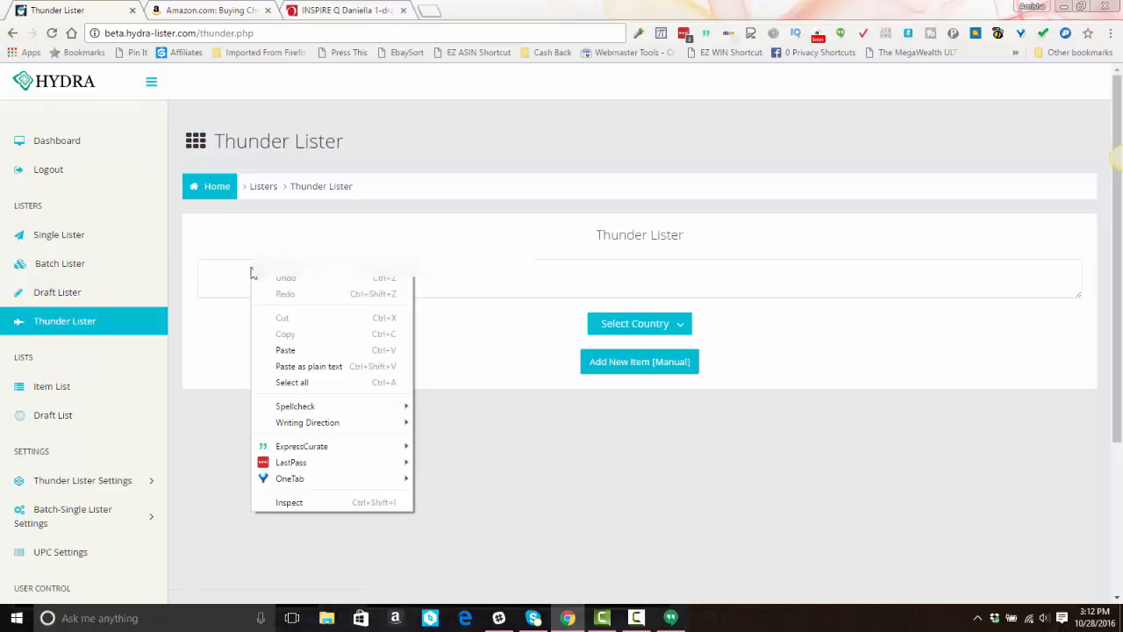
left_click(285, 350)
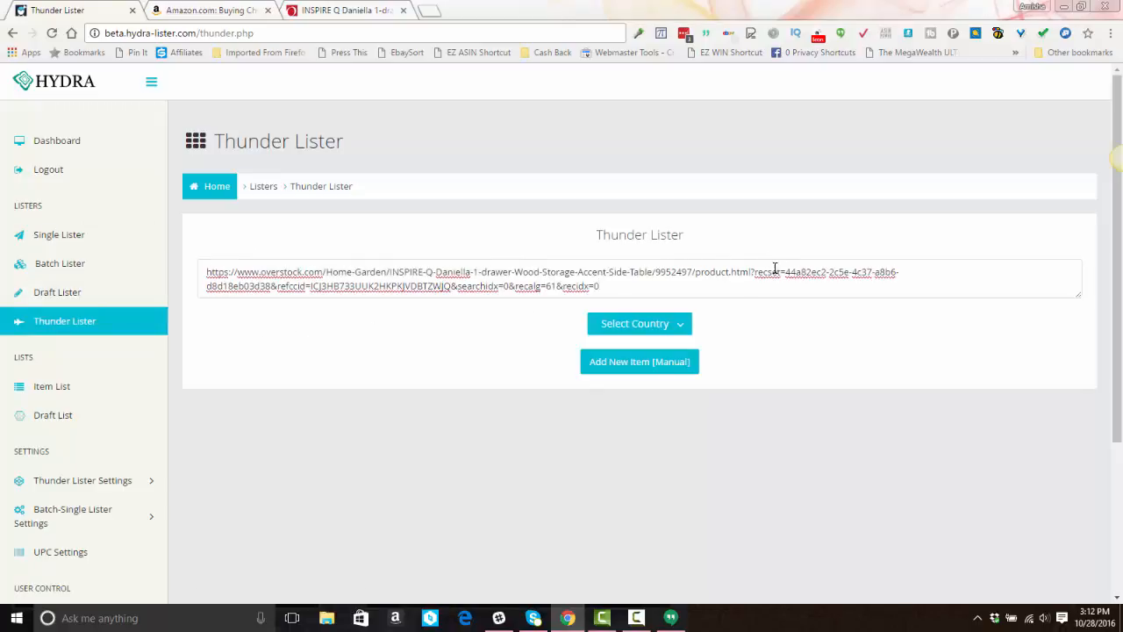
Trim the pasted URL so it ends at "product.html" and load the item for the US.
left_click_drag(768, 276, 804, 286)
left_click(822, 282)
left_click_drag(752, 273, 763, 282)
key("BackSpace")
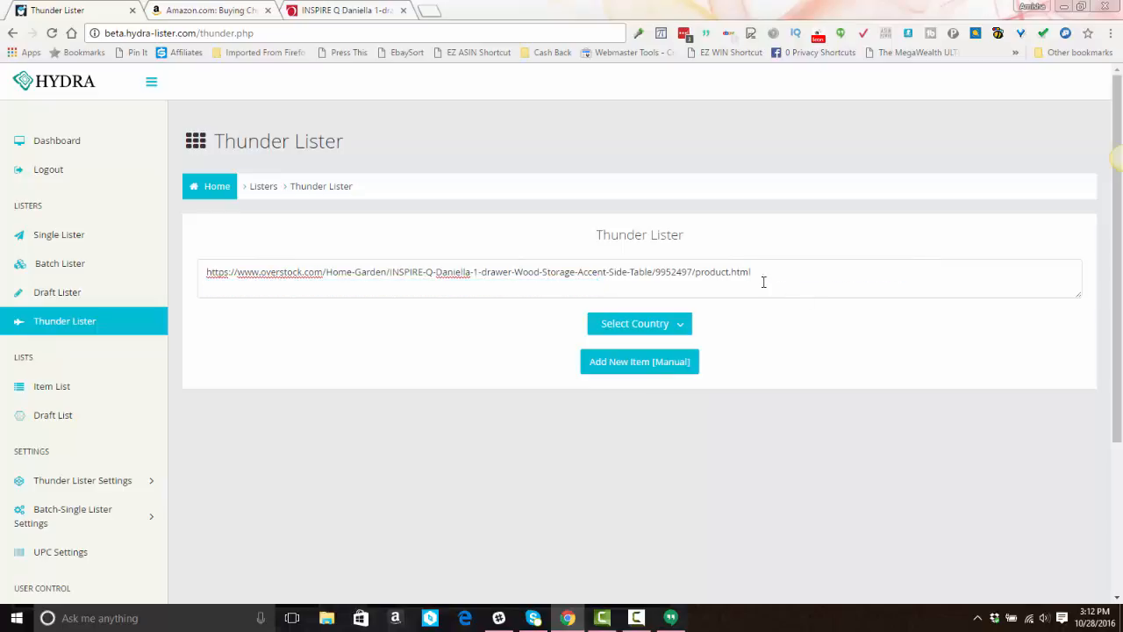
left_click(658, 324)
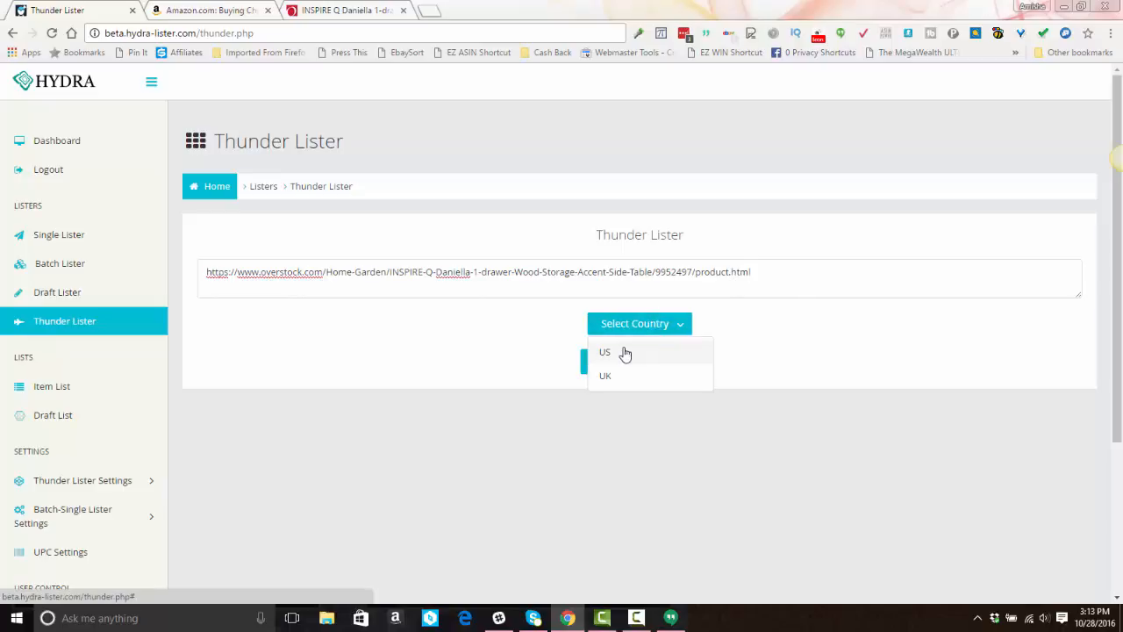
left_click(625, 353)
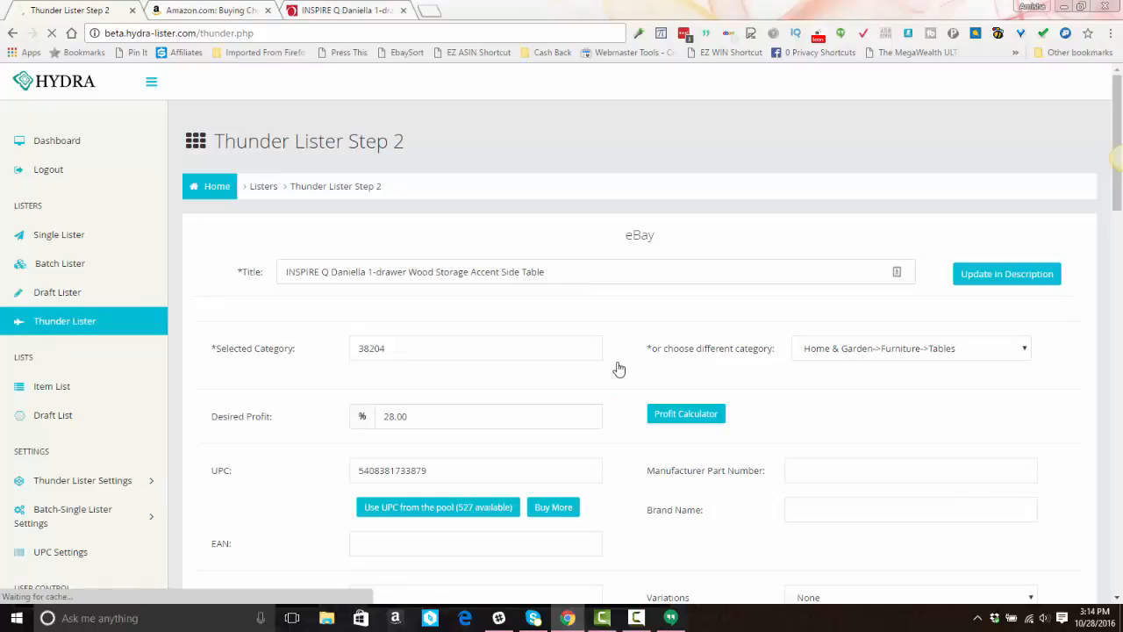
Replace "INSPIRE Q Daniella" with "Red" in the listing title and change "1-drawer" to "1 Drawer".
left_click(329, 273)
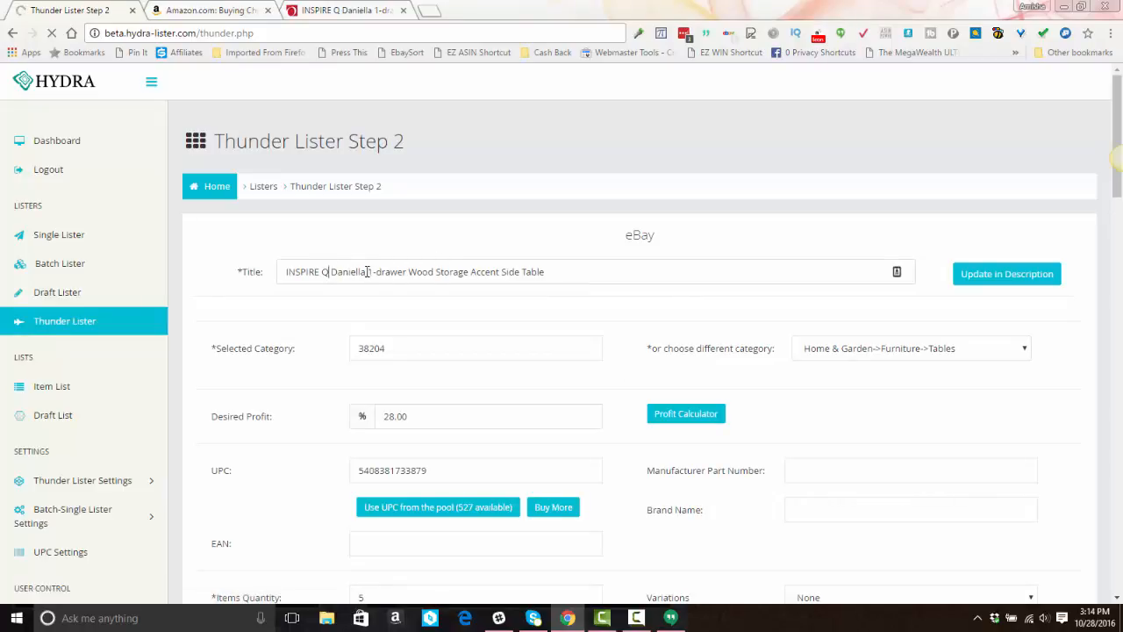
left_click_drag(368, 272, 302, 275)
double_click(302, 275)
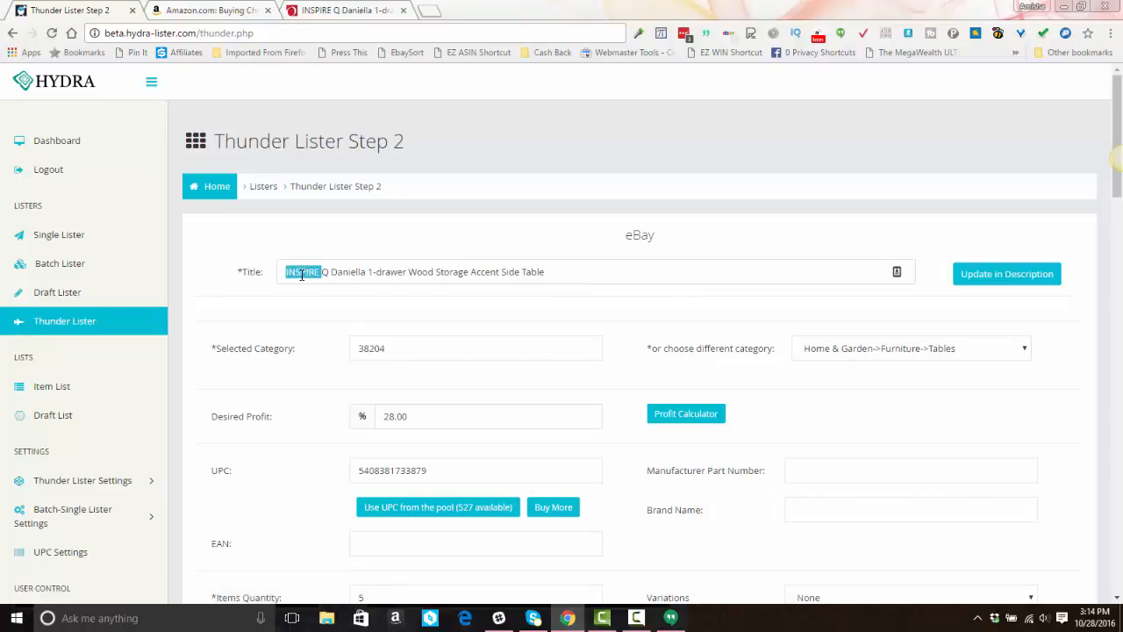
left_click(368, 272)
key("Left")
key("shift+Left")
key("shift+Left")
key("shift+Left")
key("shift+Left")
key("shift+Left")
key("shift+Left")
key("shift+Left")
key("shift+Left")
key("shift+Left")
key("shift+Left")
key("shift+Left")
key("shift+Left")
key("shift+Left")
key("shift+Left")
key("shift+Left")
key("shift+Left")
key("shift+Left")
key("shift+Left")
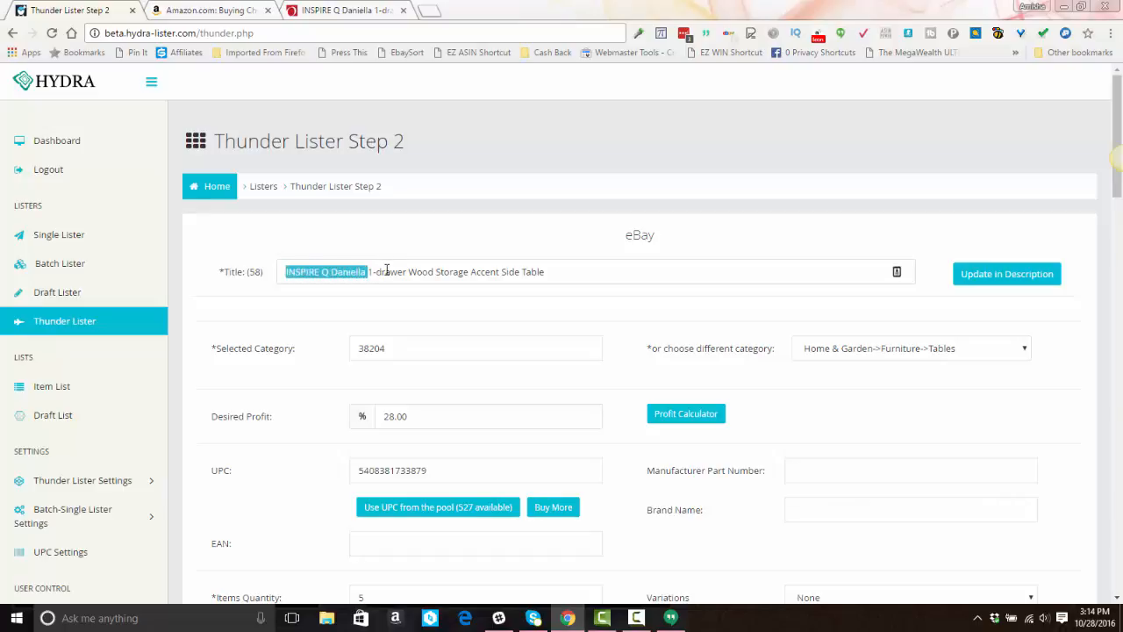
key("BackSpace")
type("Red")
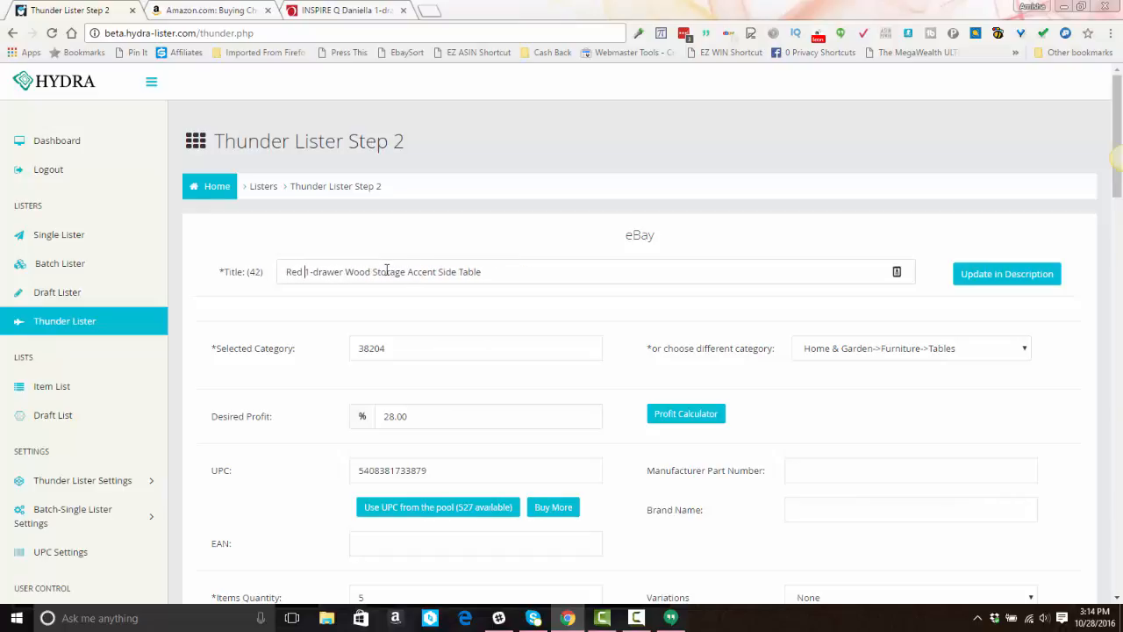
key("BackSpace")
key("shift+Right")
type("D")
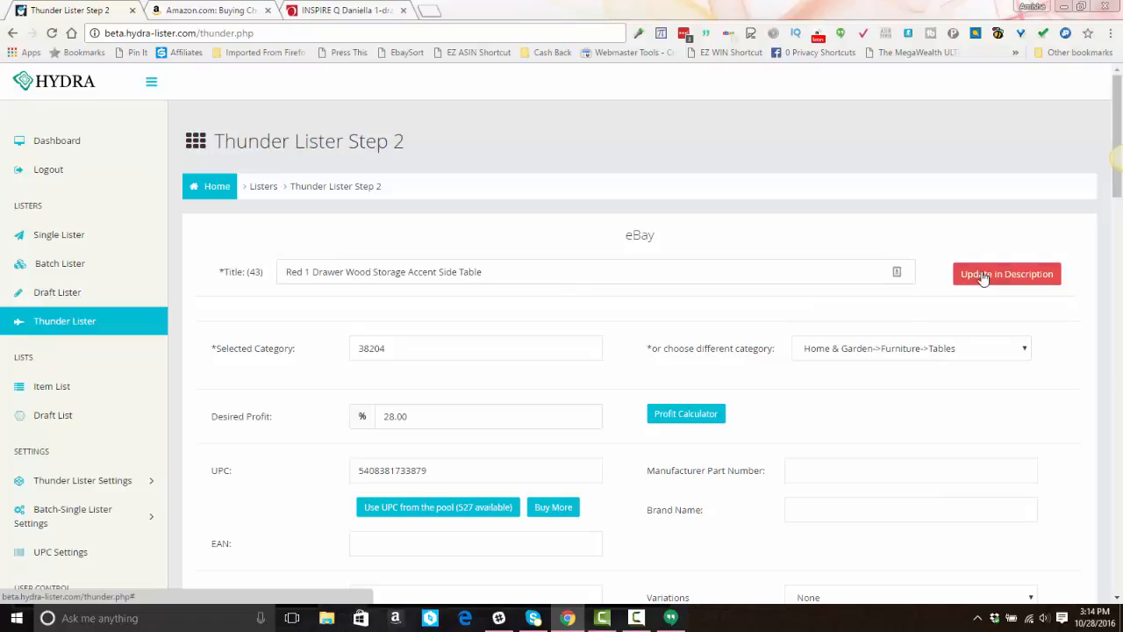
Set the listing's variation to Red.
scroll(559, 338, "down", 2)
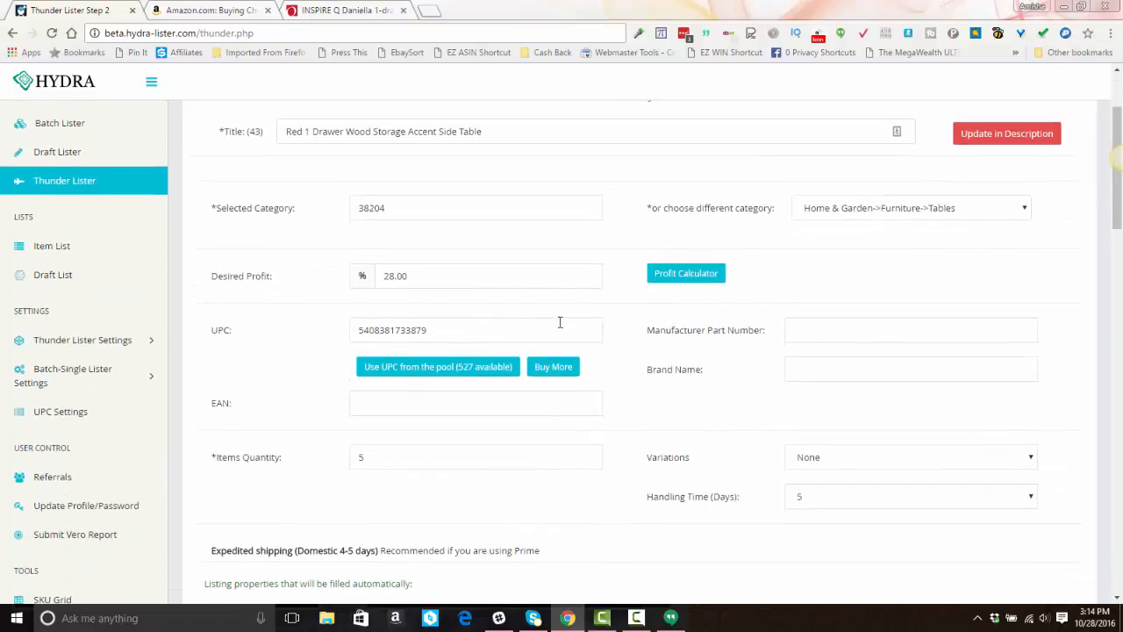
scroll(559, 323, "down", 1)
scroll(643, 328, "down", 3)
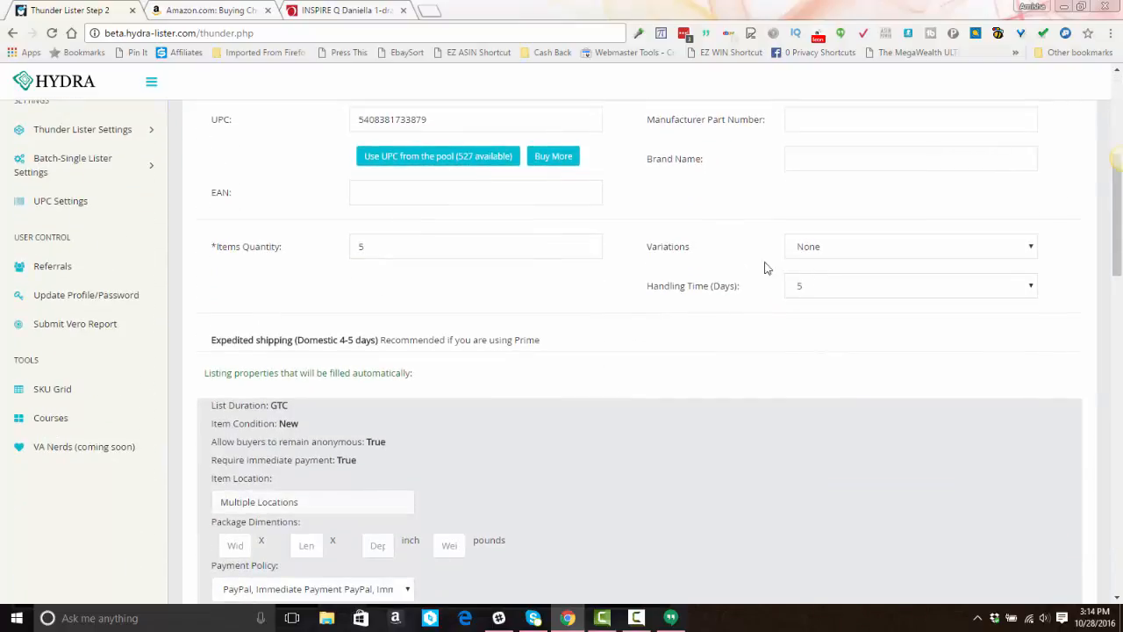
left_click(818, 179)
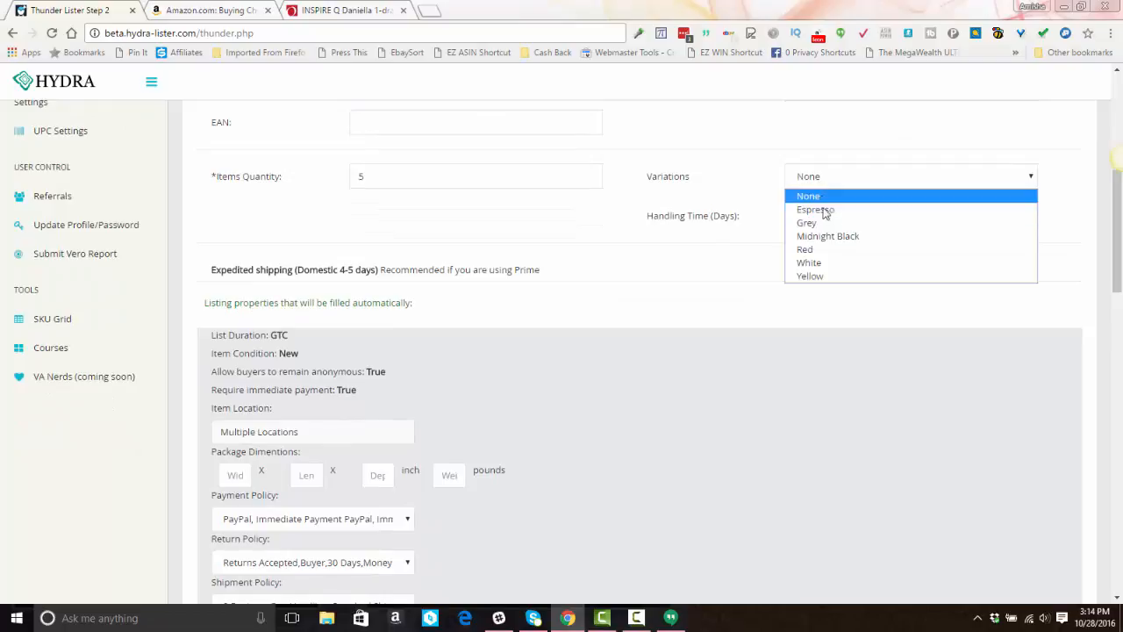
left_click(817, 253)
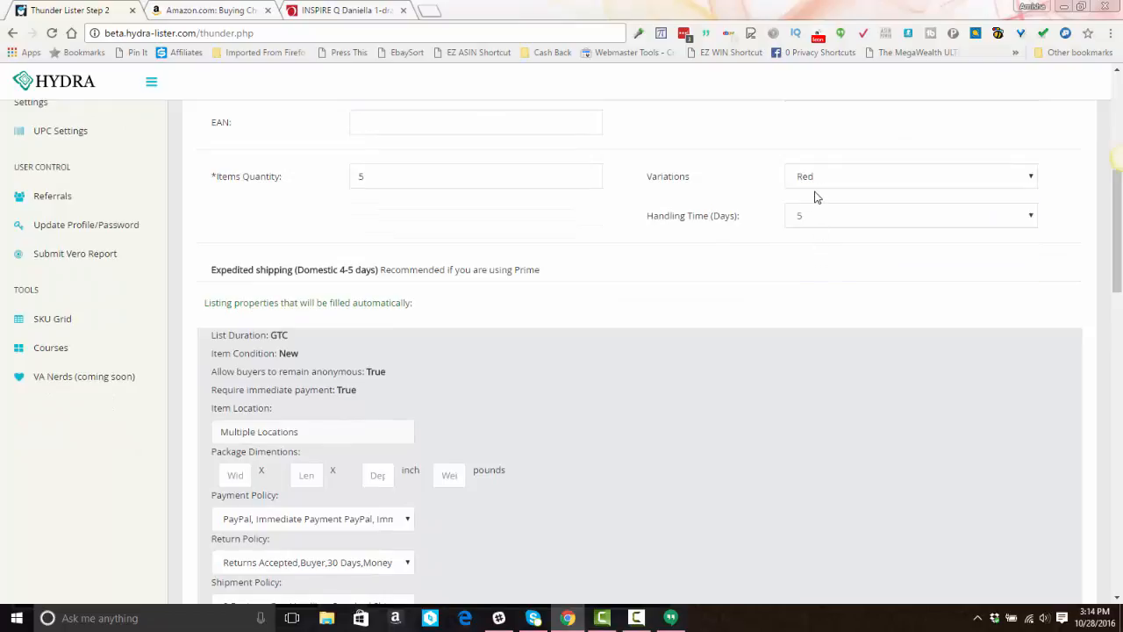
Exclude every listing image except the photo of the red side table.
scroll(489, 296, "down", 6)
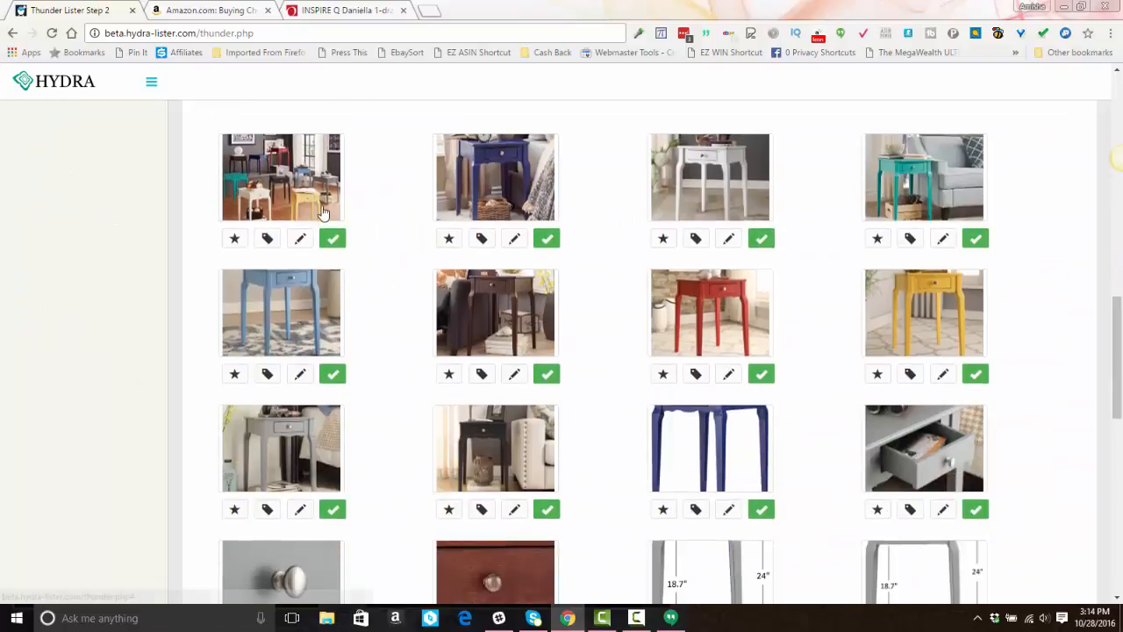
left_click(333, 240)
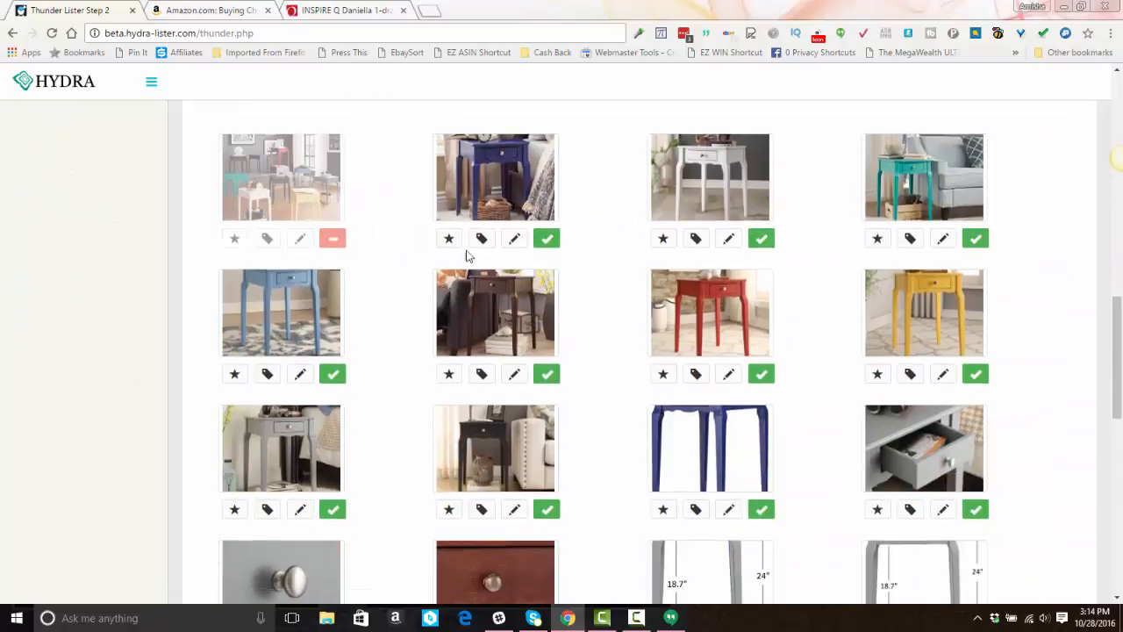
left_click(548, 240)
left_click(761, 238)
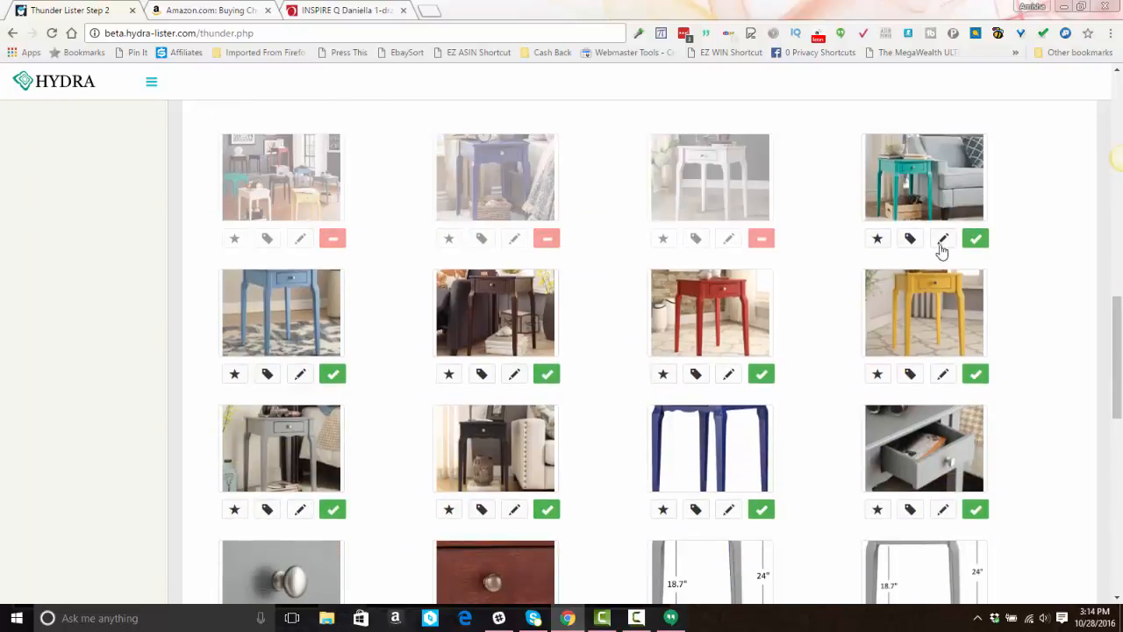
left_click(974, 238)
left_click(333, 373)
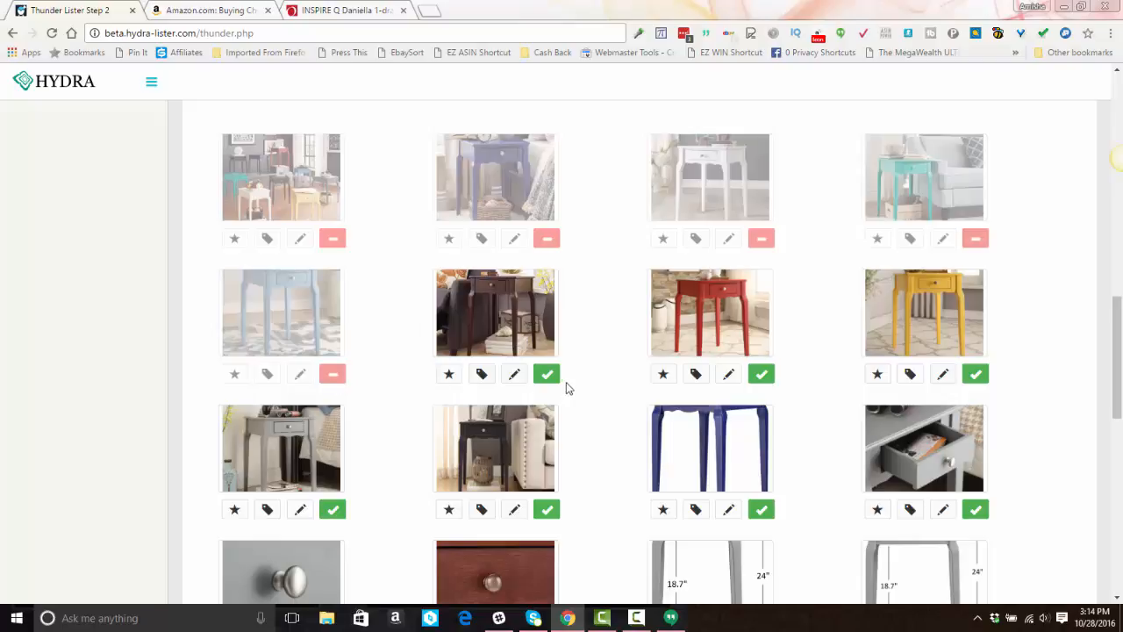
left_click(546, 374)
left_click(974, 374)
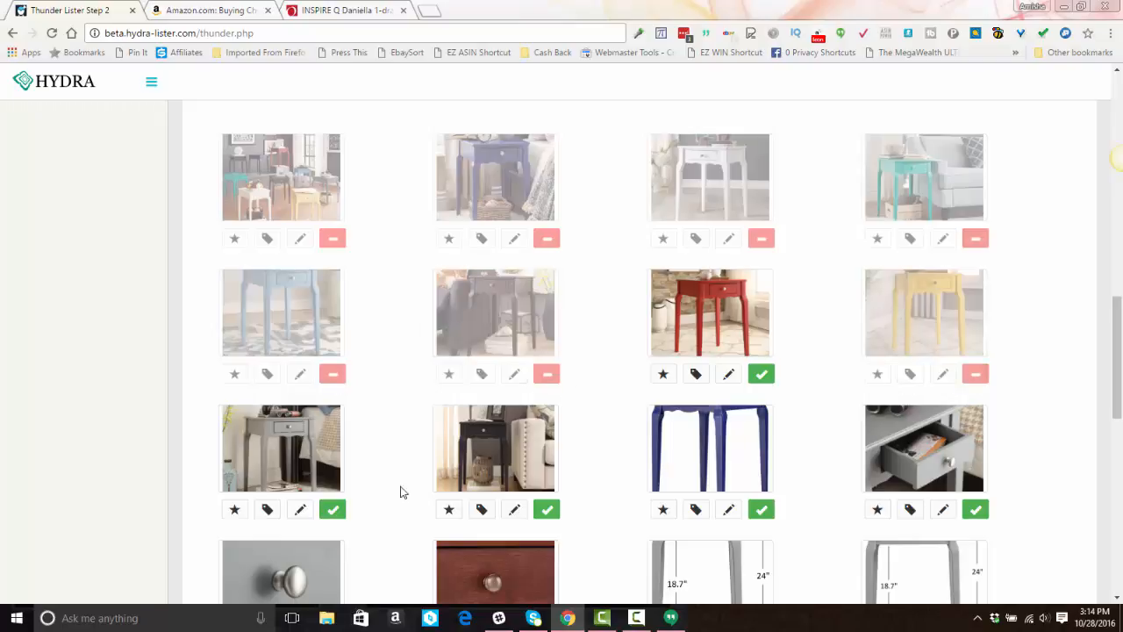
left_click(333, 509)
left_click(547, 509)
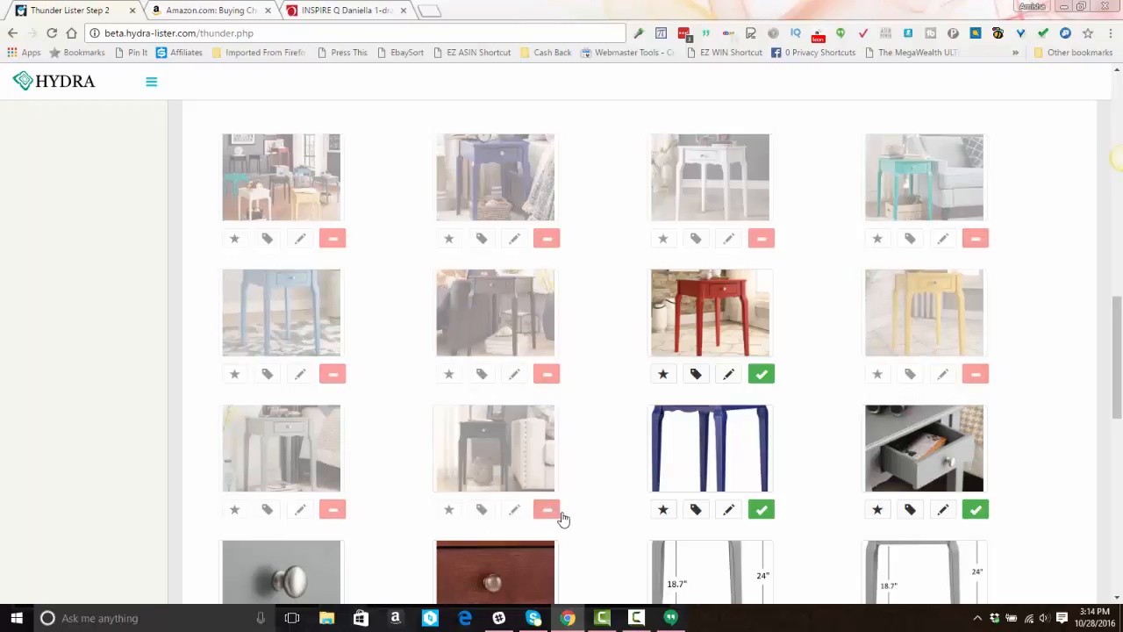
left_click(762, 509)
left_click(976, 513)
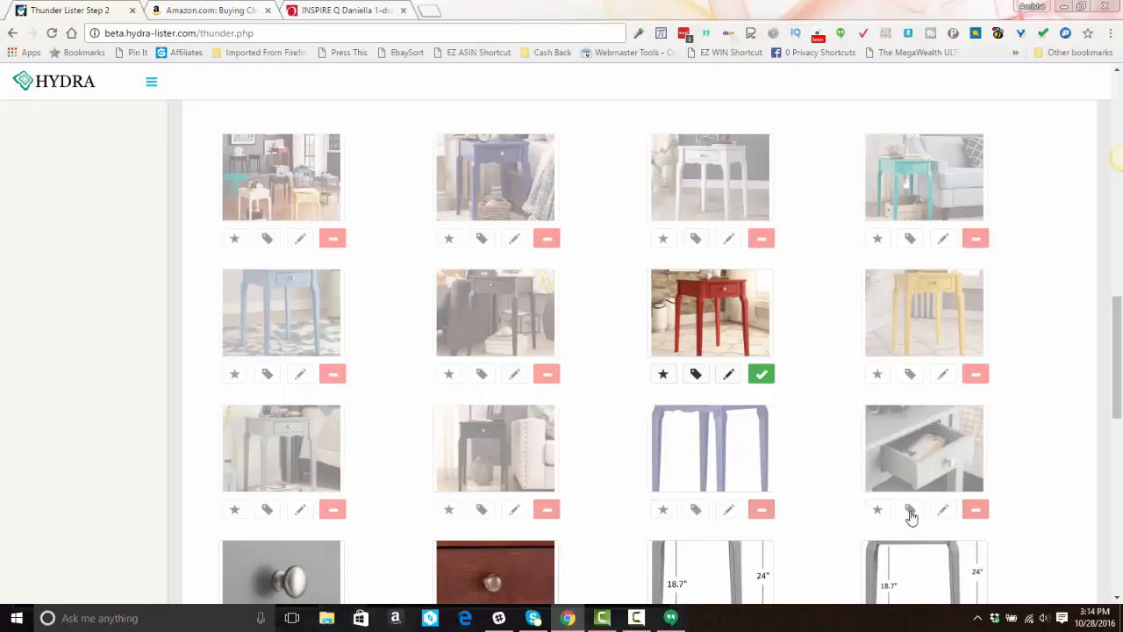
scroll(694, 459, "down", 3)
left_click(332, 434)
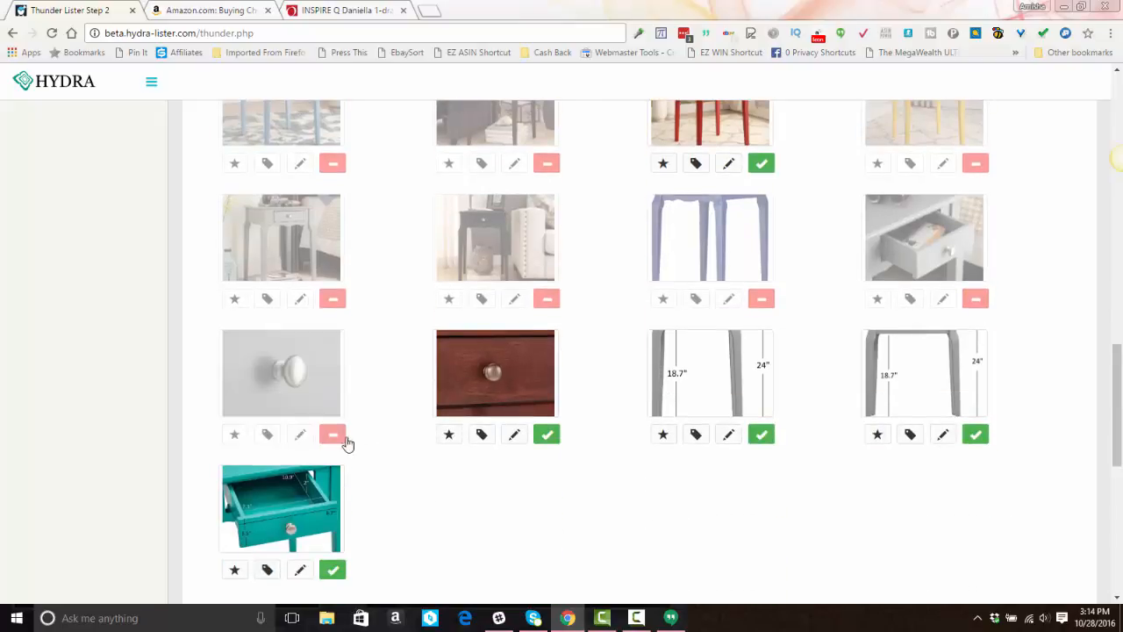
left_click(547, 435)
left_click(762, 435)
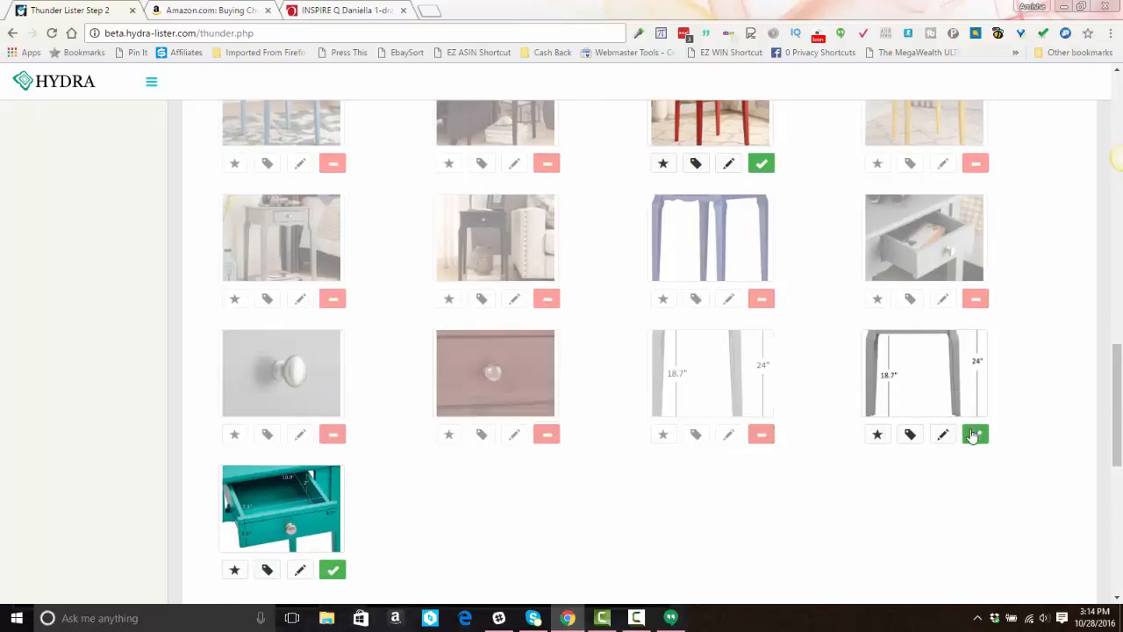
left_click(976, 434)
scroll(359, 492, "down", 2)
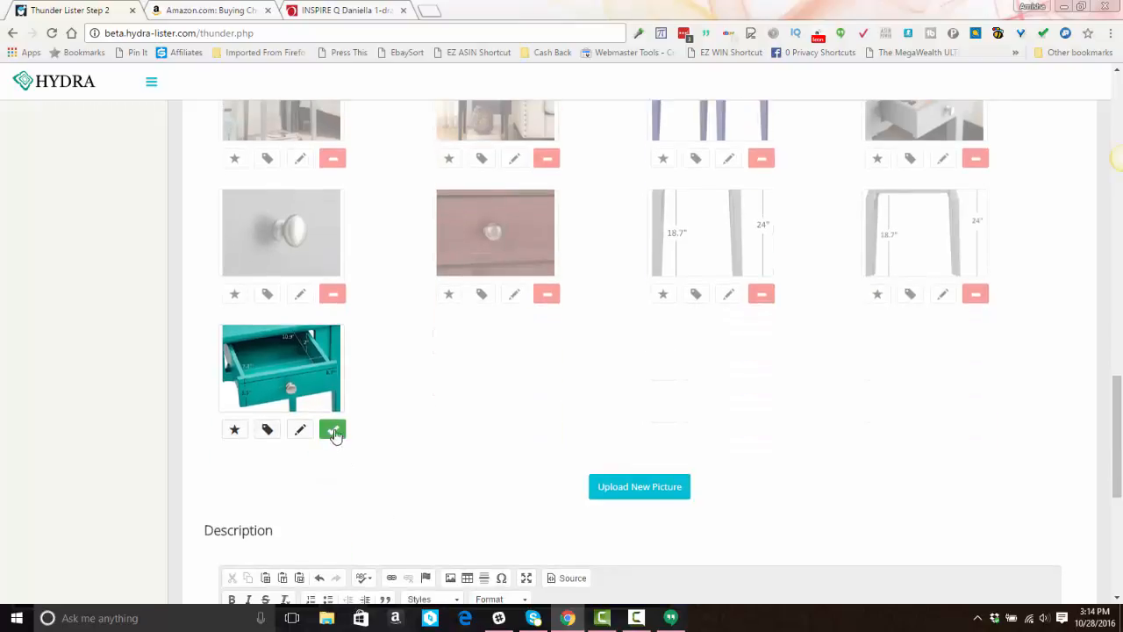
left_click(331, 429)
Open the red table photo for editing and crop it to about 1007 × 963, cutting off the "Red" caption strip.
scroll(602, 509, "up", 1)
scroll(602, 500, "up", 4)
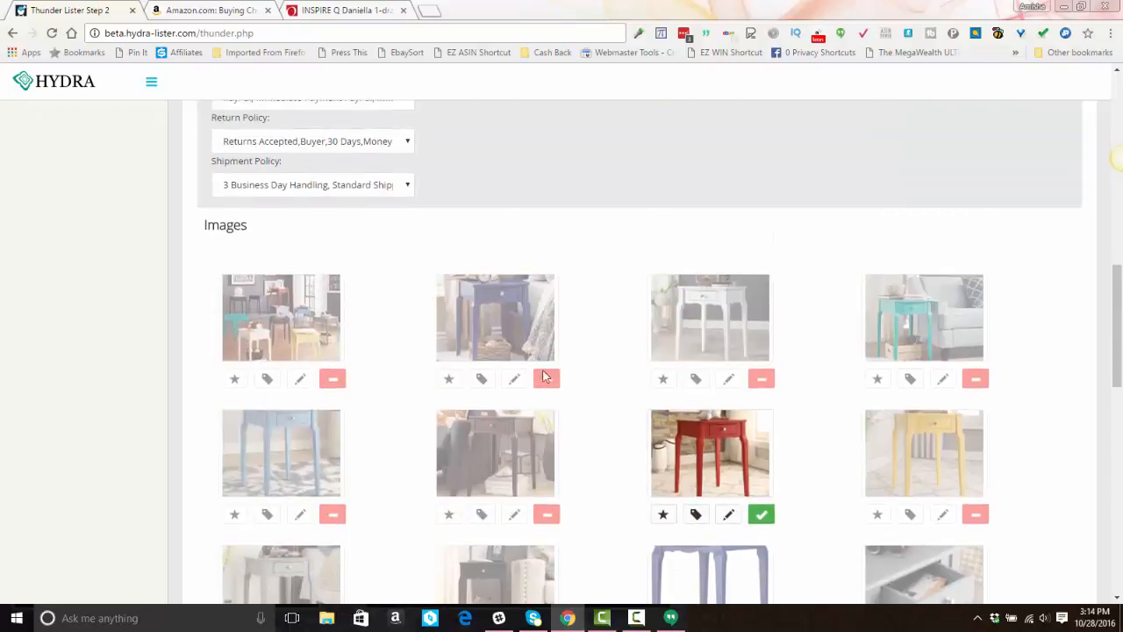
left_click(729, 516)
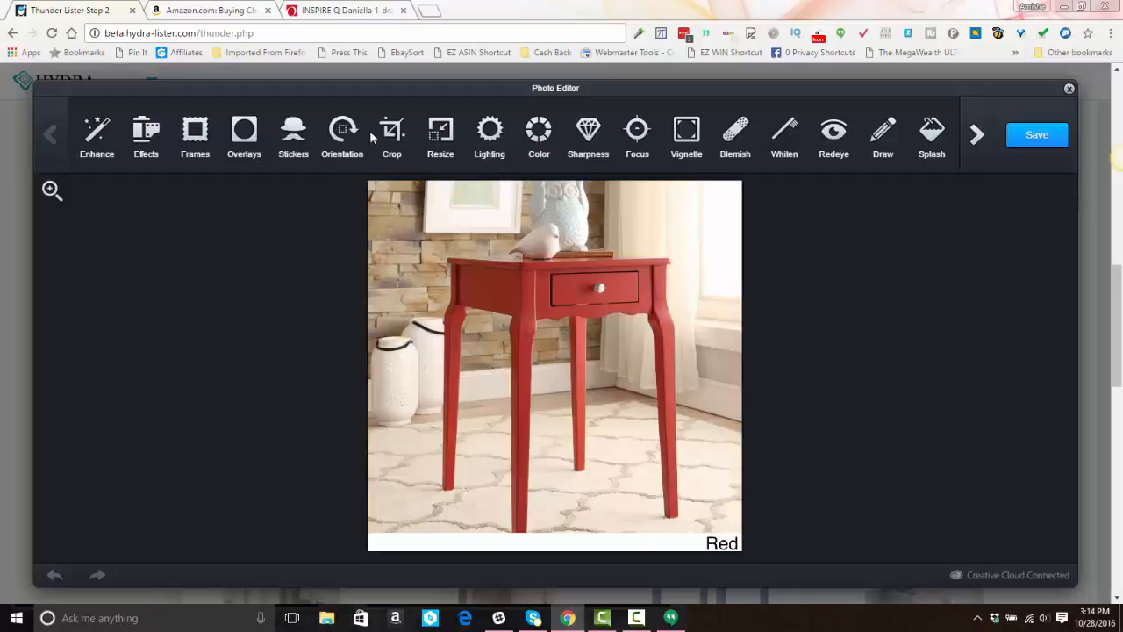
left_click(392, 133)
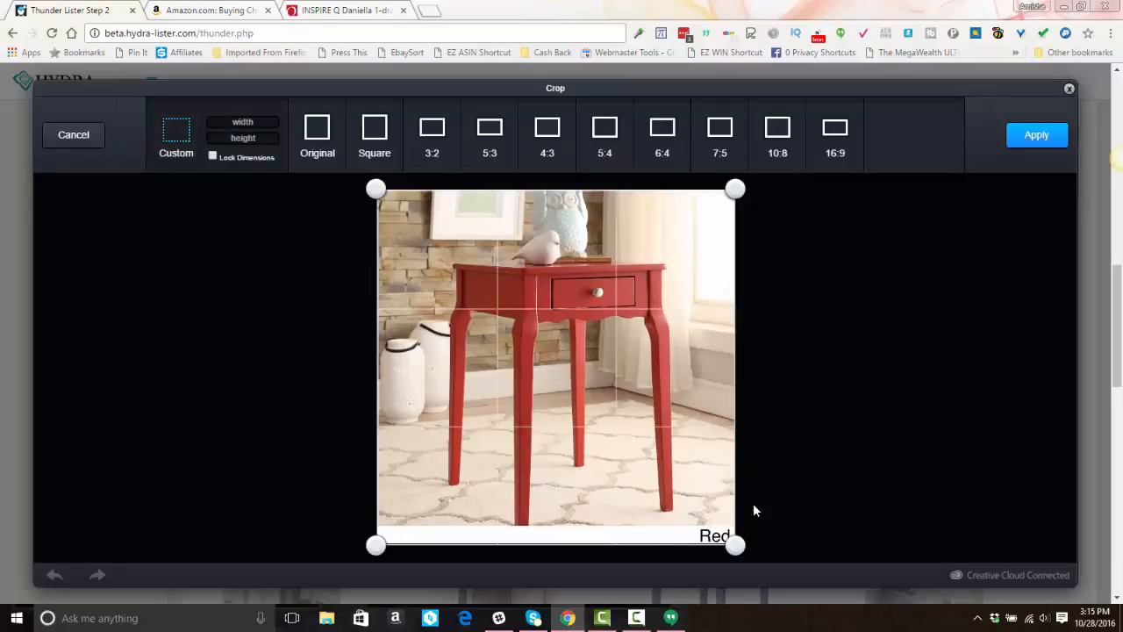
left_click_drag(735, 545, 730, 528)
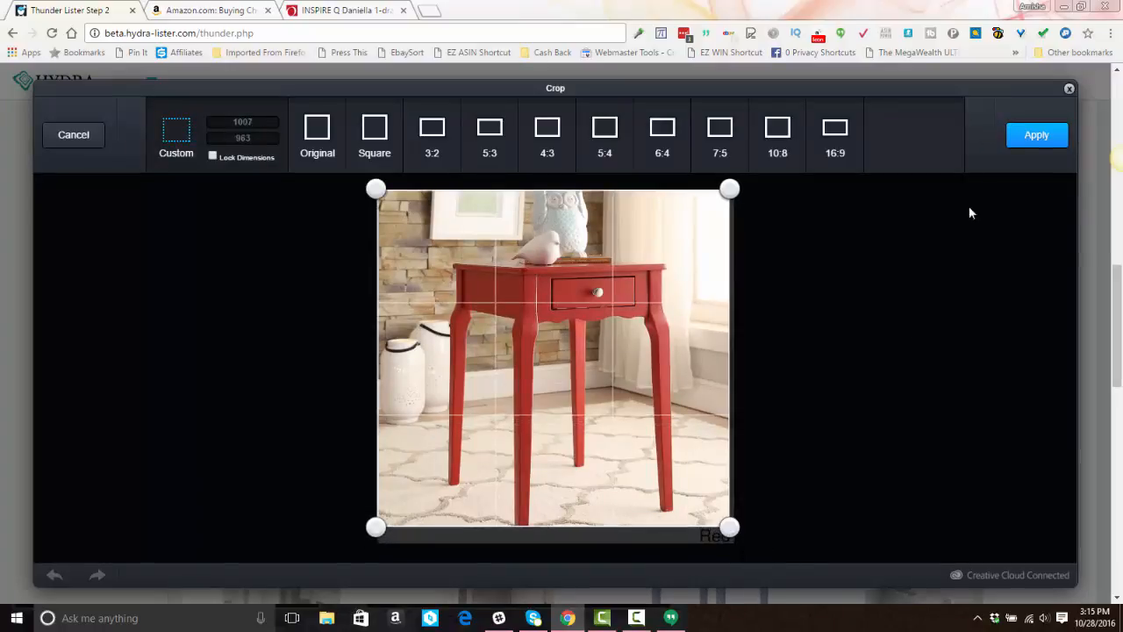
left_click(1034, 137)
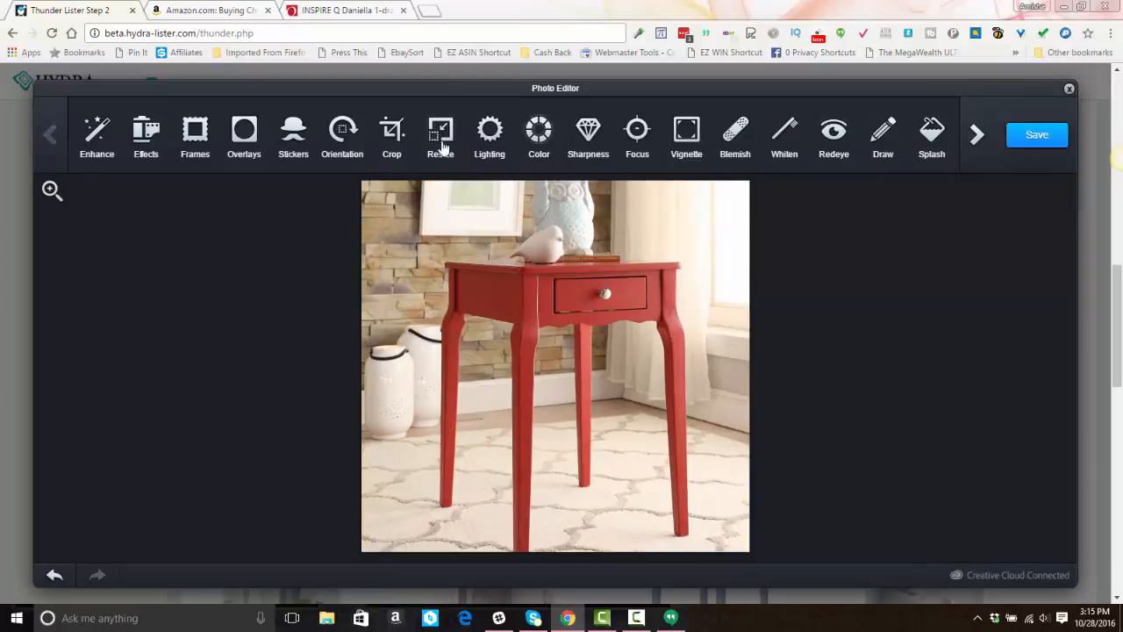
Mirror the red table photo horizontally and save the edited image.
left_click(342, 136)
left_click(604, 133)
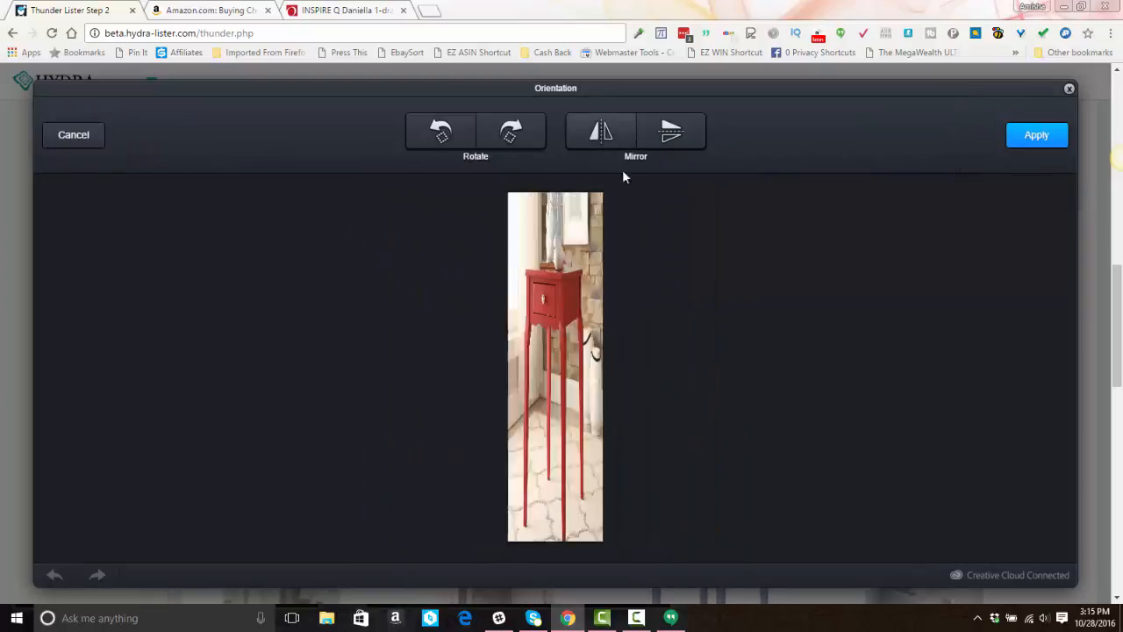
left_click(1035, 136)
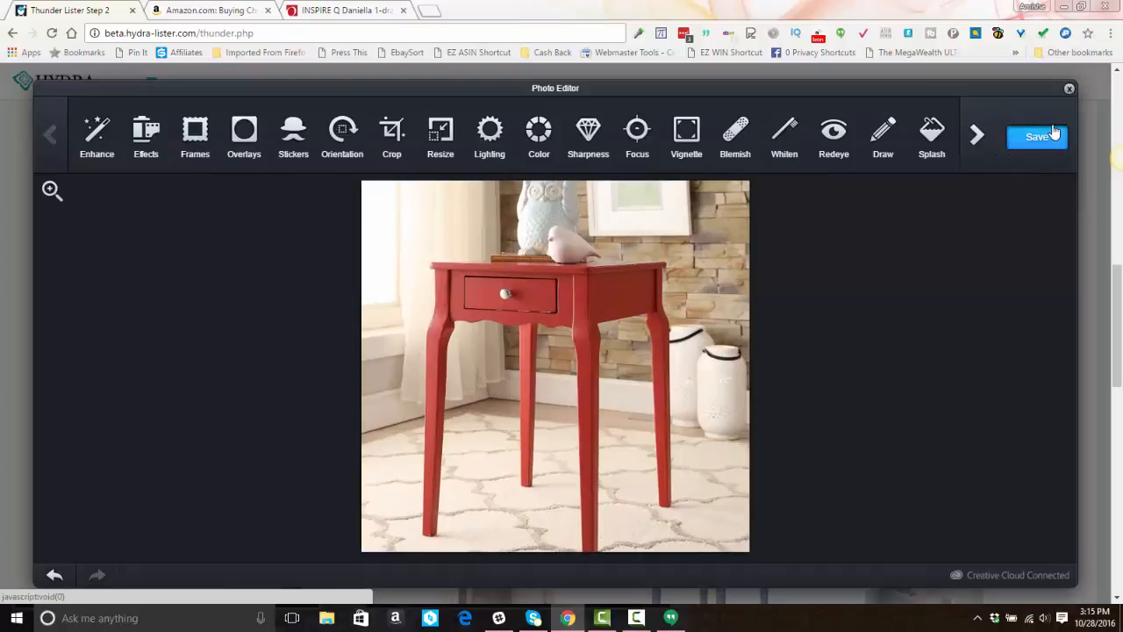
left_click(1054, 133)
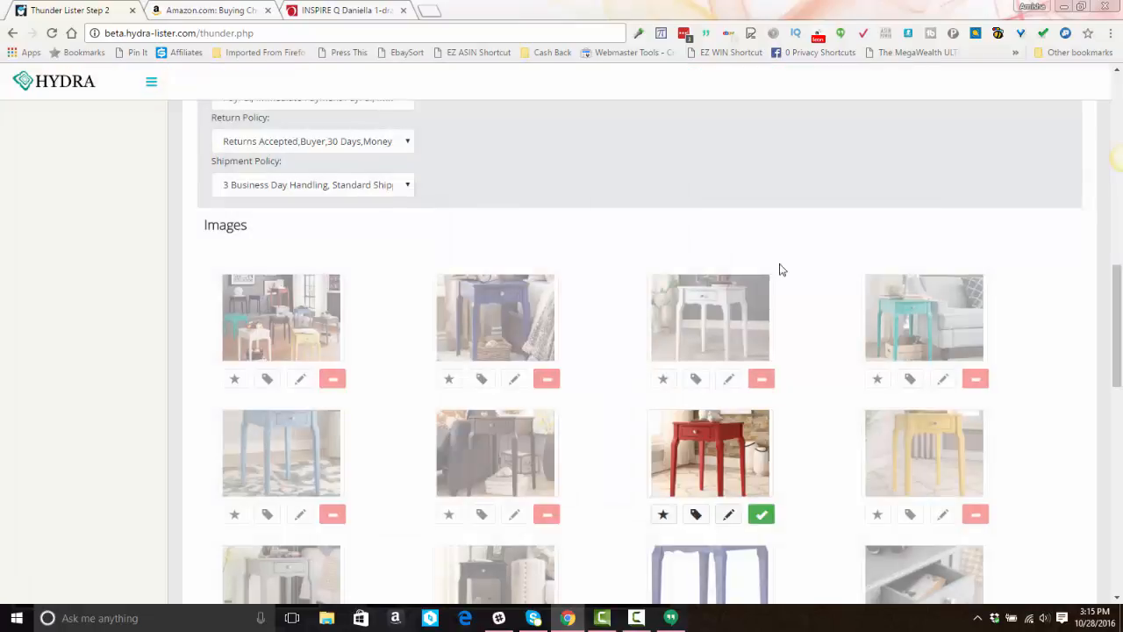
Make the edited red table photo the listing's main image.
scroll(707, 380, "down", 1)
left_click(662, 446)
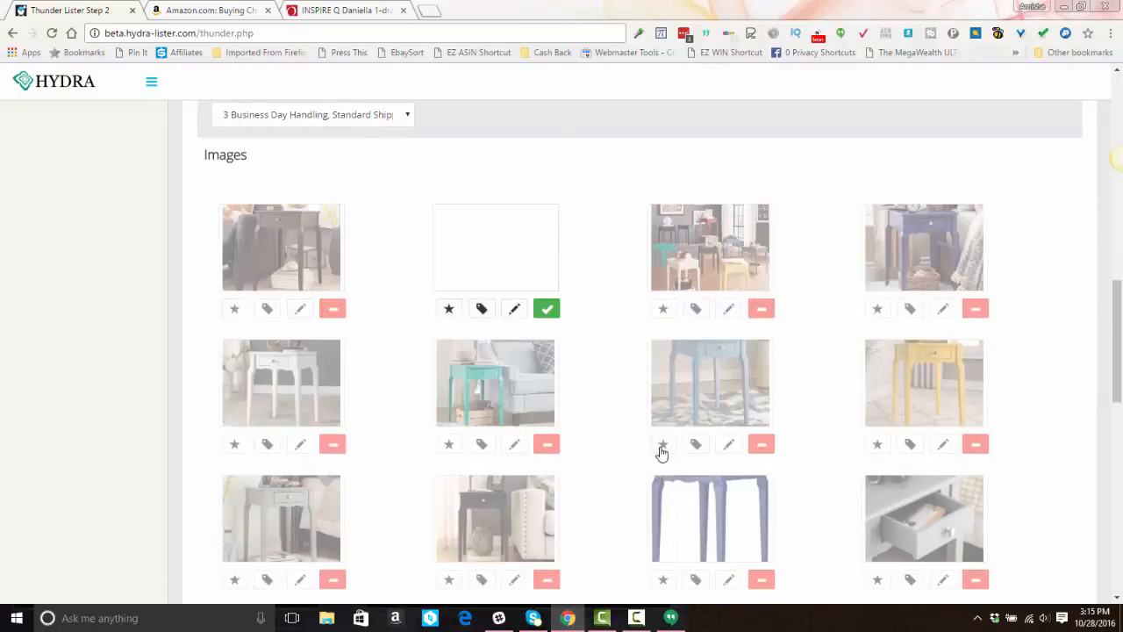
left_click(449, 309)
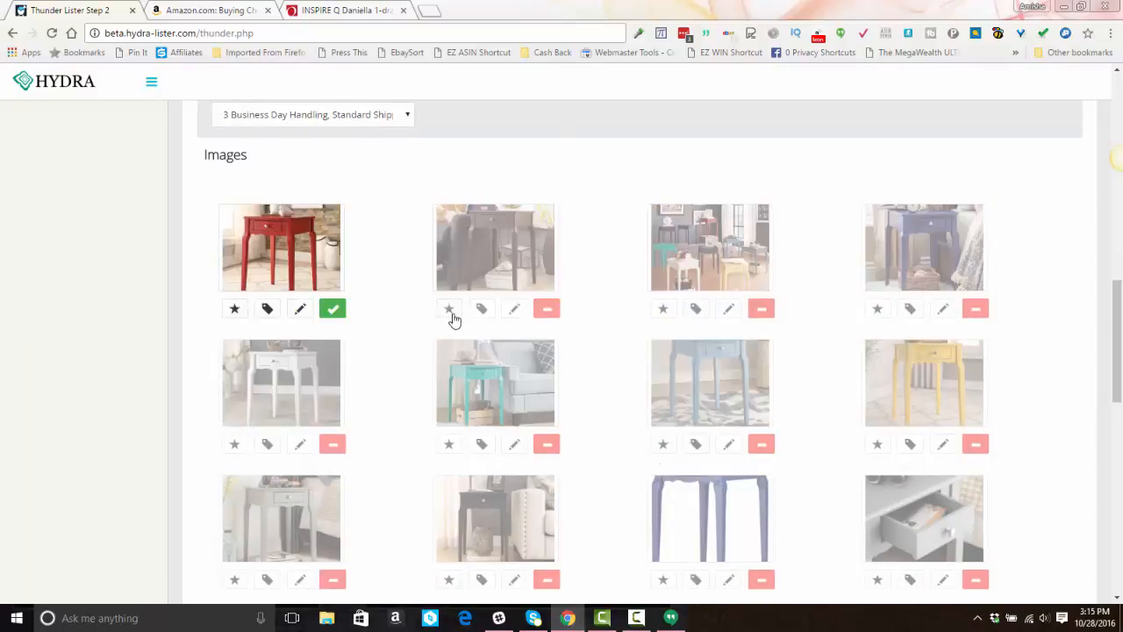
Delete the "ITEM#" line above the product text in the description.
scroll(755, 361, "down", 1)
scroll(756, 360, "down", 10)
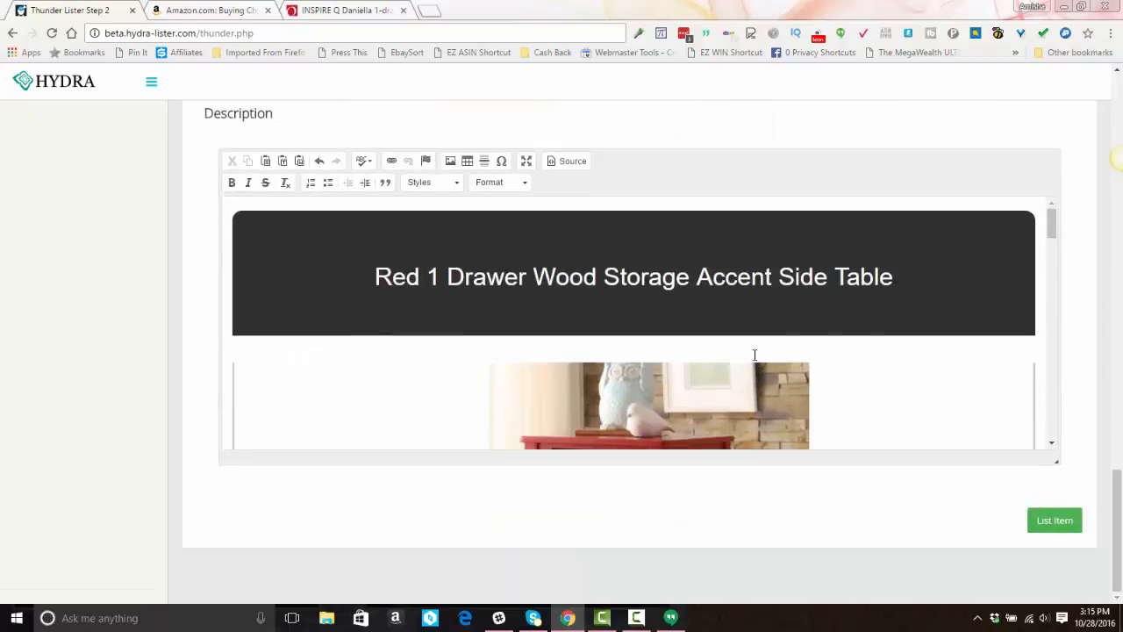
scroll(523, 341, "down", 3)
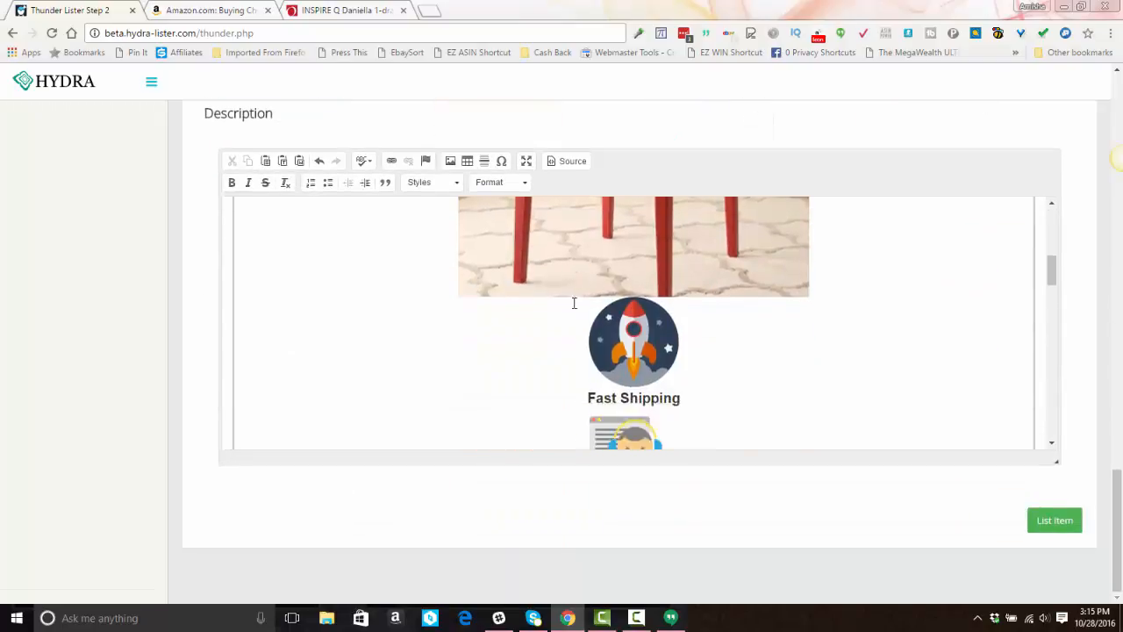
scroll(573, 304, "up", 4)
scroll(591, 304, "down", 8)
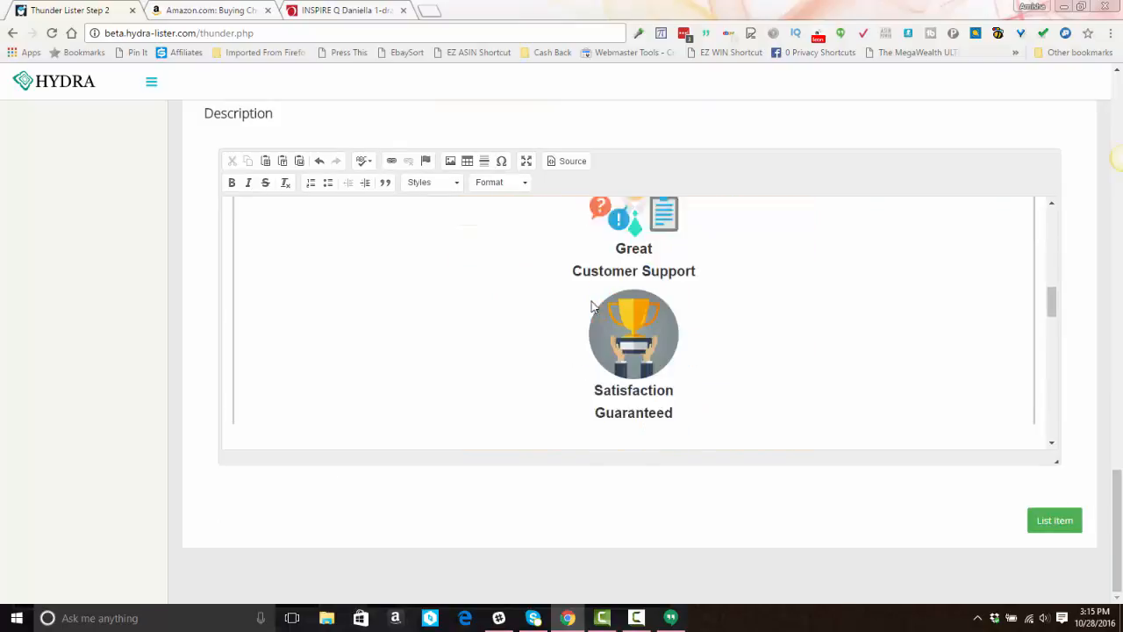
triple_click(295, 252)
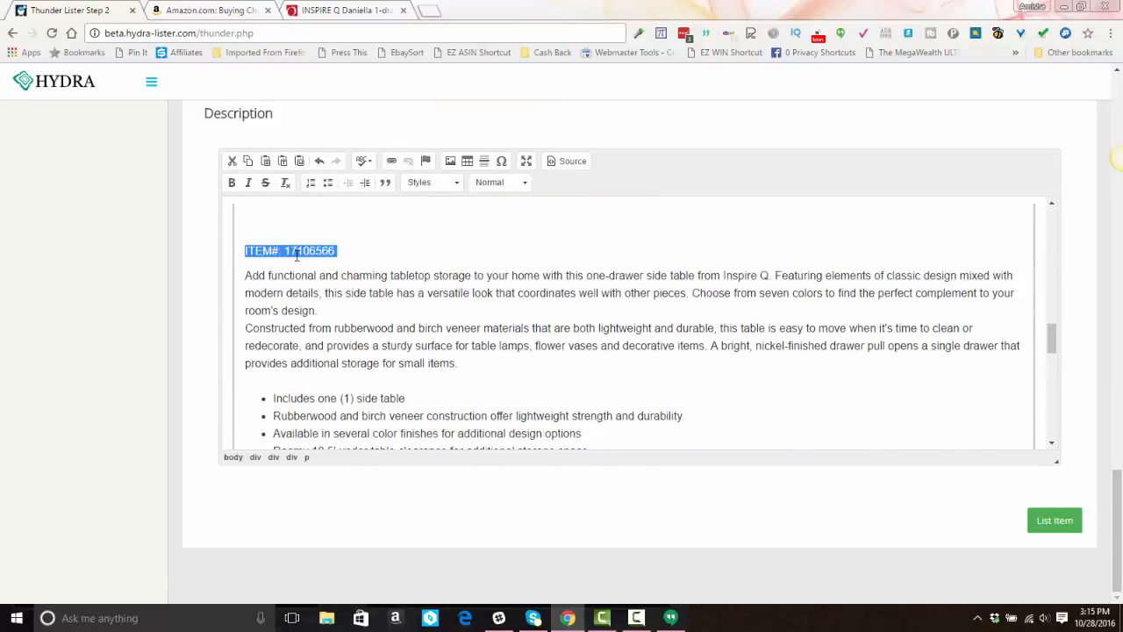
key("Delete")
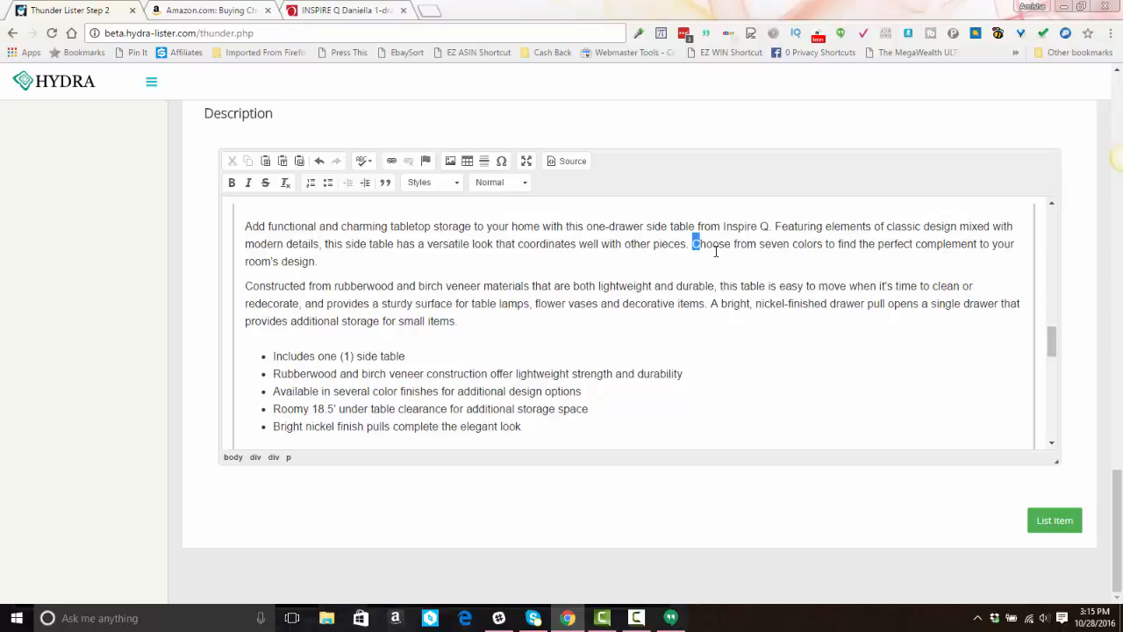
Replace "Choose from seven colors to find the" in the description with "This Red Side Table will be the".
key("shift+Right")
key("shift+Right")
key("shift+Right")
key("shift+Right")
key("shift+Right")
key("shift+Right")
key("shift+Right")
key("shift+Right")
key("shift+Right")
key("shift+Right")
key("shift+Right")
key("shift+Right")
key("shift+Right")
key("shift+Right")
key("shift+Right")
key("shift+Right")
key("shift+Right")
key("shift+Right")
key("shift+Right")
key("shift+Right")
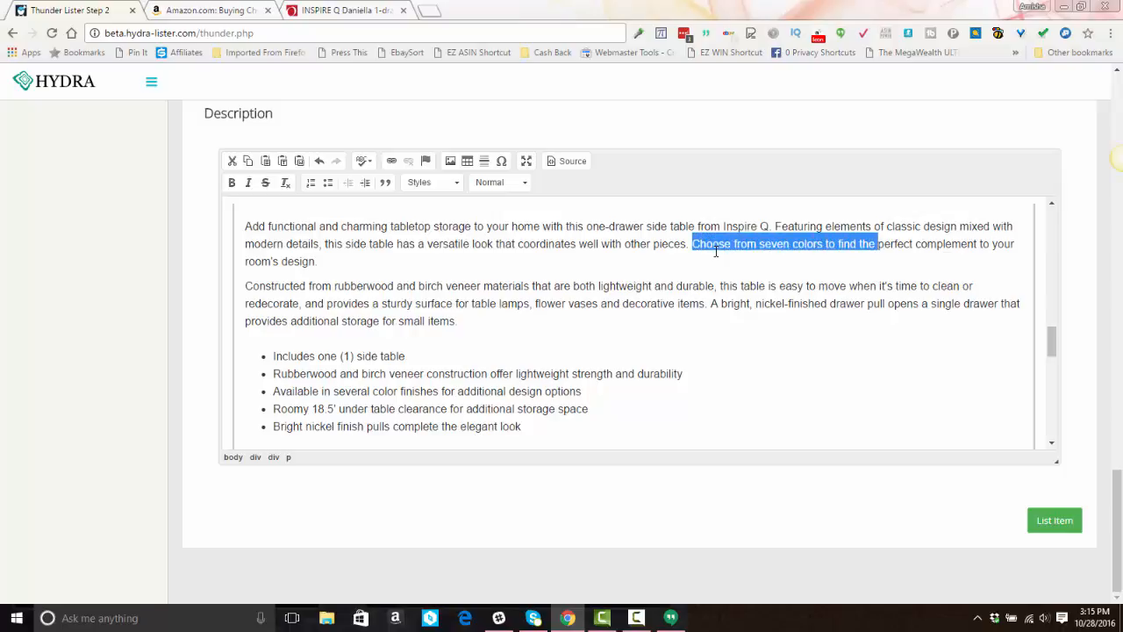
key("Delete")
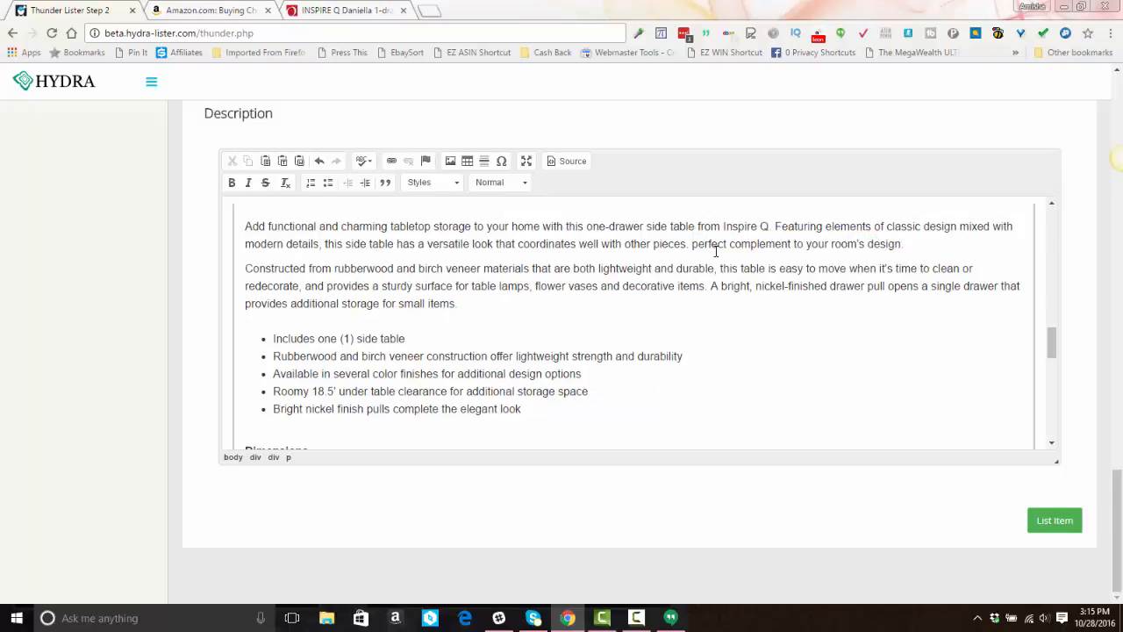
type("T")
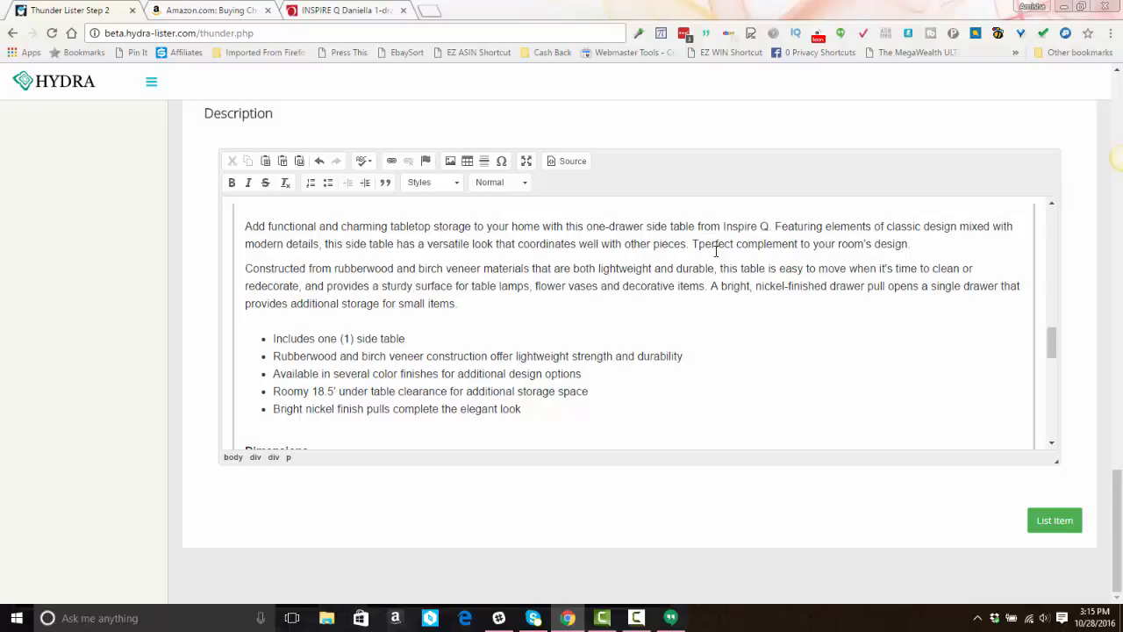
type("his Red S")
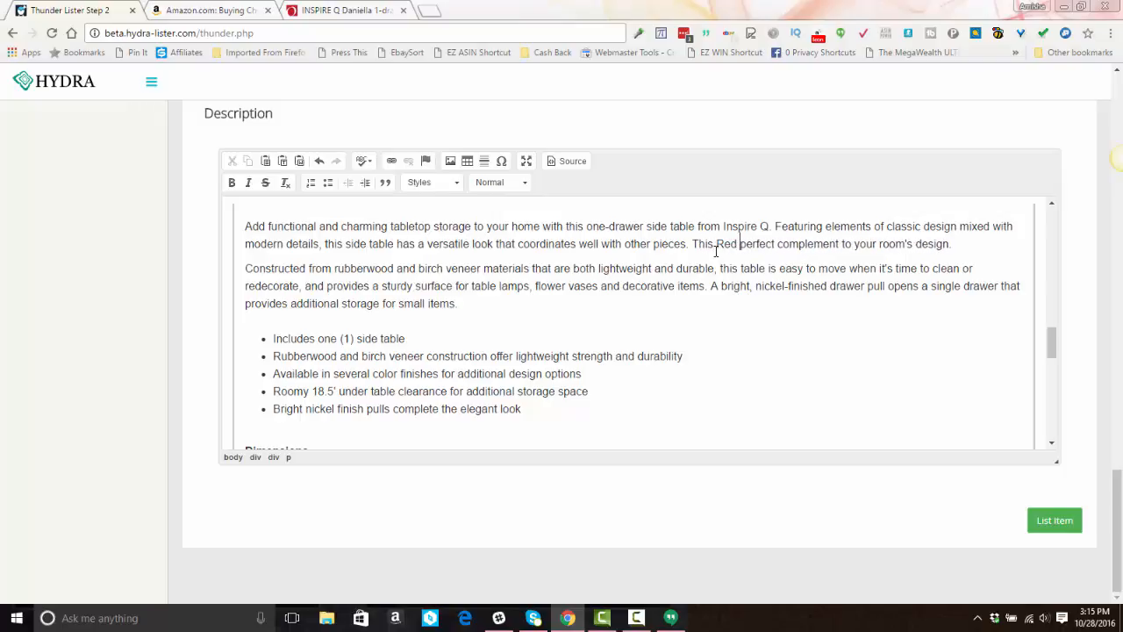
type("ide Table will ")
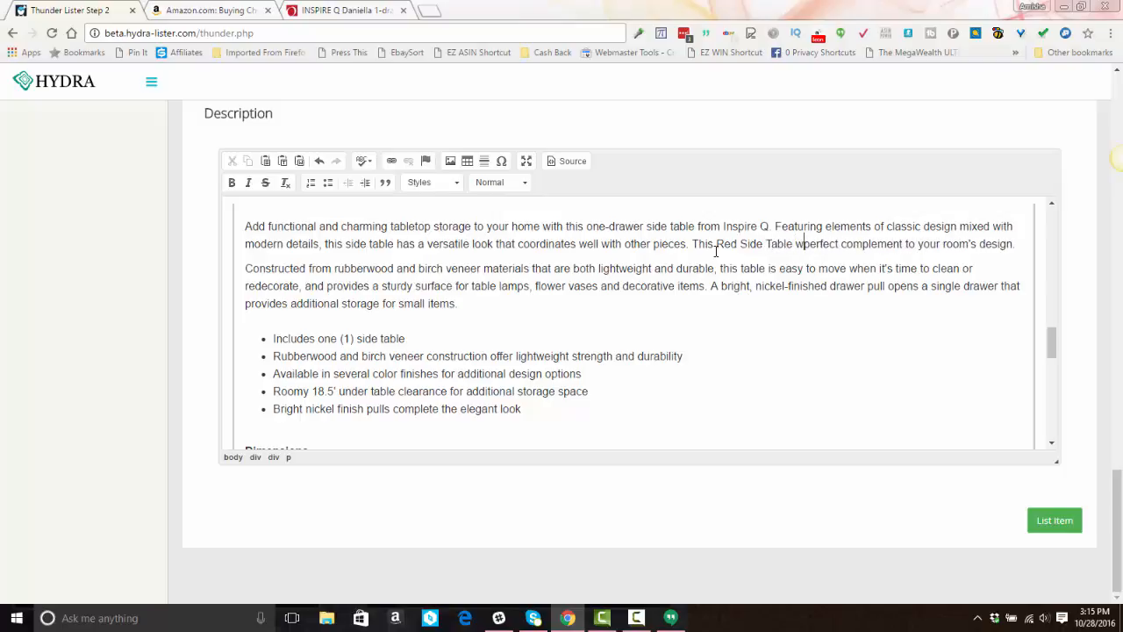
type("be the")
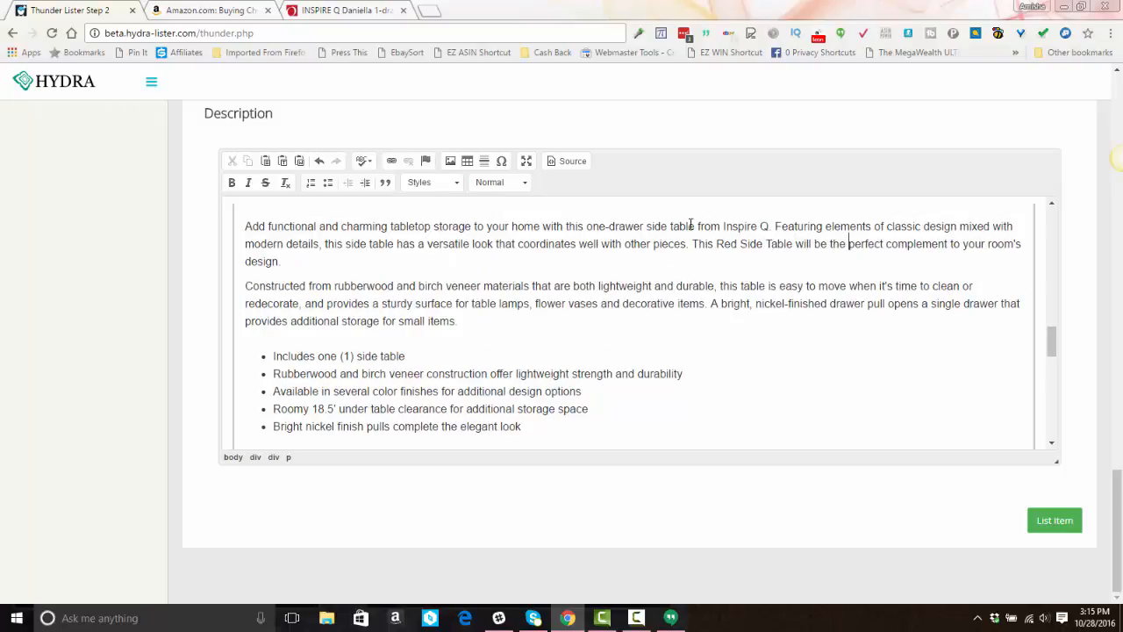
Delete the brand name "Inspire Q" from the first sentence of the listing description.
left_click(770, 227)
key("BackSpace")
key("BackSpace")
key("BackSpace")
key("BackSpace")
key("BackSpace")
key("BackSpace")
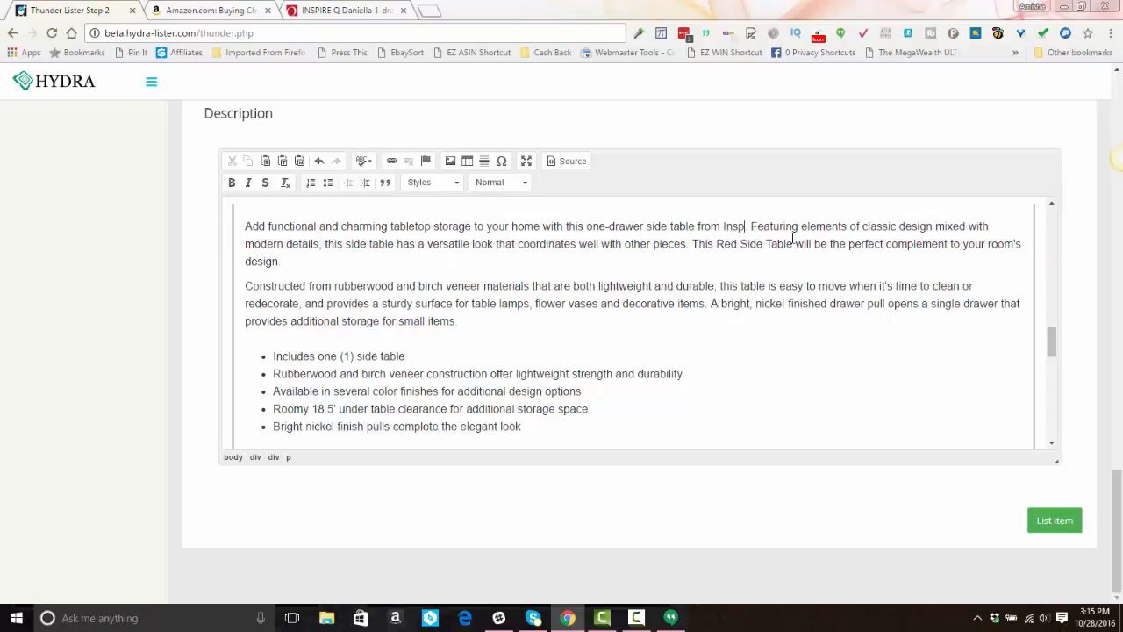
key("BackSpace")
key("BackSpace")
key("BackSpace")
key("BackSpace")
key("BackSpace")
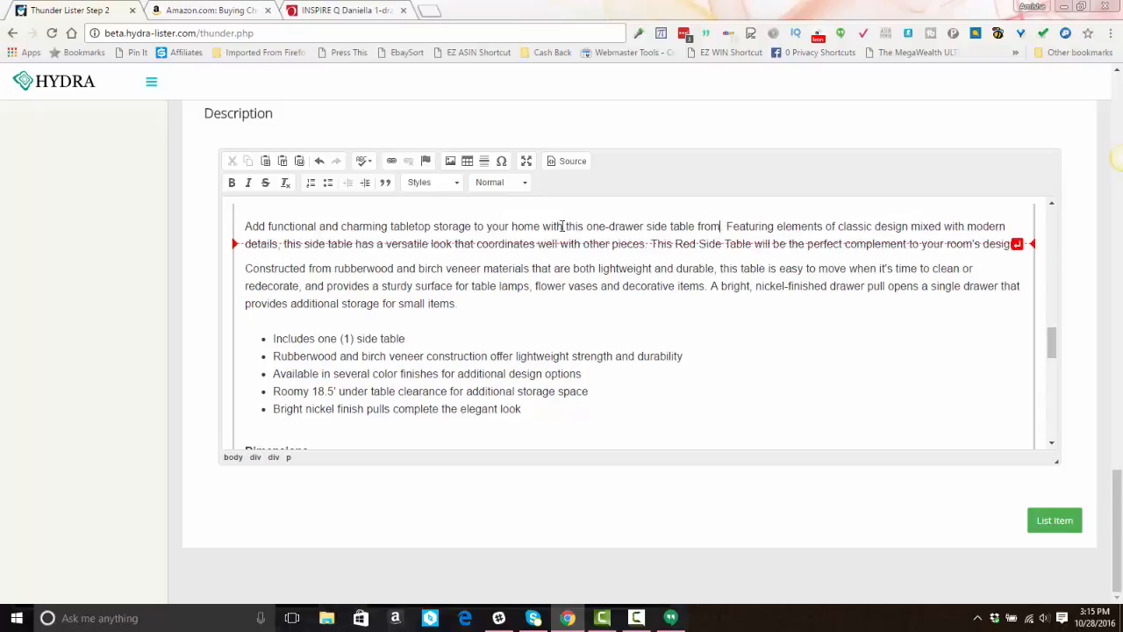
Add the bullet "Color: Red" below the nickel finish bullet in the description and submit the item for listing.
scroll(412, 317, "down", 3)
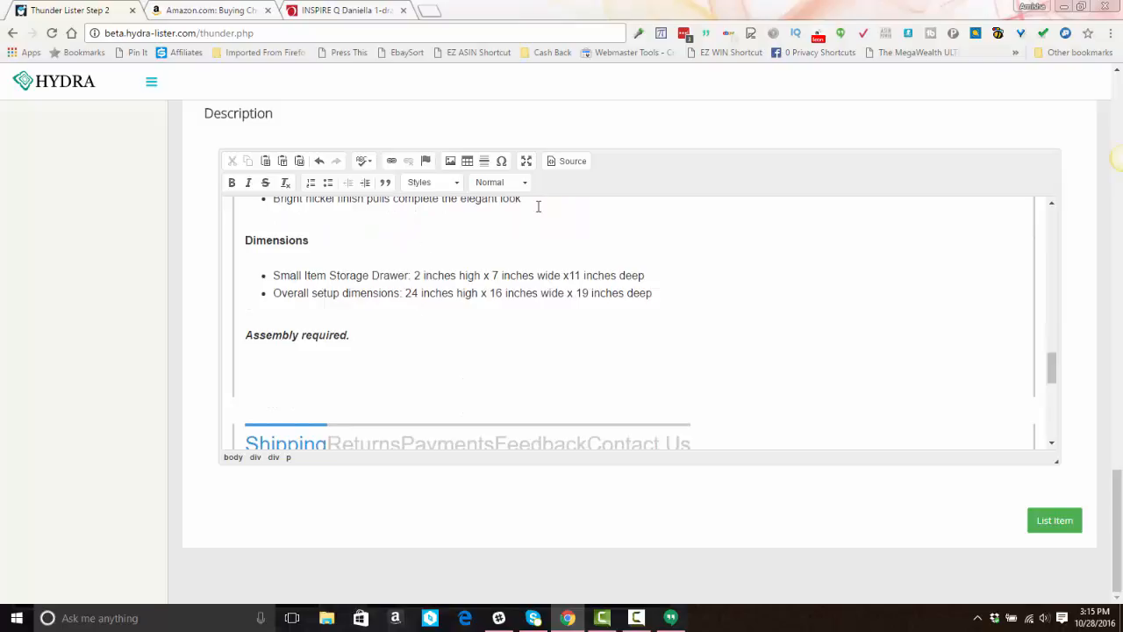
left_click(538, 206)
key("Return")
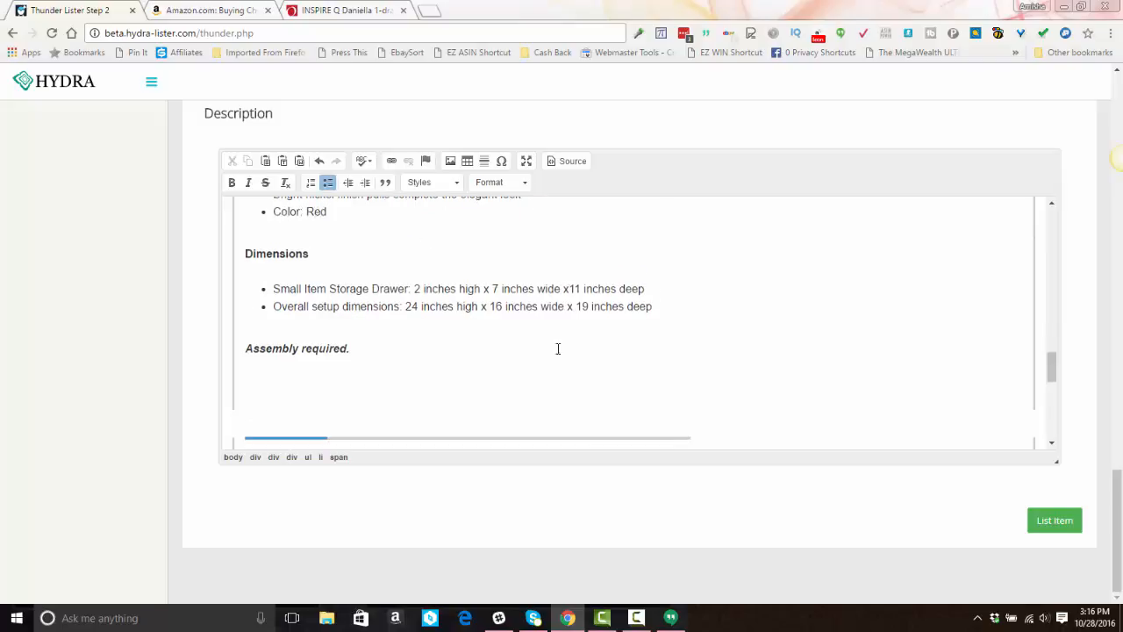
scroll(557, 348, "down", 10)
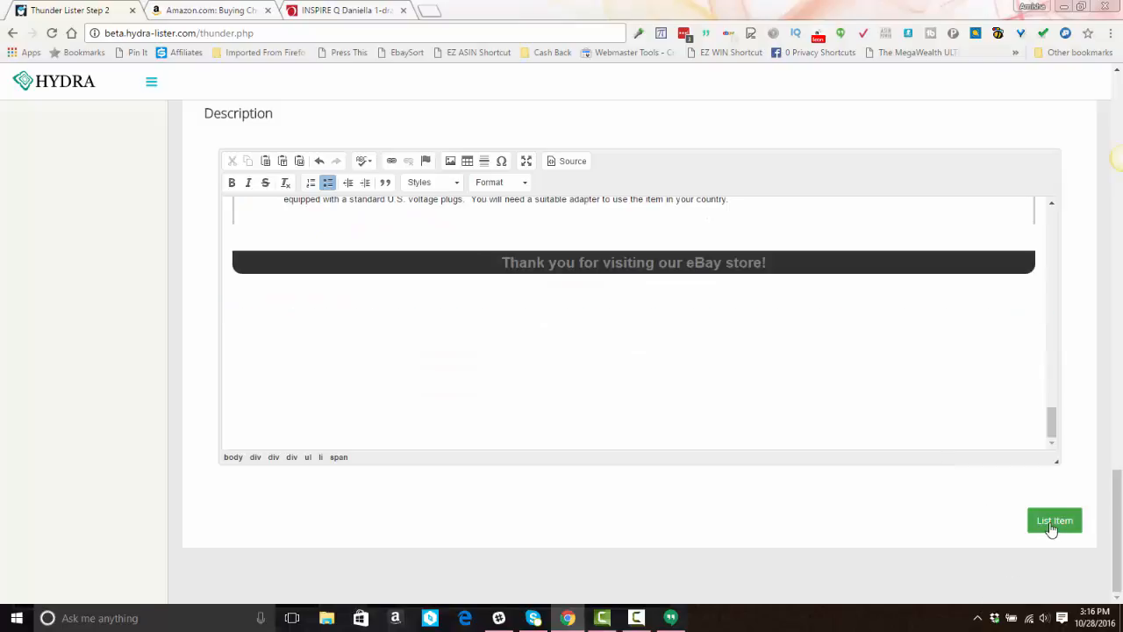
left_click(1052, 525)
Switch to Amazon, return to the pink Christmas sweater's product page and select size Small.
left_click(208, 10)
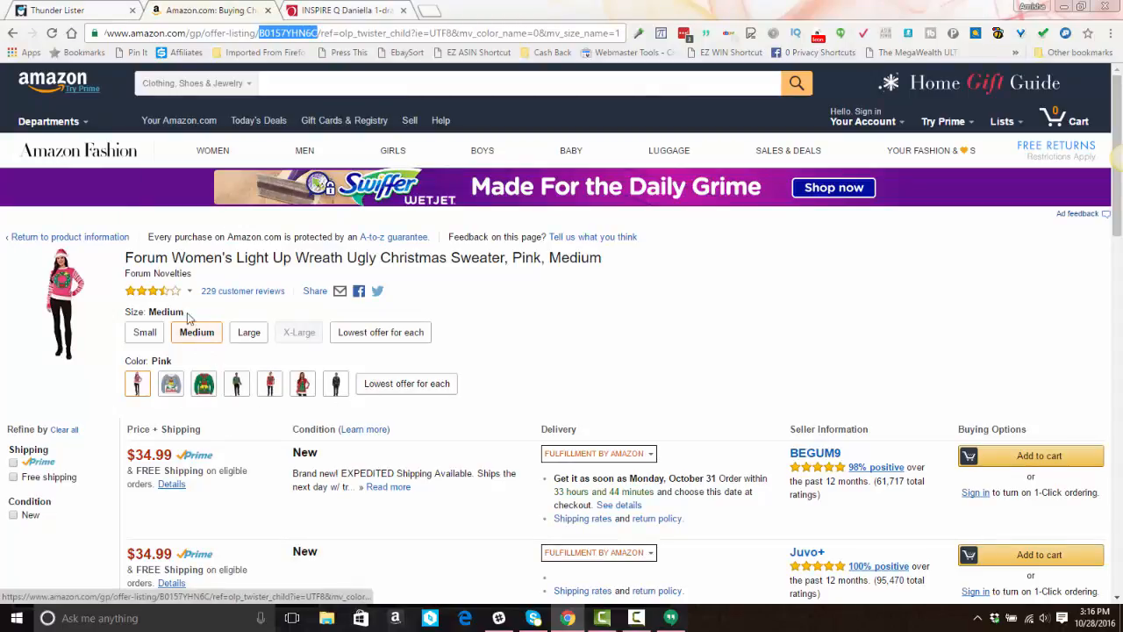
left_click(89, 239)
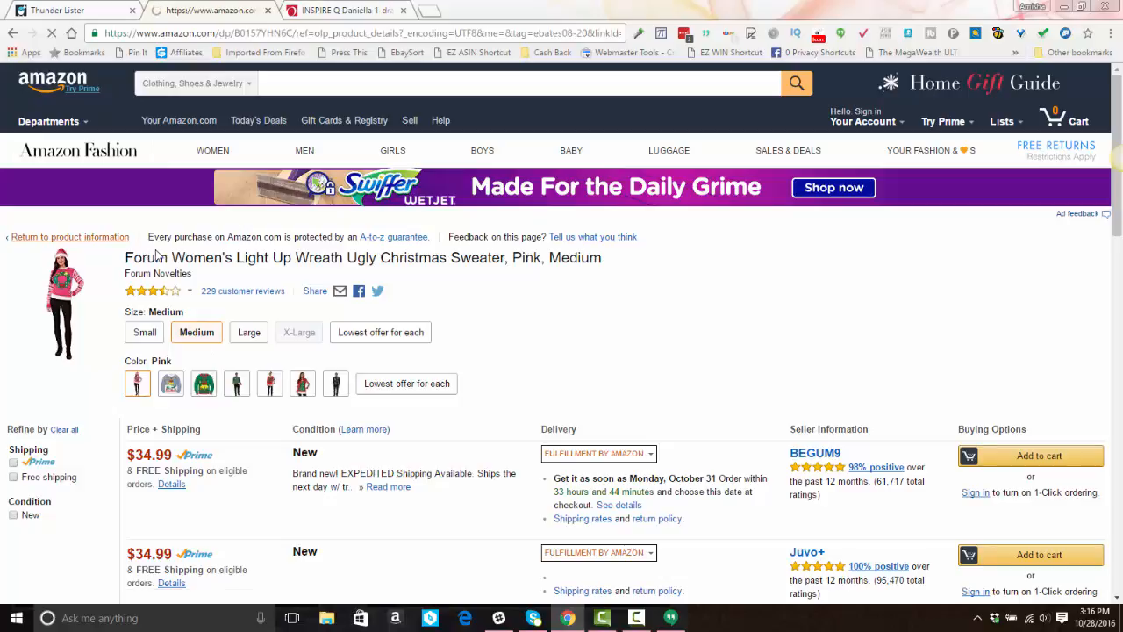
scroll(450, 311, "down", 10)
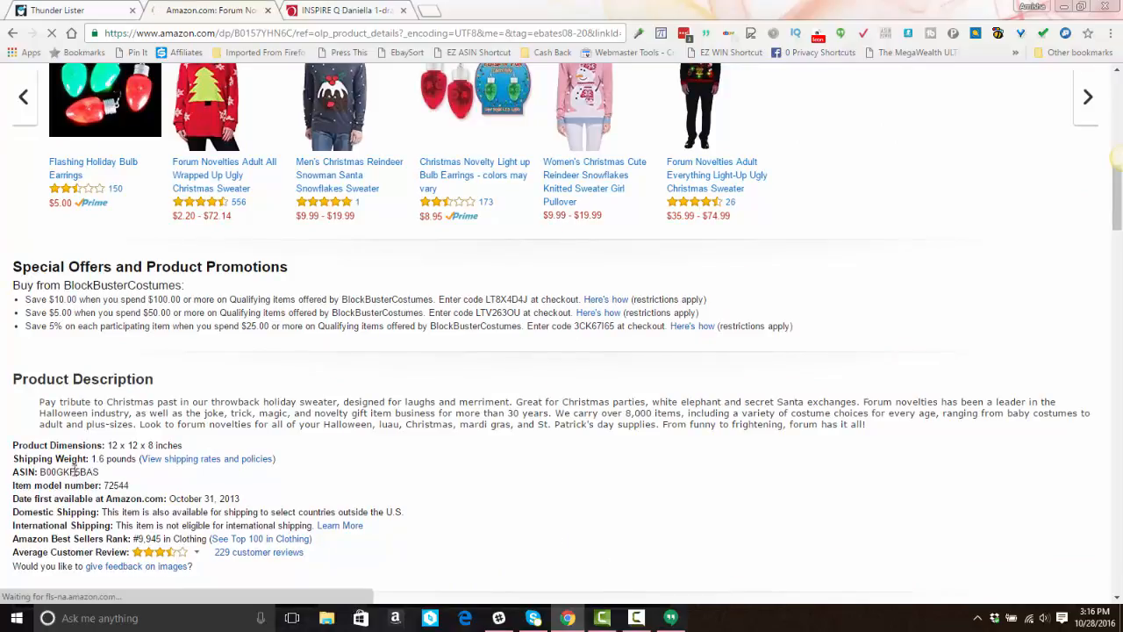
scroll(267, 382, "up", 10)
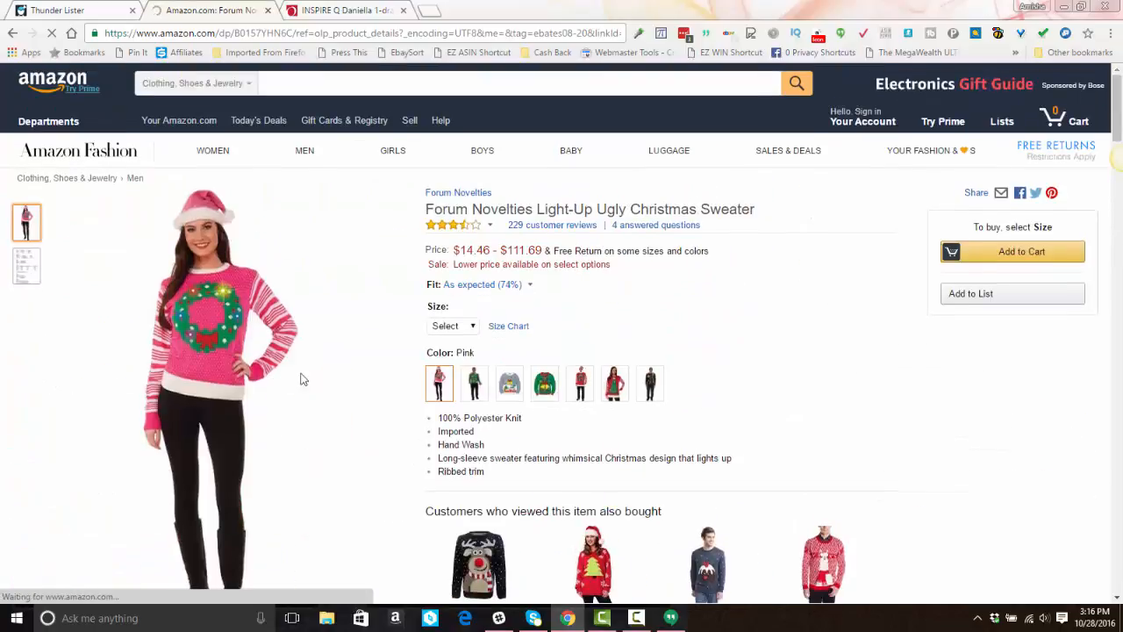
left_click(469, 327)
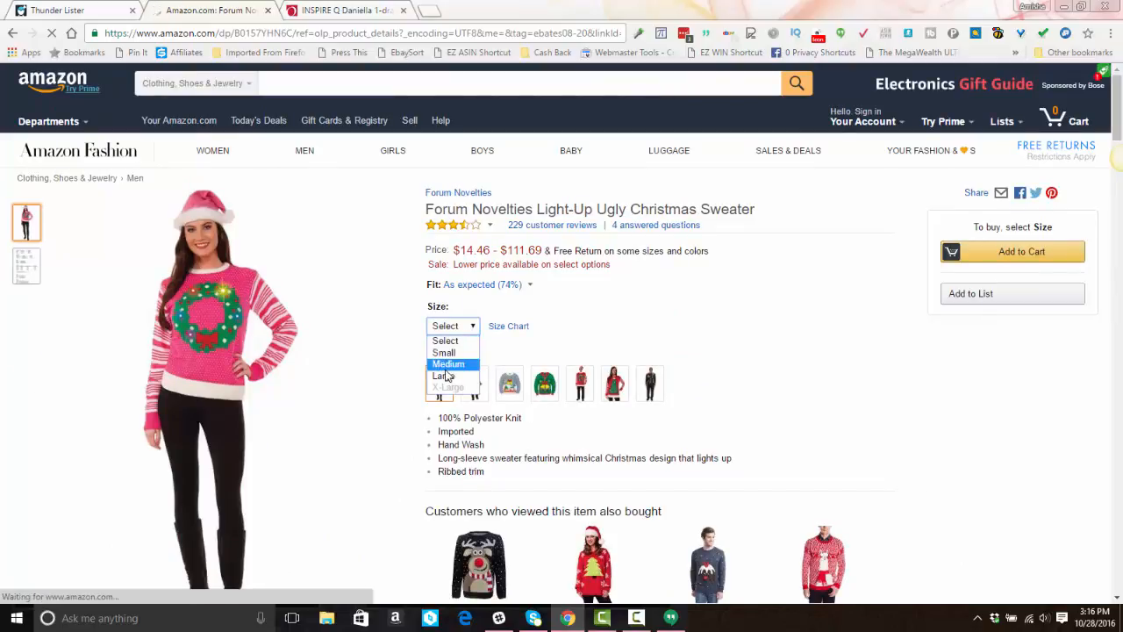
left_click(447, 365)
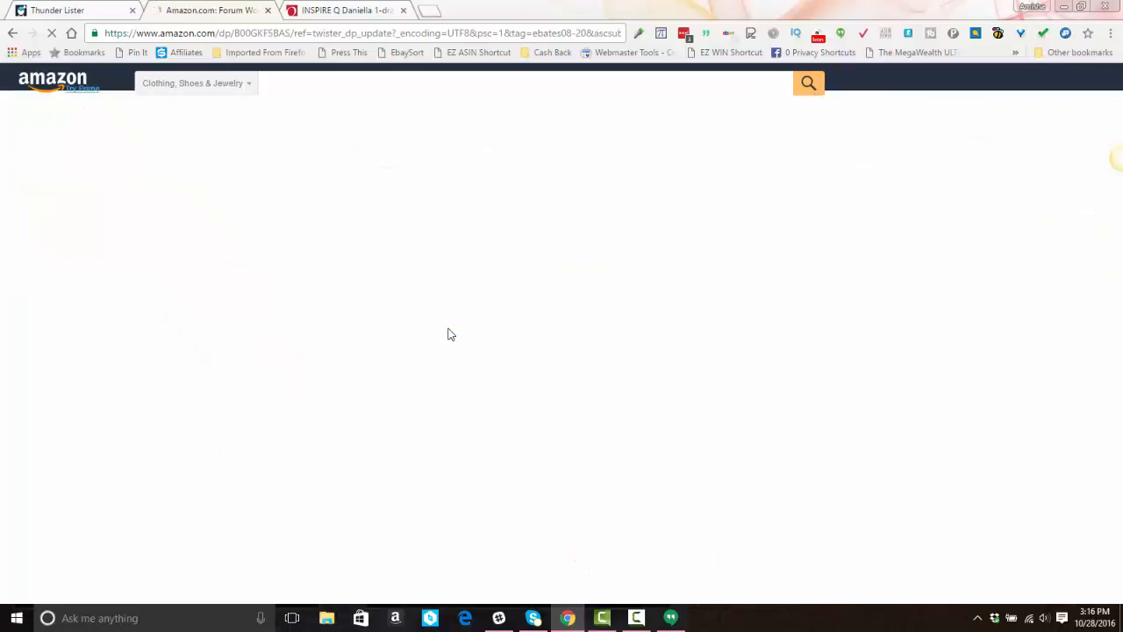
Examine the small pink sweater's product page for its color variations, features and product details.
scroll(391, 294, "down", 1)
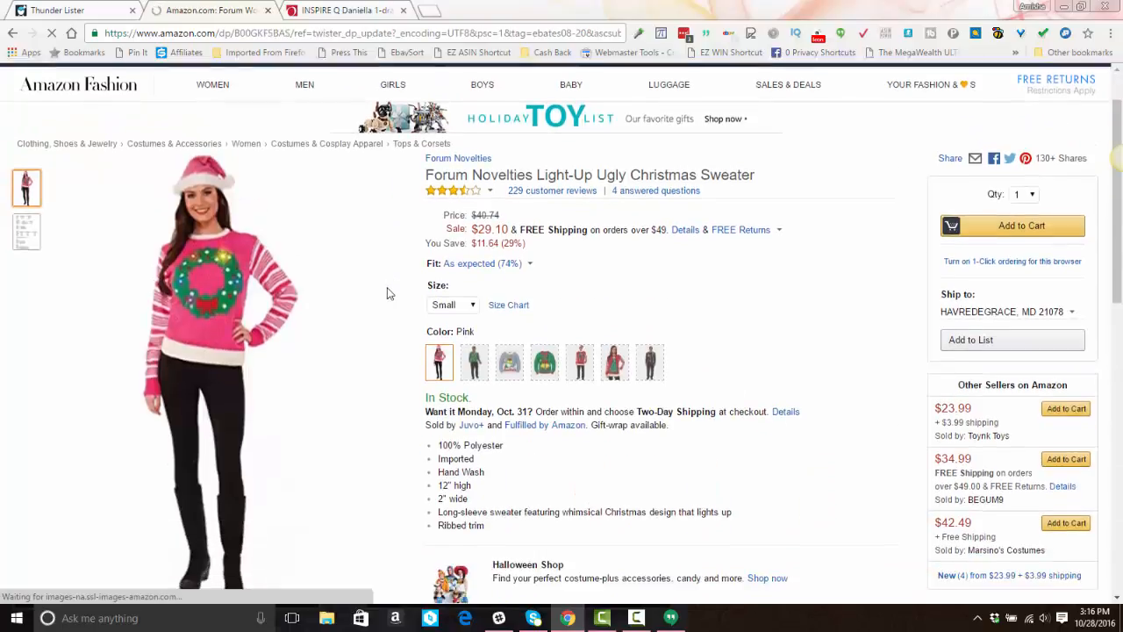
scroll(465, 323, "down", 1)
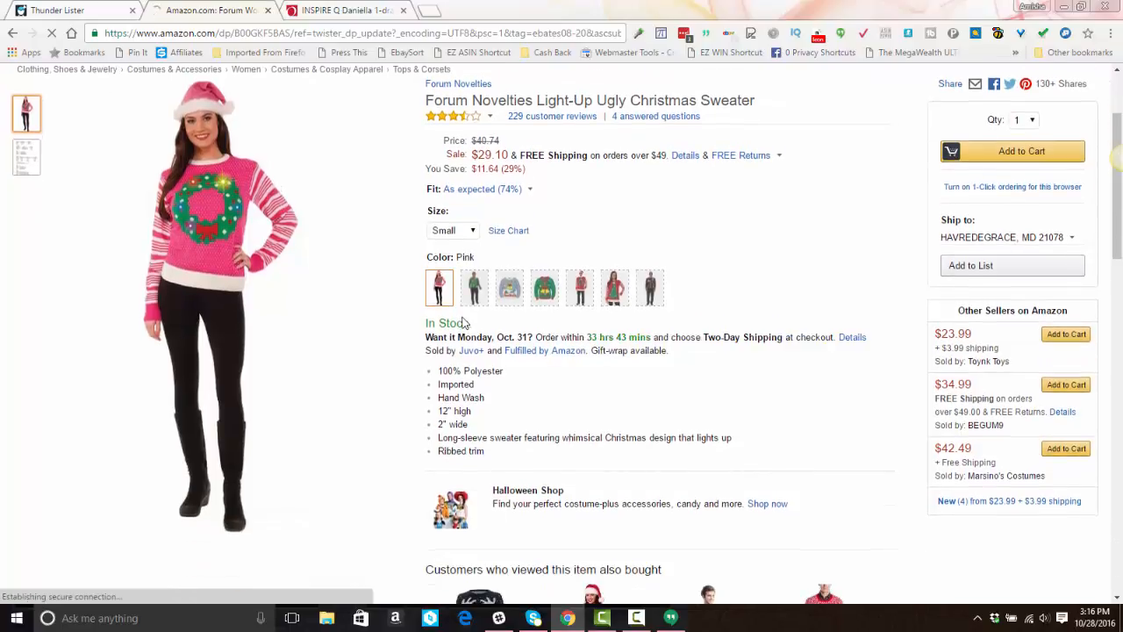
scroll(464, 323, "up", 2)
scroll(462, 388, "down", 1)
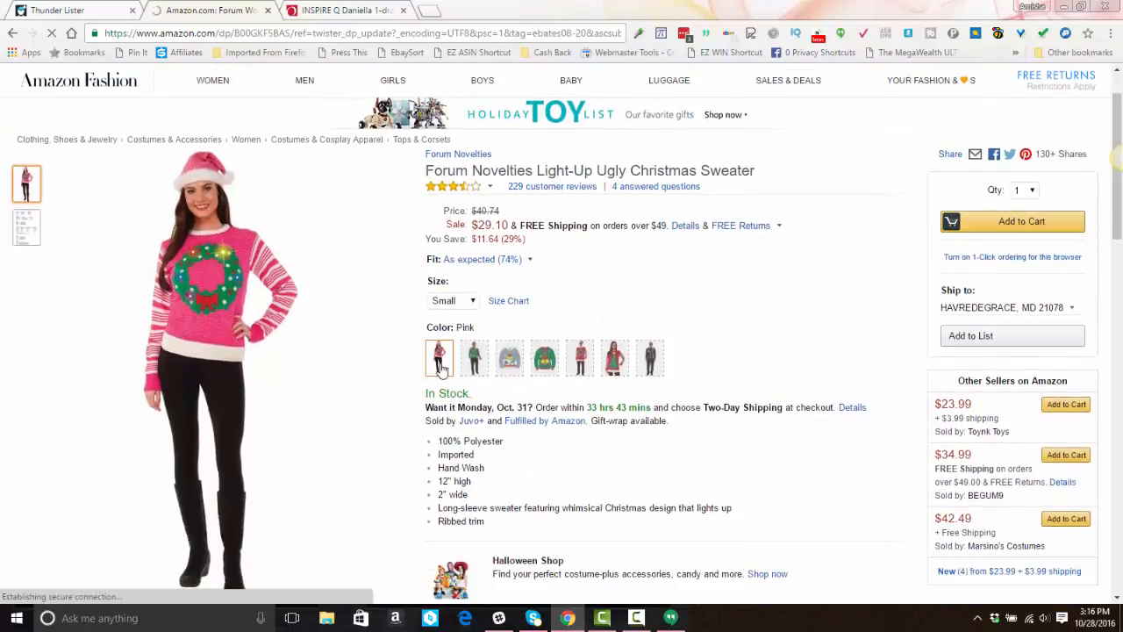
scroll(364, 469, "down", 8)
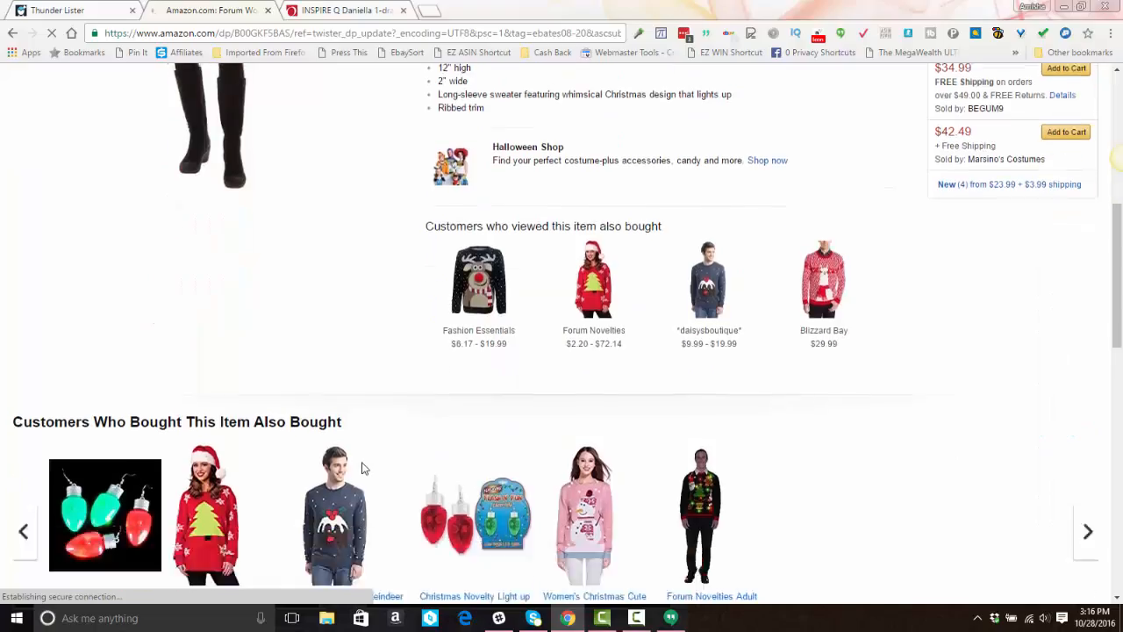
scroll(370, 445, "up", 7)
scroll(449, 375, "up", 2)
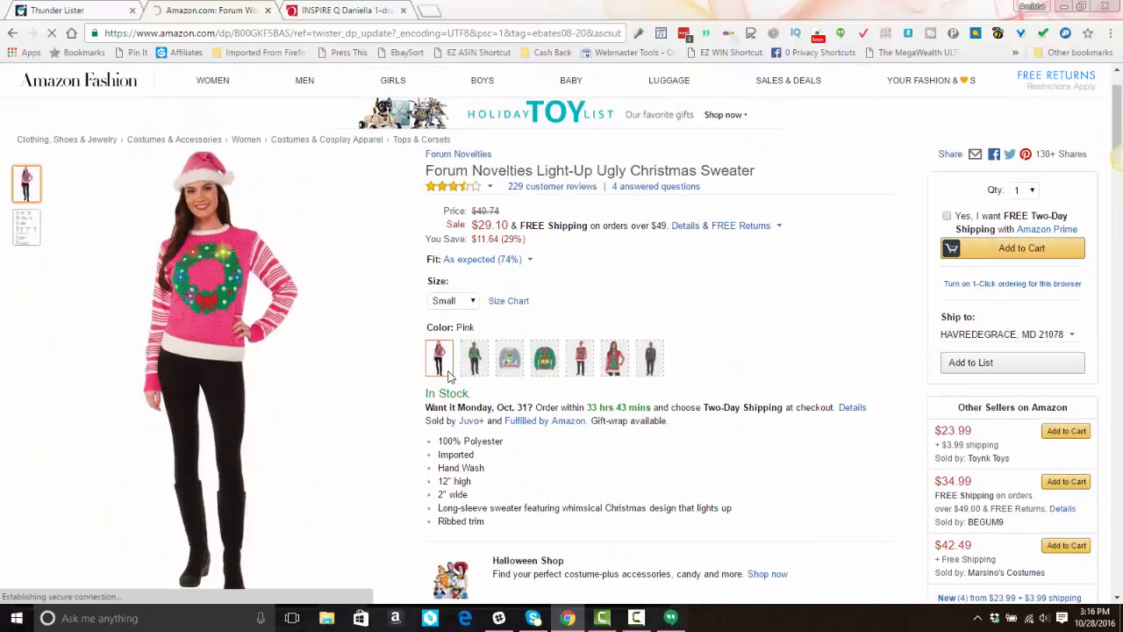
Open the sweater's new offers, choose size Medium and the red wreath design, and select the ASIN in the web address.
scroll(1000, 412, "down", 2)
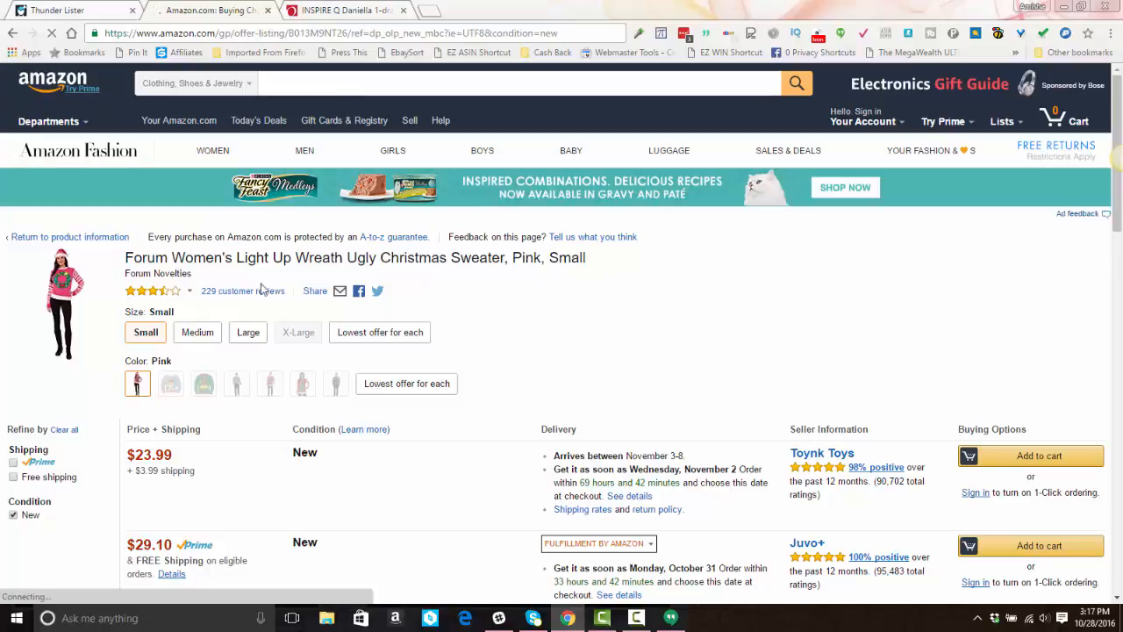
left_click(202, 338)
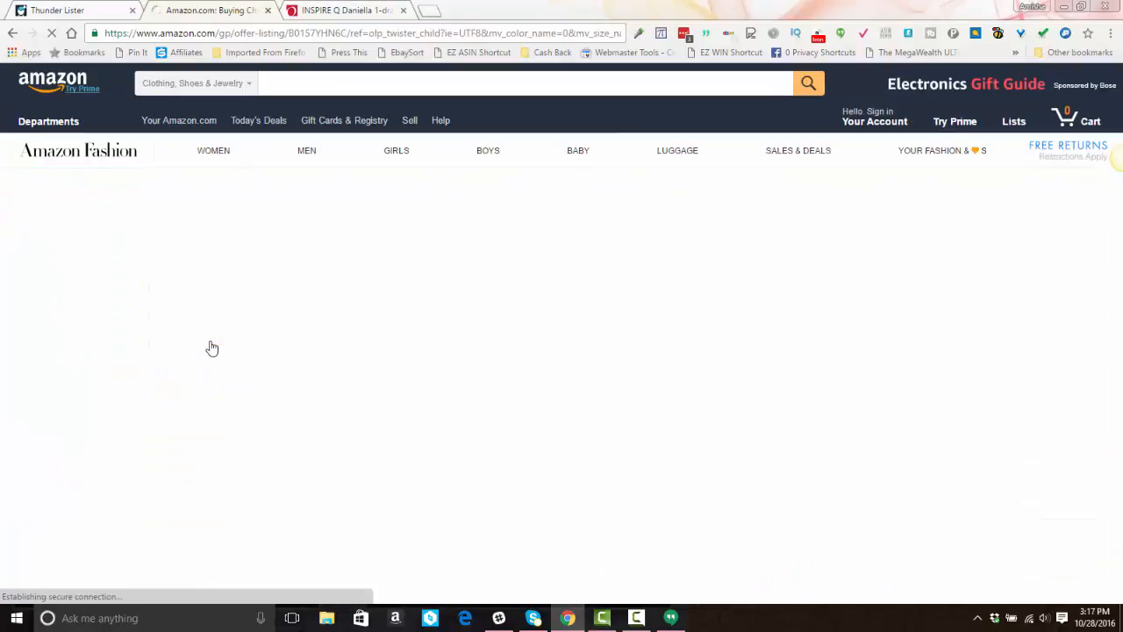
left_click(269, 384)
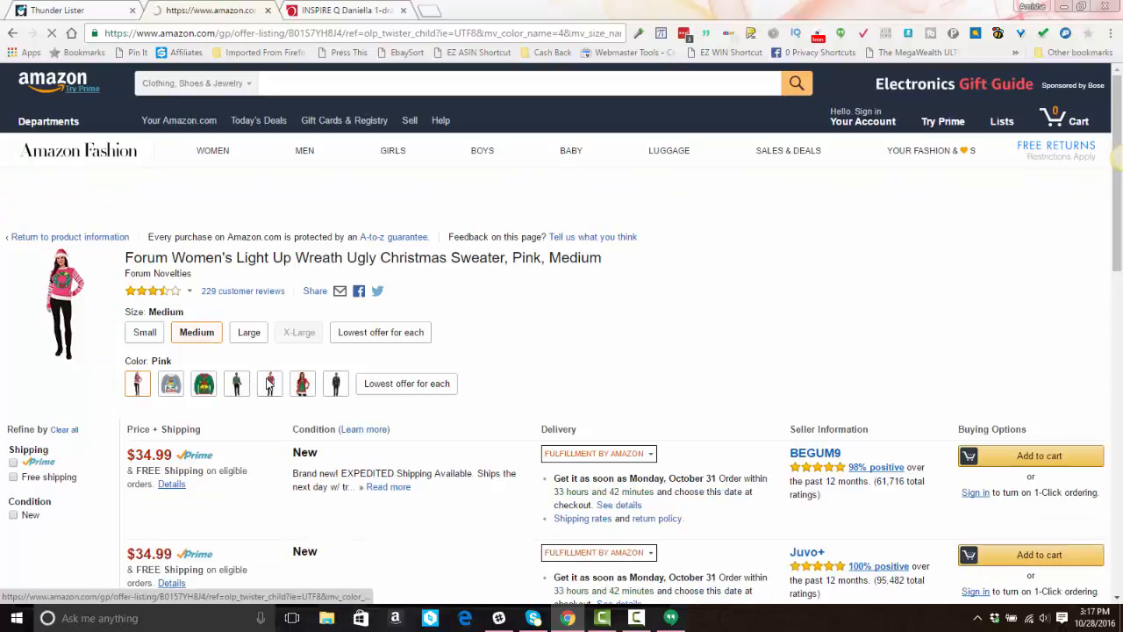
left_click(315, 37)
double_click(314, 34)
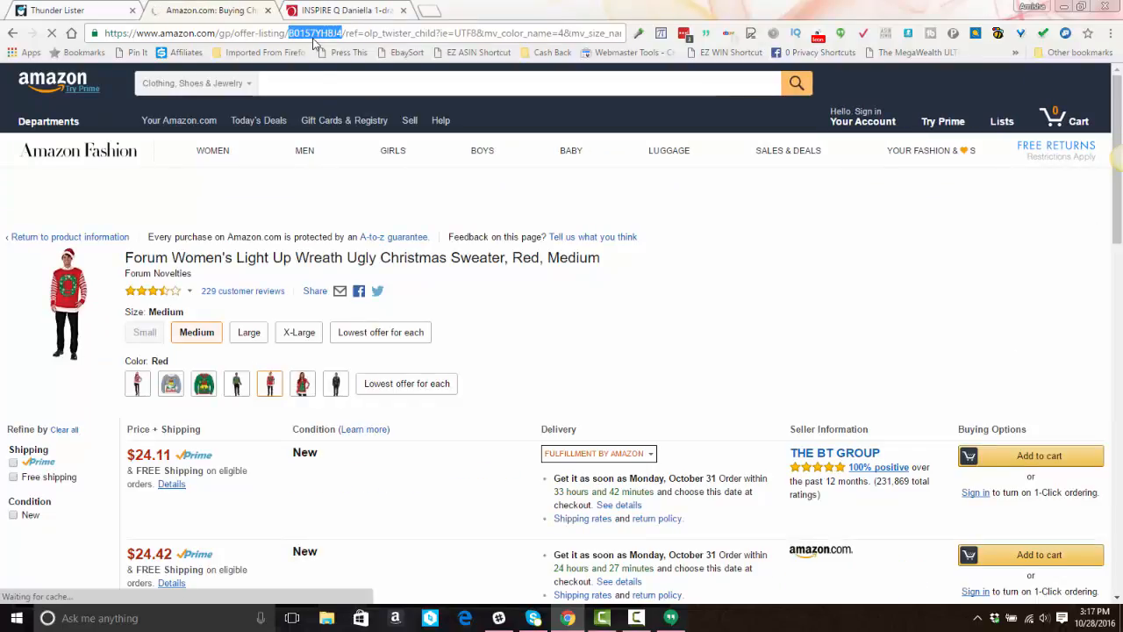
Switch to the Overstock product page of the Daniella side table.
left_click(326, 10)
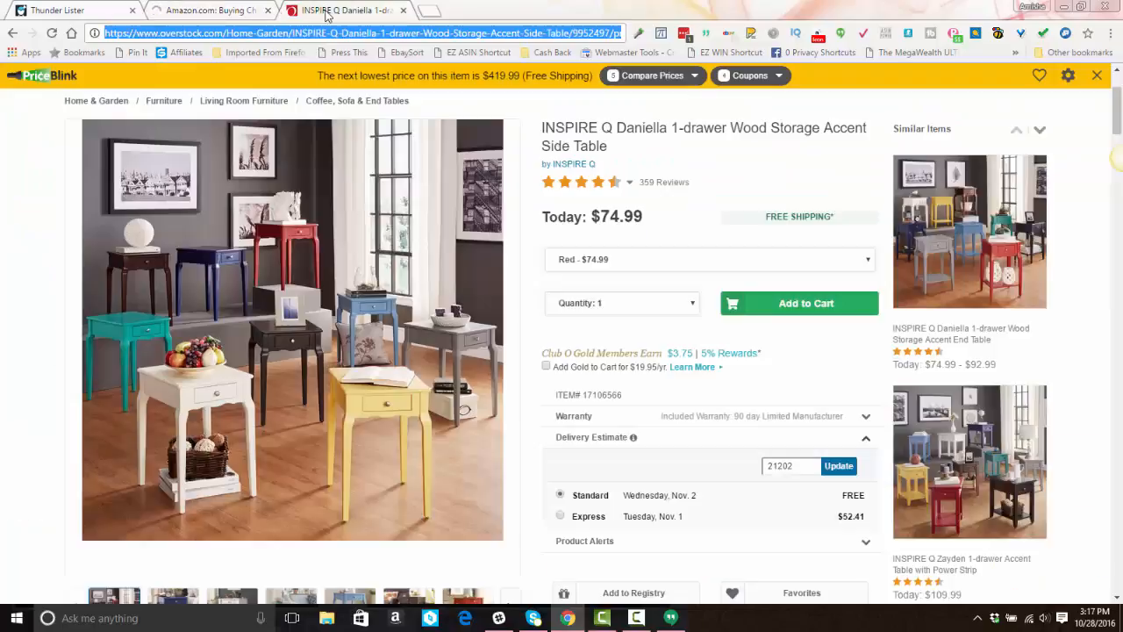